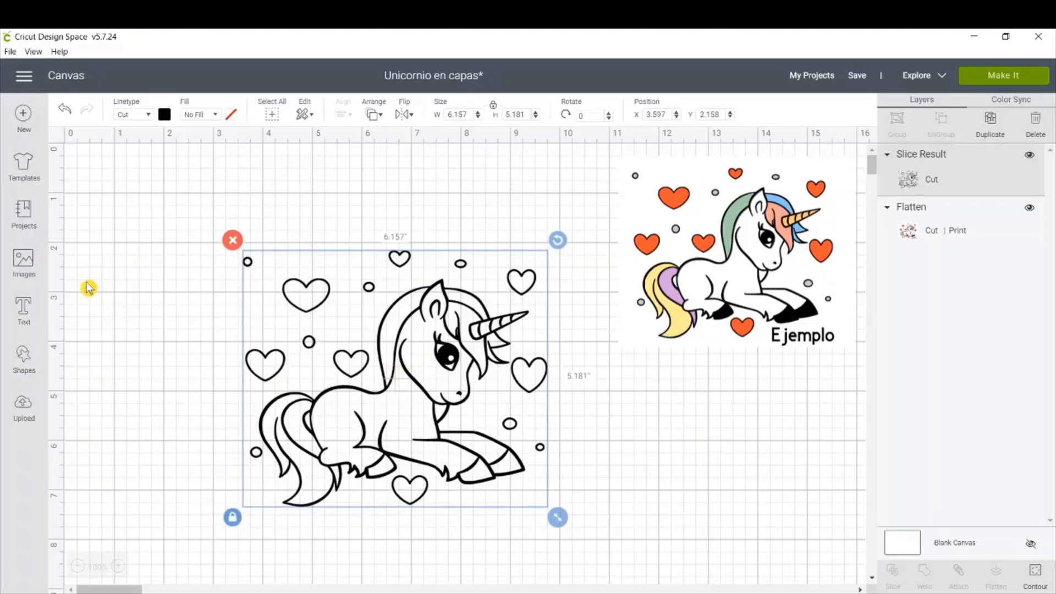
- Insert a square shape, shrink it to 0.5 by 0.5 in, and place it in the canvas's upper-left area
{"action": "left_click", "coordinate": [25, 361]}
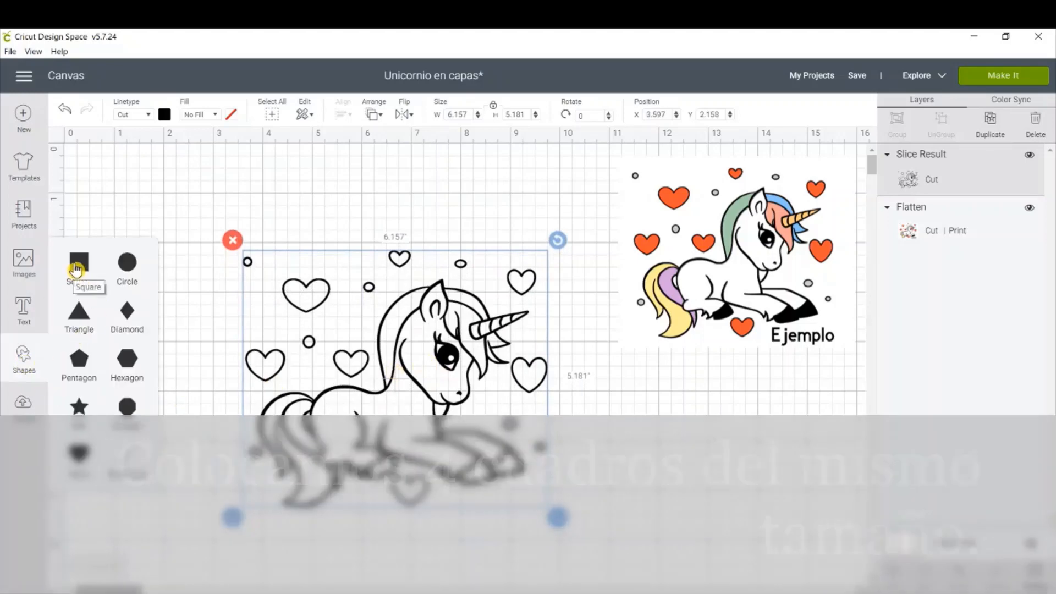
{"action": "left_click", "coordinate": [79, 263]}
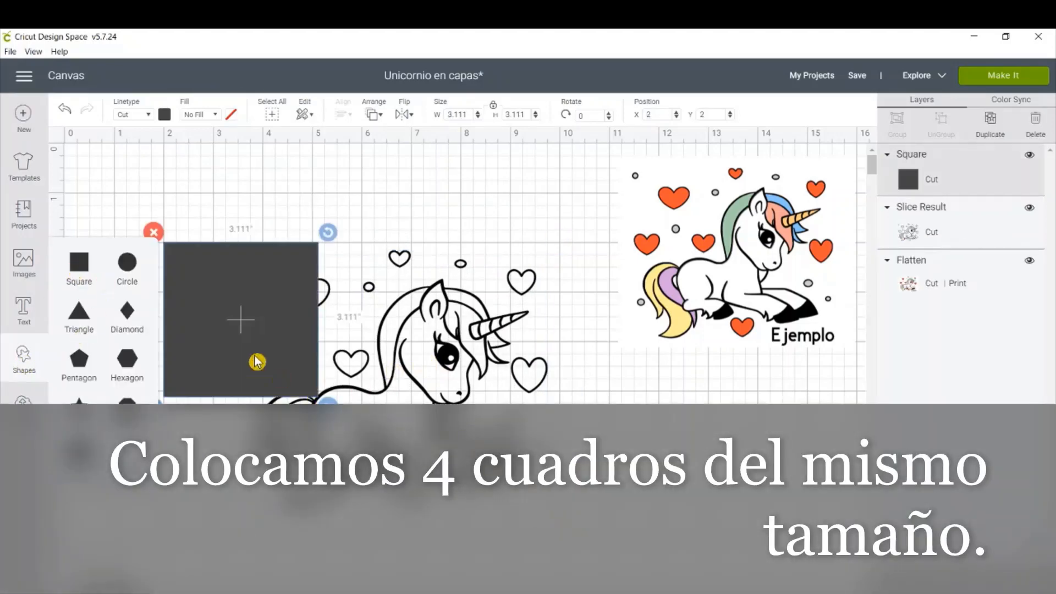
{"action": "left_click", "coordinate": [257, 362]}
{"action": "left_click_drag", "start_coordinate": [328, 403], "coordinate": [127, 189]}
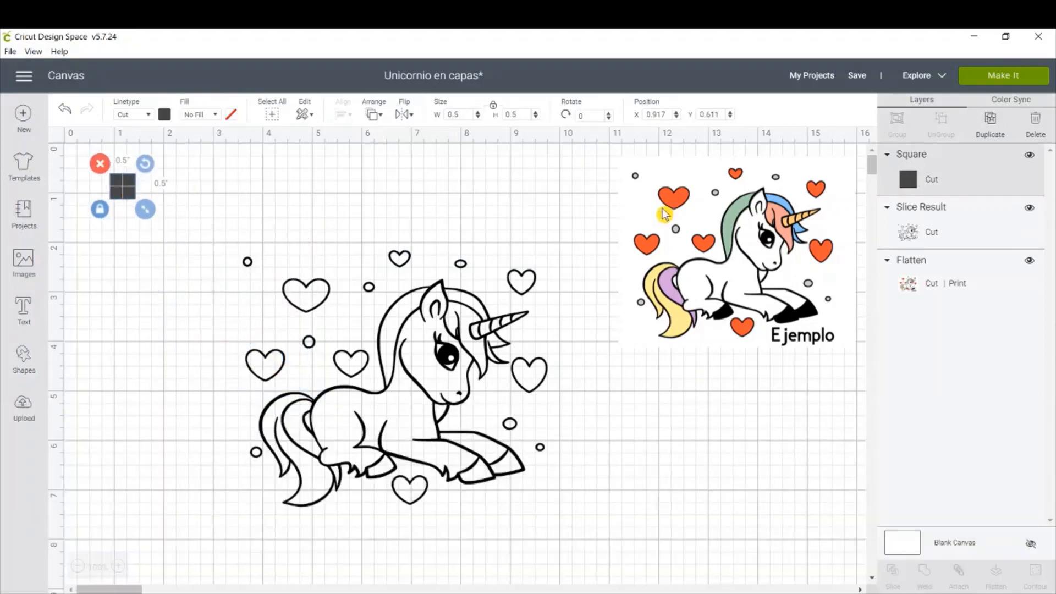
- Duplicate the small square three times to get four squares of the same size
{"action": "left_click", "coordinate": [995, 124]}
{"action": "left_click", "coordinate": [995, 124]}
{"action": "left_click", "coordinate": [994, 124]}
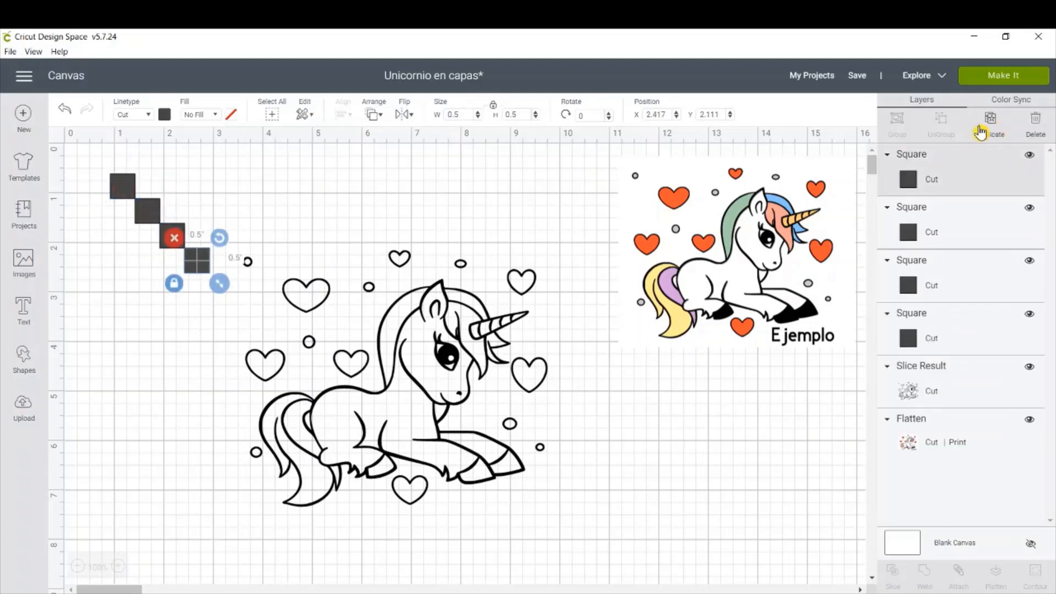
- Place one square above the unicorn drawing and another one directly below it
{"action": "left_click_drag", "start_coordinate": [198, 261], "coordinate": [405, 218]}
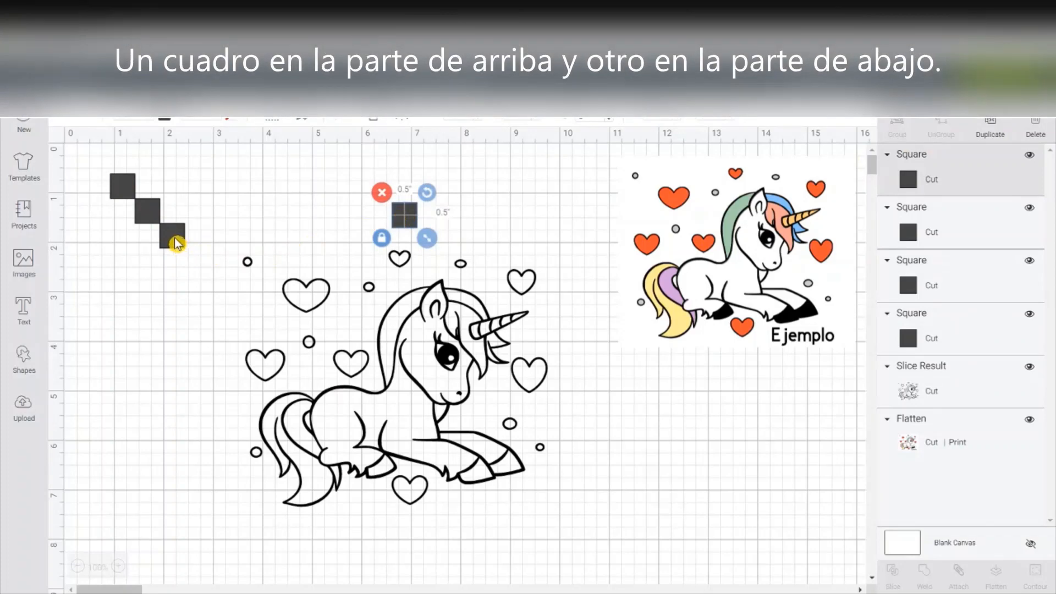
{"action": "left_click_drag", "start_coordinate": [176, 242], "coordinate": [462, 593]}
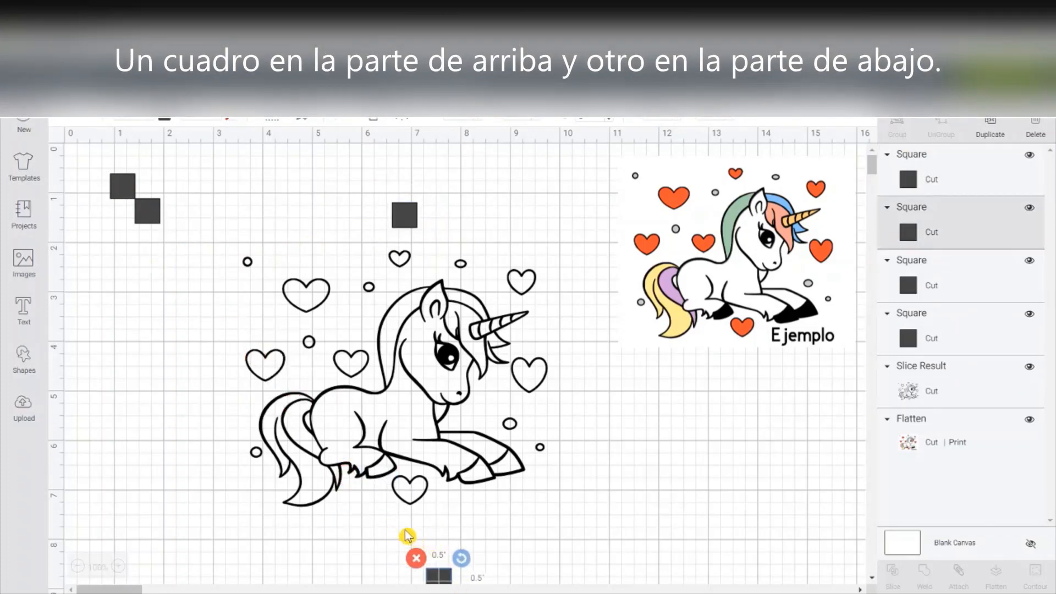
{"action": "scroll", "coordinate": [426, 555], "scroll_direction": "down", "scroll_amount": 3}
{"action": "left_click_drag", "start_coordinate": [432, 458], "coordinate": [401, 414]}
{"action": "scroll", "coordinate": [559, 486], "scroll_direction": "up", "scroll_amount": 3}
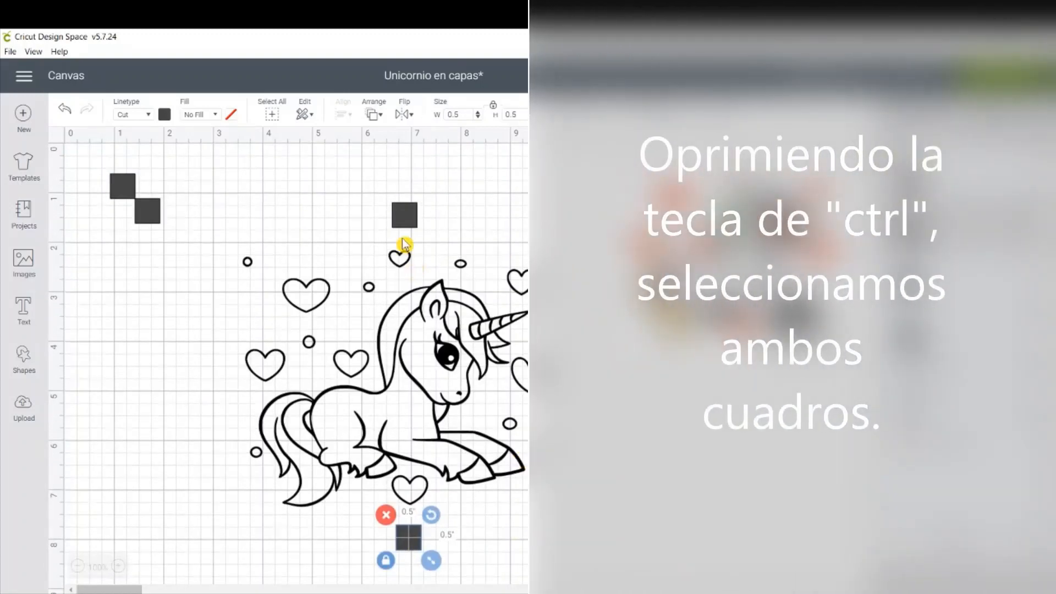
- Align the squares above and below the unicorn with Center Horizontally
{"action": "left_click", "coordinate": [403, 222], "text": "ctrl"}
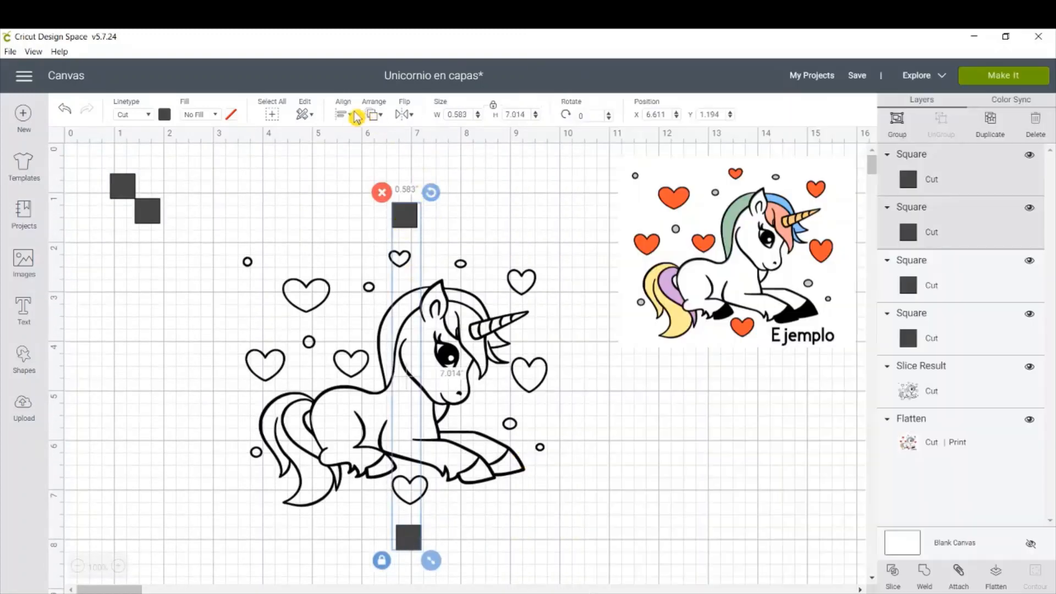
{"action": "left_click", "coordinate": [346, 114]}
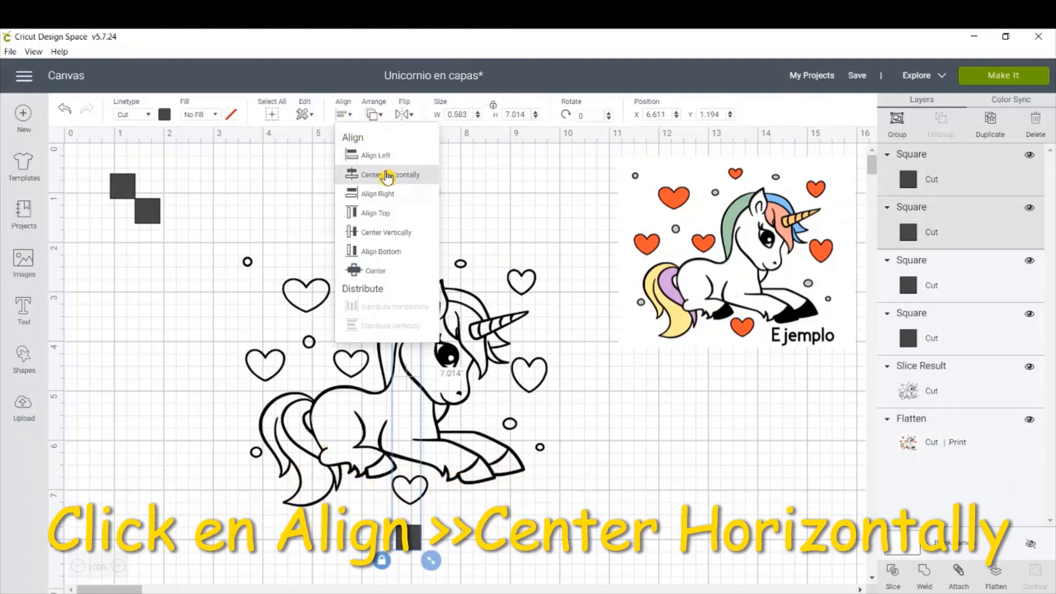
{"action": "left_click", "coordinate": [388, 176]}
- Place the two remaining squares on either side of the unicorn and align them with Center Vertically
{"action": "left_click_drag", "start_coordinate": [146, 212], "coordinate": [200, 373]}
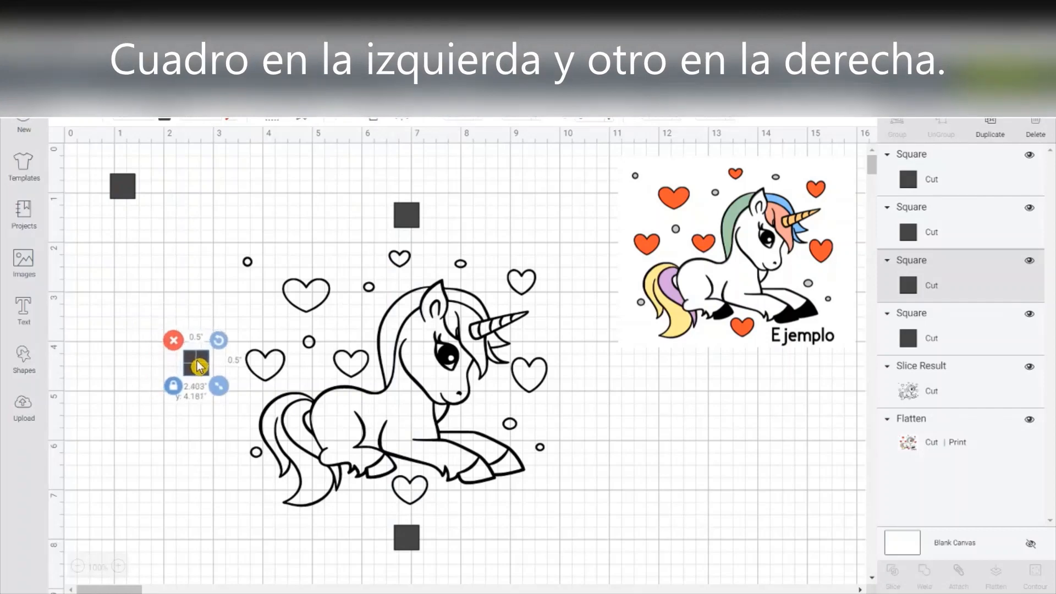
{"action": "left_click_drag", "start_coordinate": [119, 187], "coordinate": [589, 387]}
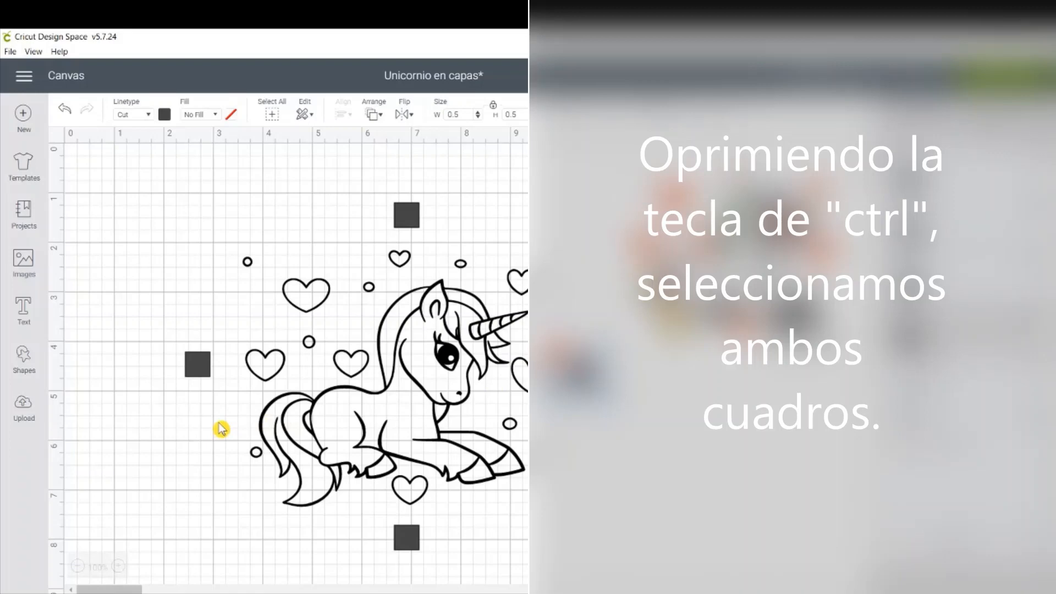
{"action": "left_click", "coordinate": [195, 373], "text": "ctrl"}
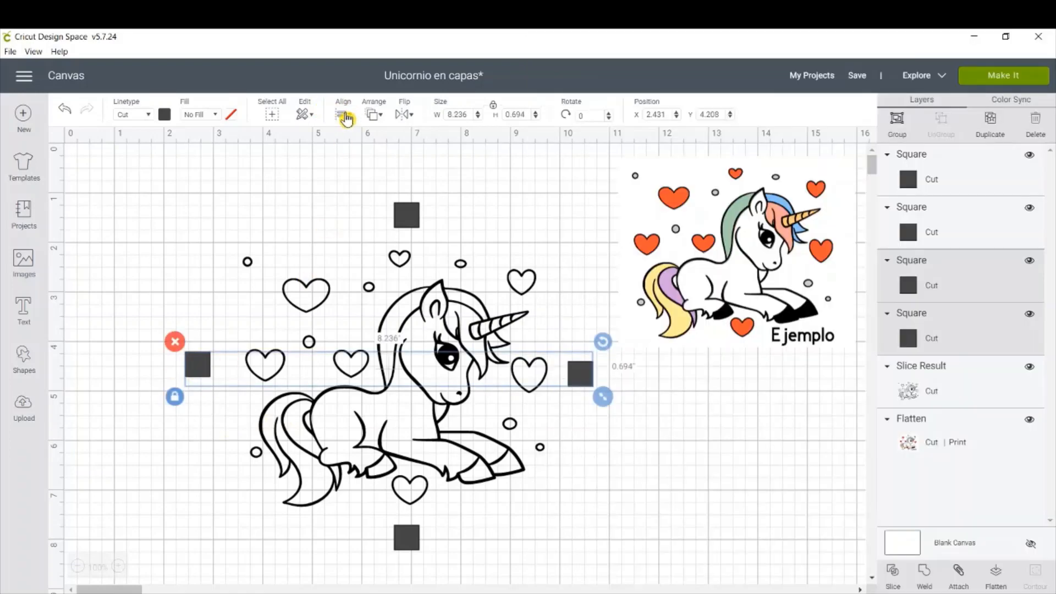
{"action": "left_click", "coordinate": [346, 114]}
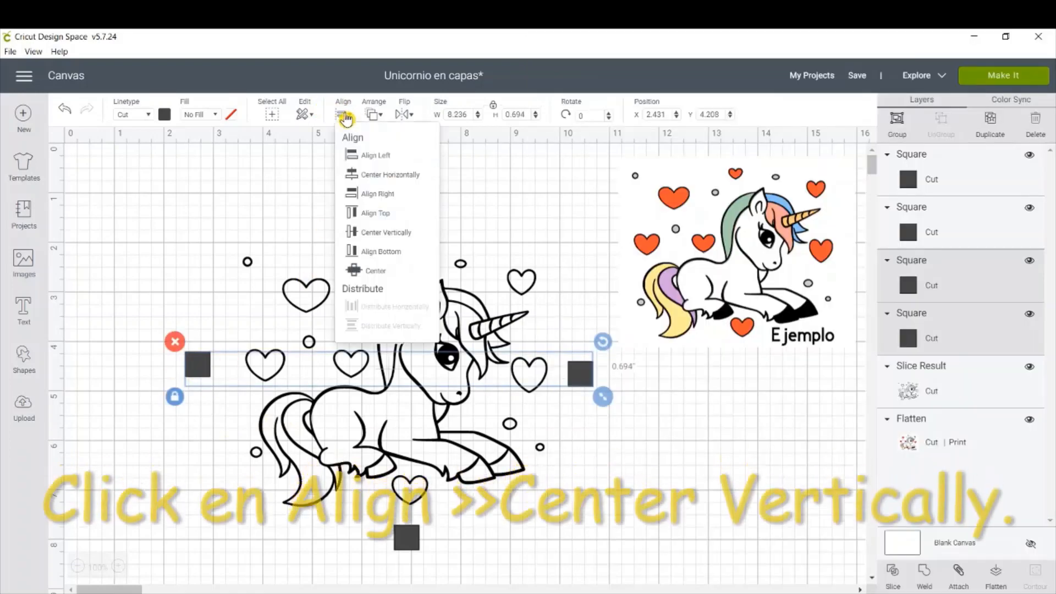
{"action": "left_click", "coordinate": [406, 232]}
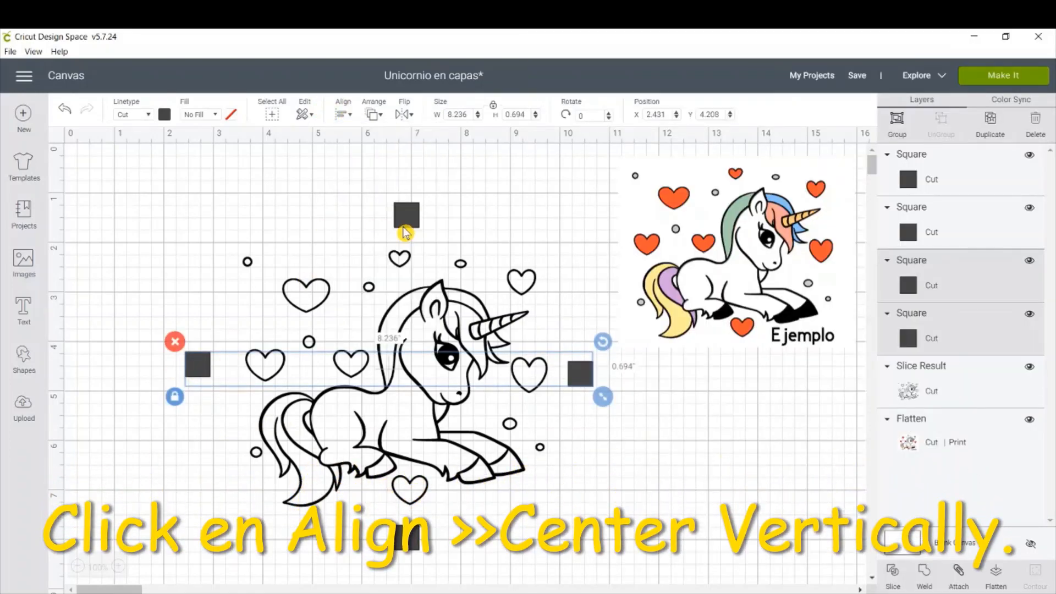
- Weld the unicorn drawing and all four squares into a single shape
{"action": "left_click_drag", "start_coordinate": [572, 555], "coordinate": [190, 211]}
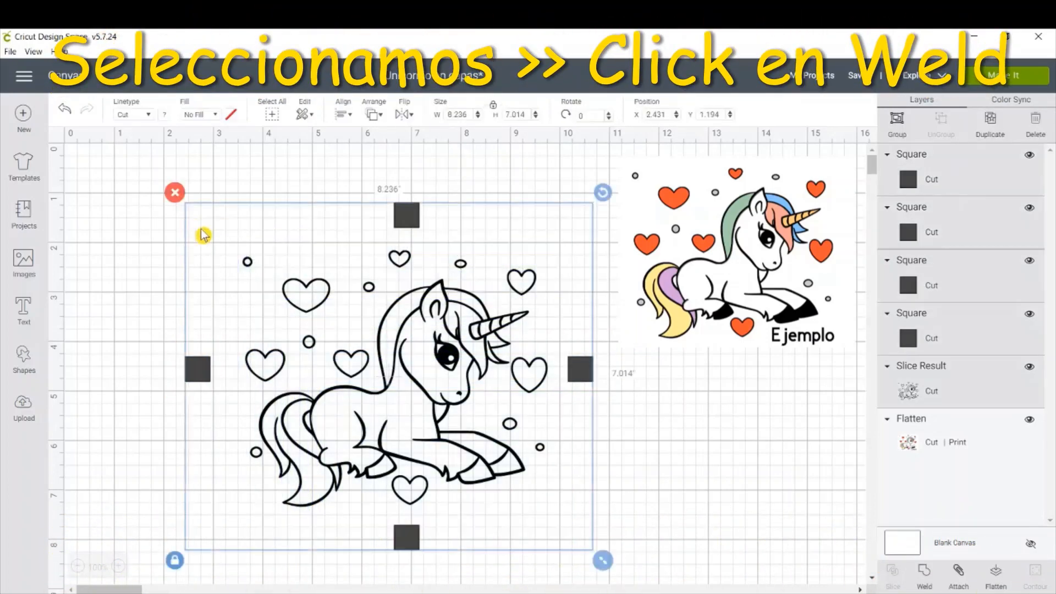
{"action": "left_click", "coordinate": [927, 579]}
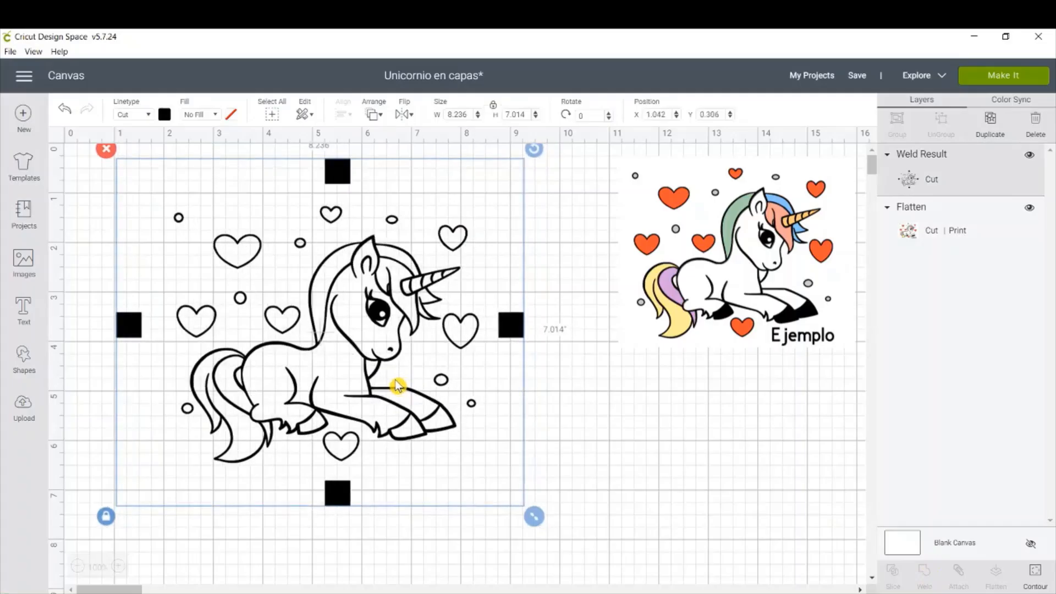
- Duplicate the welded unicorn, offset the copy from the original, and hide the copy's layer
{"action": "left_click", "coordinate": [991, 122]}
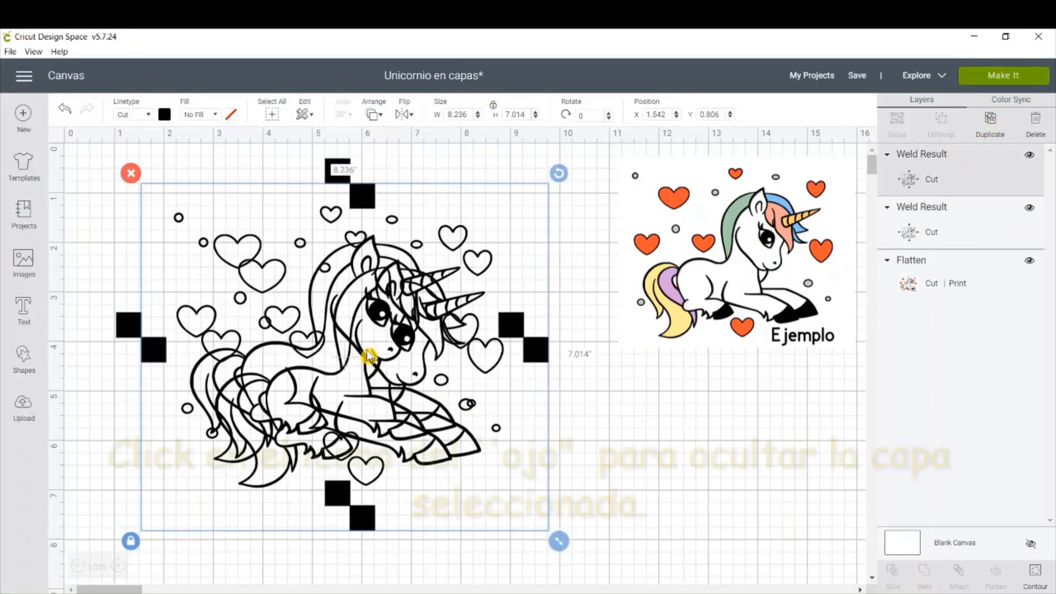
{"action": "left_click_drag", "start_coordinate": [371, 354], "coordinate": [449, 430]}
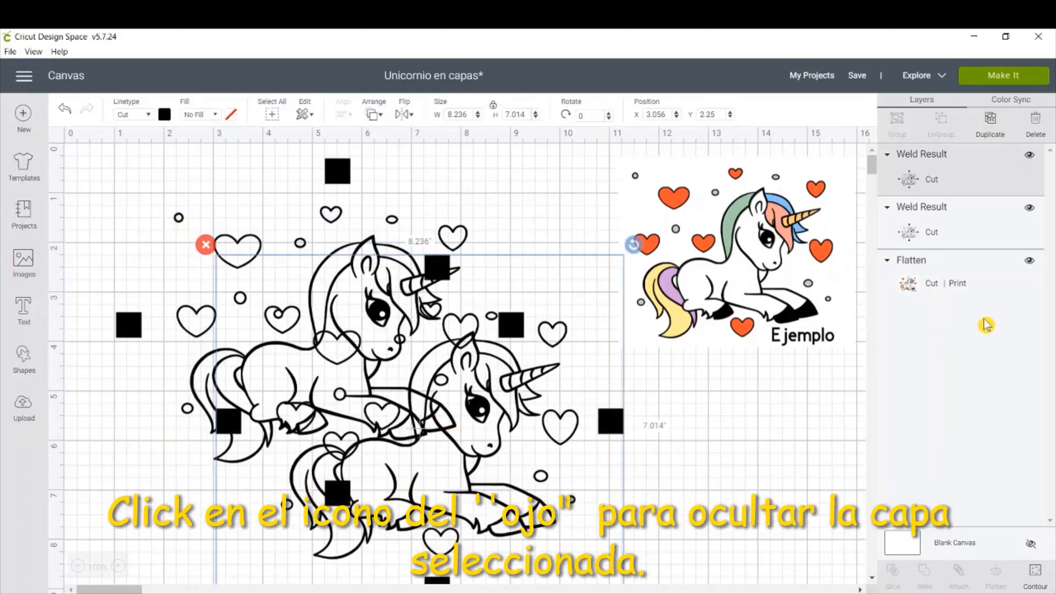
{"action": "left_click", "coordinate": [1032, 157]}
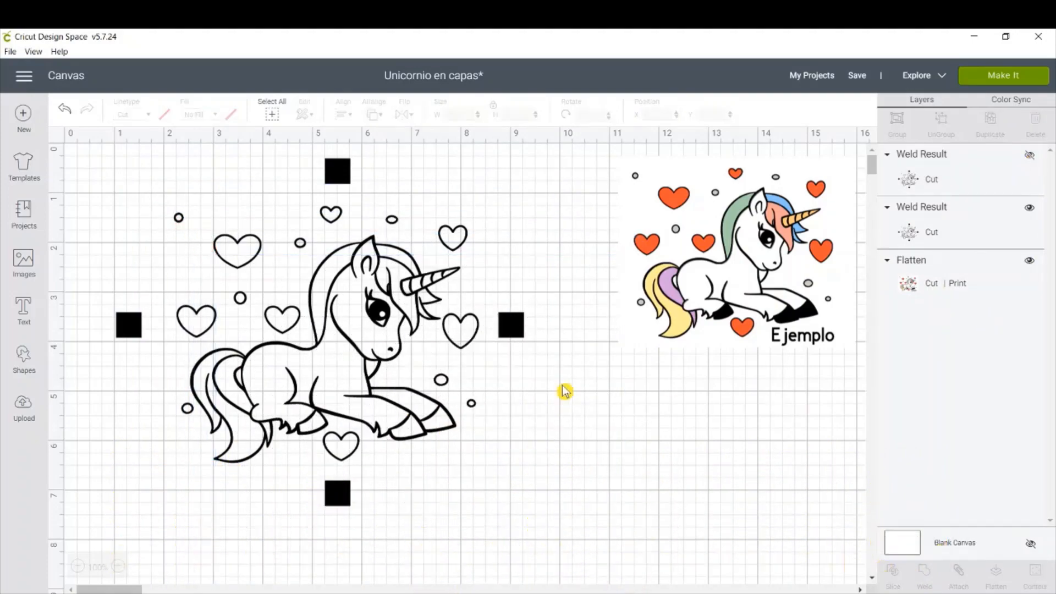
- Shift the visible welded unicorn slightly left, duplicate it, and move the copy to the lower right of the canvas
{"action": "left_click_drag", "start_coordinate": [361, 374], "coordinate": [344, 378]}
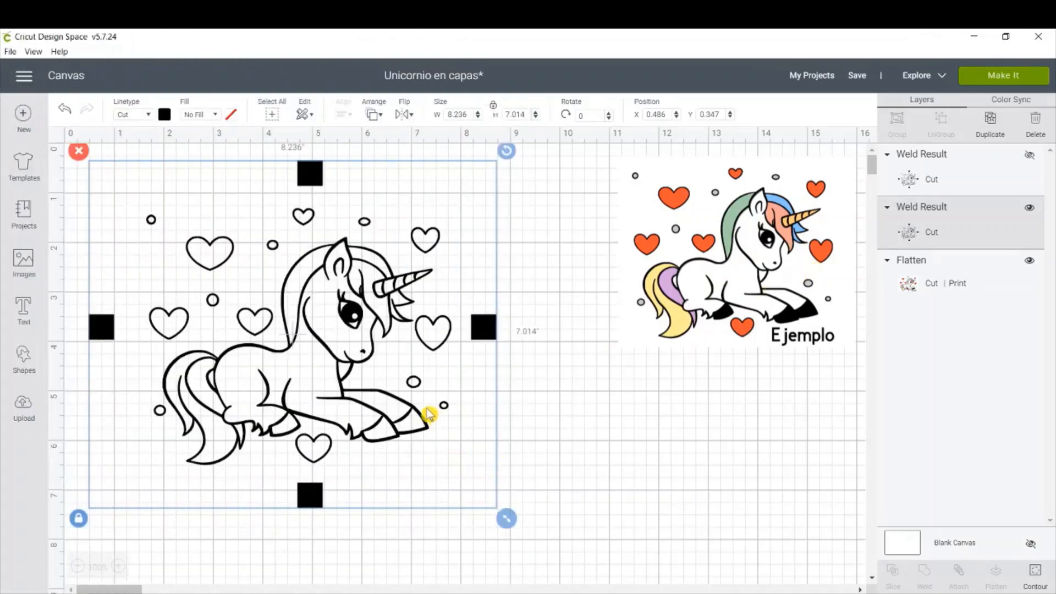
{"action": "left_click", "coordinate": [985, 125]}
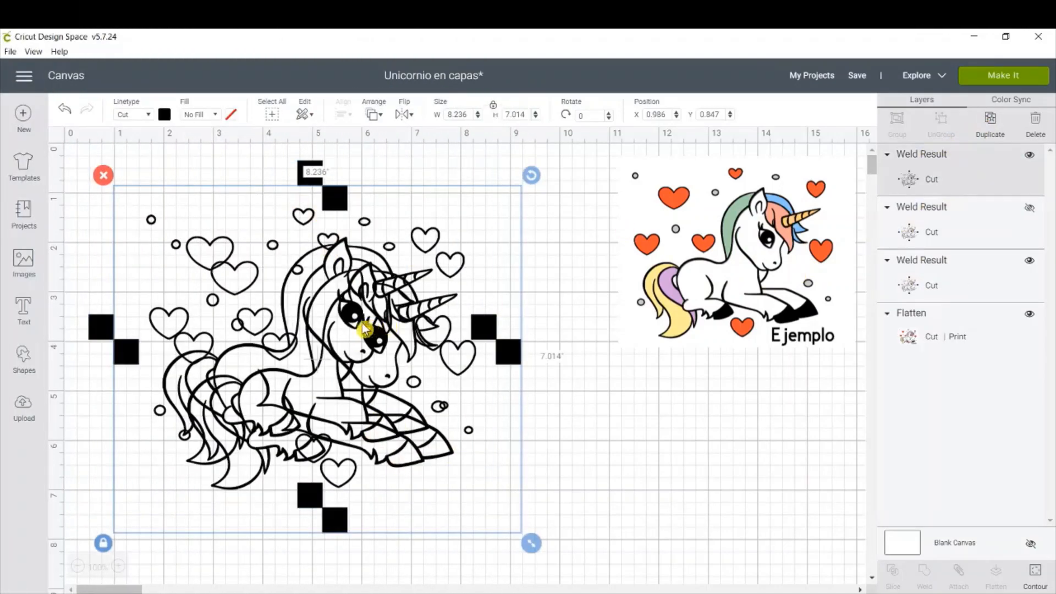
{"action": "left_click_drag", "start_coordinate": [365, 332], "coordinate": [672, 590]}
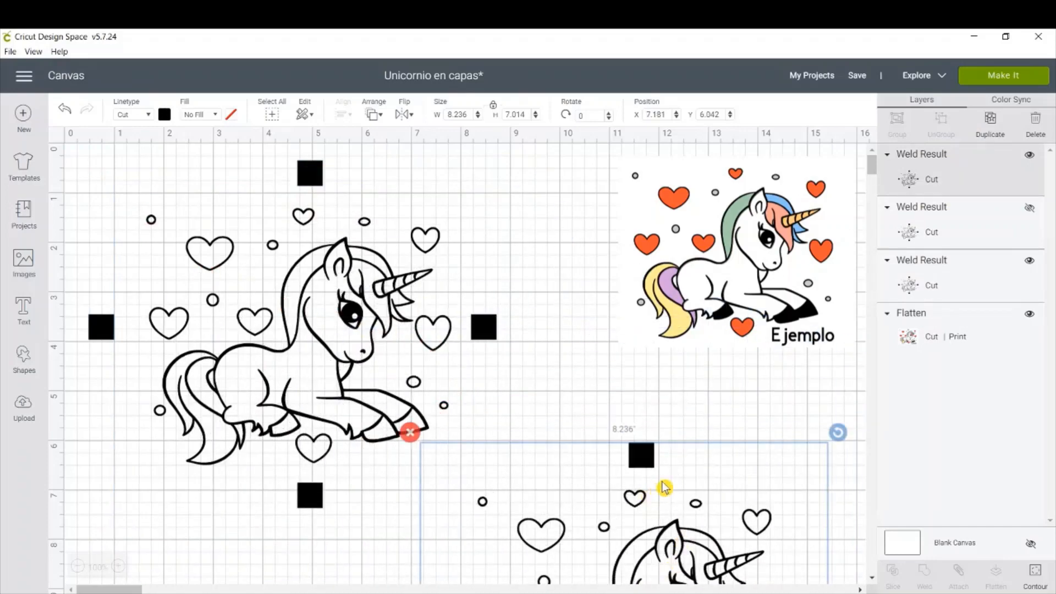
{"action": "left_click_drag", "start_coordinate": [665, 488], "coordinate": [680, 584]}
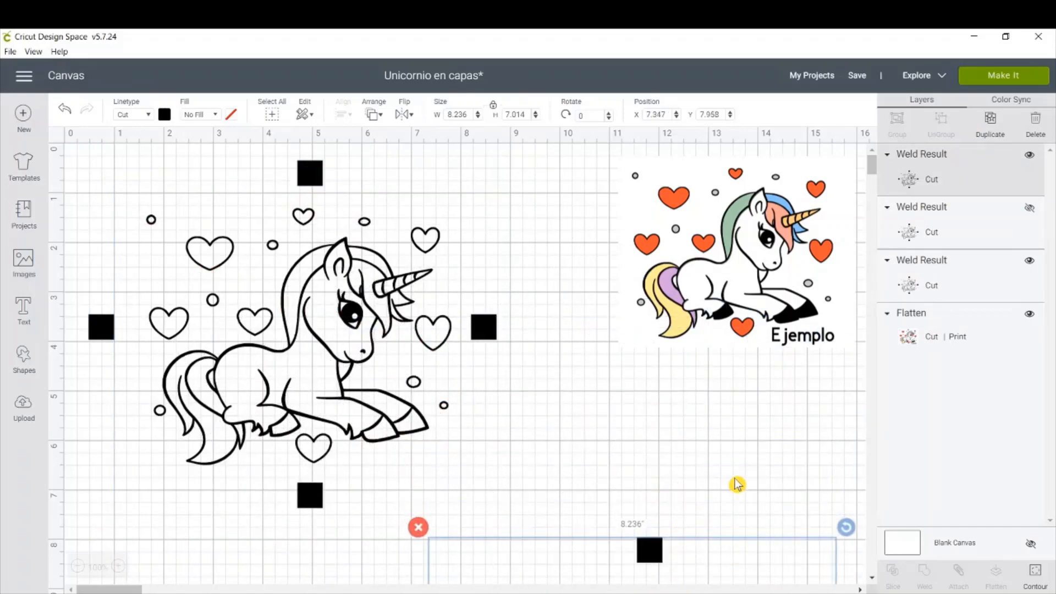
- Duplicate the lower unicorn copy and place the new copy above it, below the Ejemplo picture
{"action": "left_click", "coordinate": [1001, 120]}
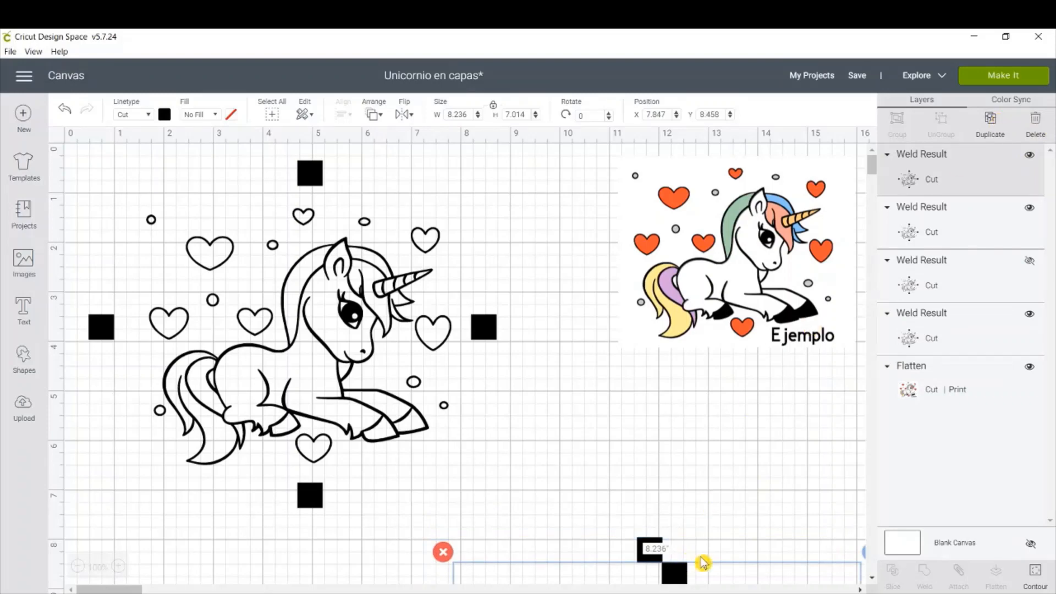
{"action": "left_click_drag", "start_coordinate": [729, 553], "coordinate": [665, 397]}
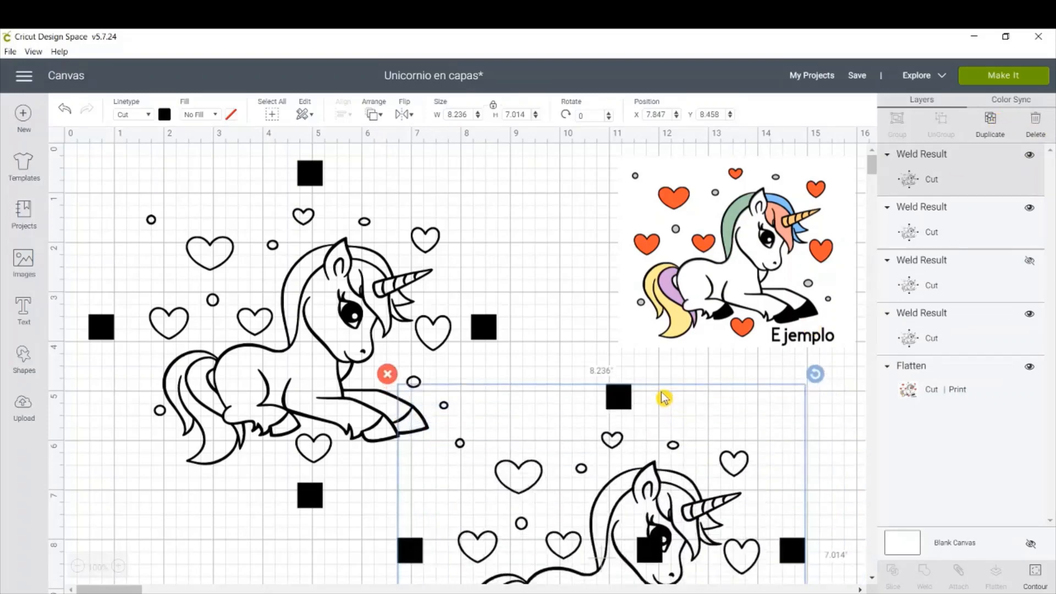
{"action": "left_click_drag", "start_coordinate": [678, 502], "coordinate": [606, 403]}
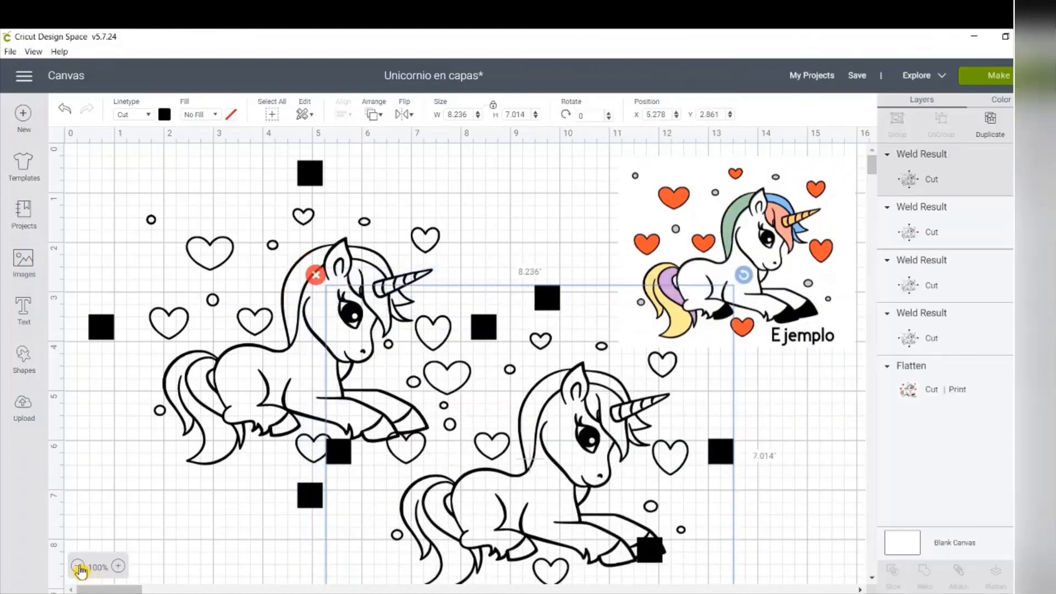
{"action": "left_click", "coordinate": [78, 565]}
{"action": "left_click_drag", "start_coordinate": [466, 387], "coordinate": [516, 391]}
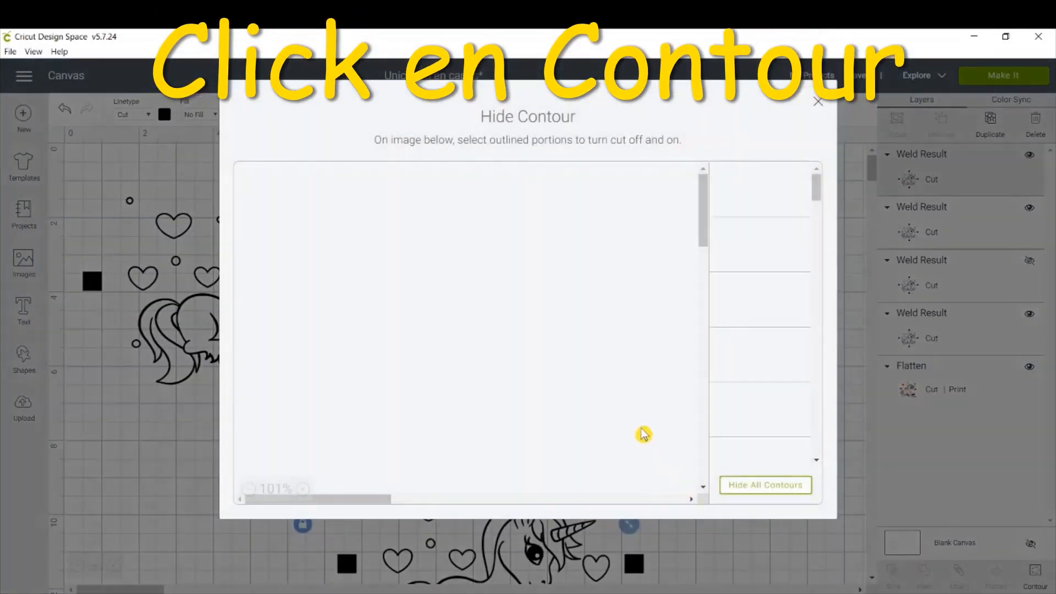
- In the new copy's Contour settings, hide all contours and turn the unicorn's body and leg contours back on
{"action": "left_click", "coordinate": [742, 488]}
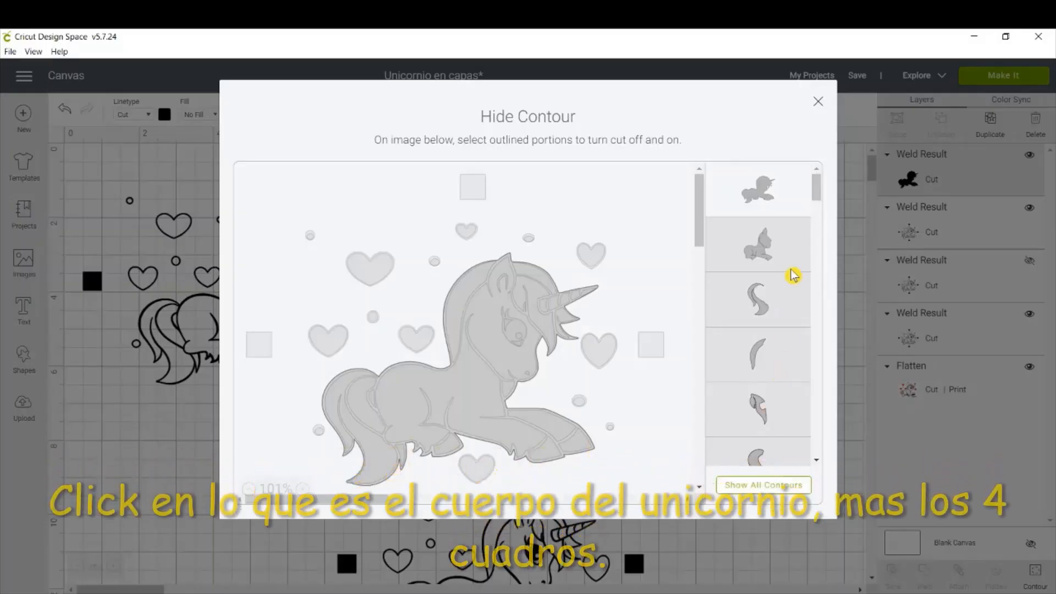
{"action": "left_click", "coordinate": [794, 269]}
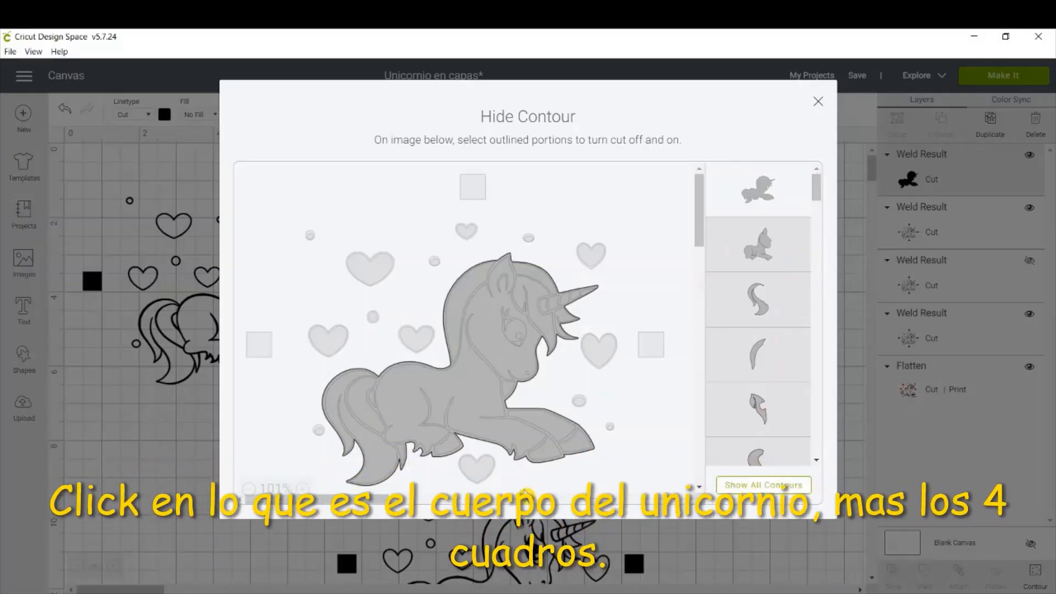
{"action": "left_click", "coordinate": [483, 395]}
{"action": "left_click", "coordinate": [475, 382]}
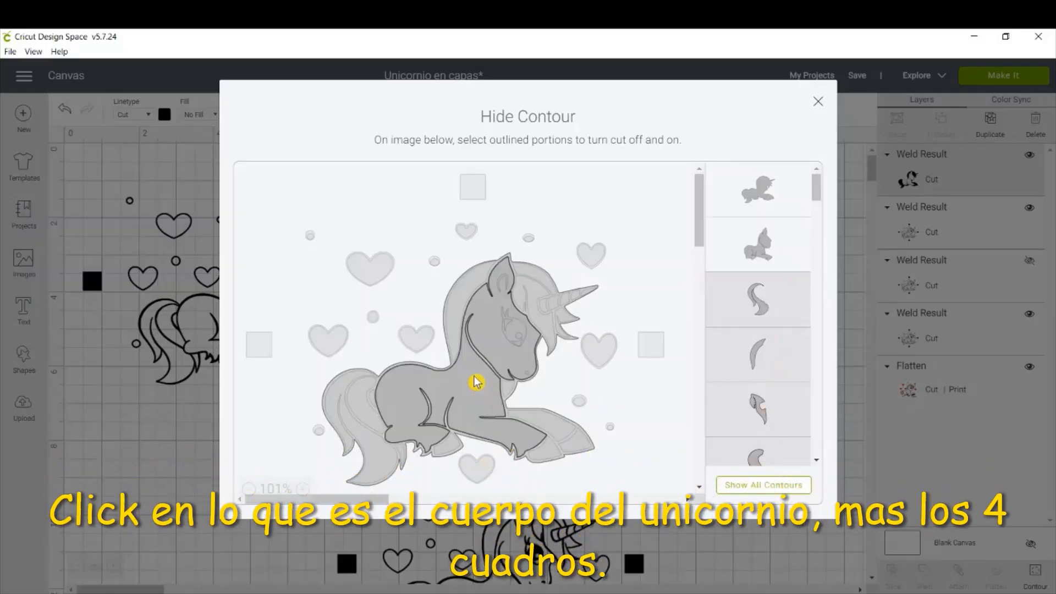
{"action": "left_click", "coordinate": [552, 424]}
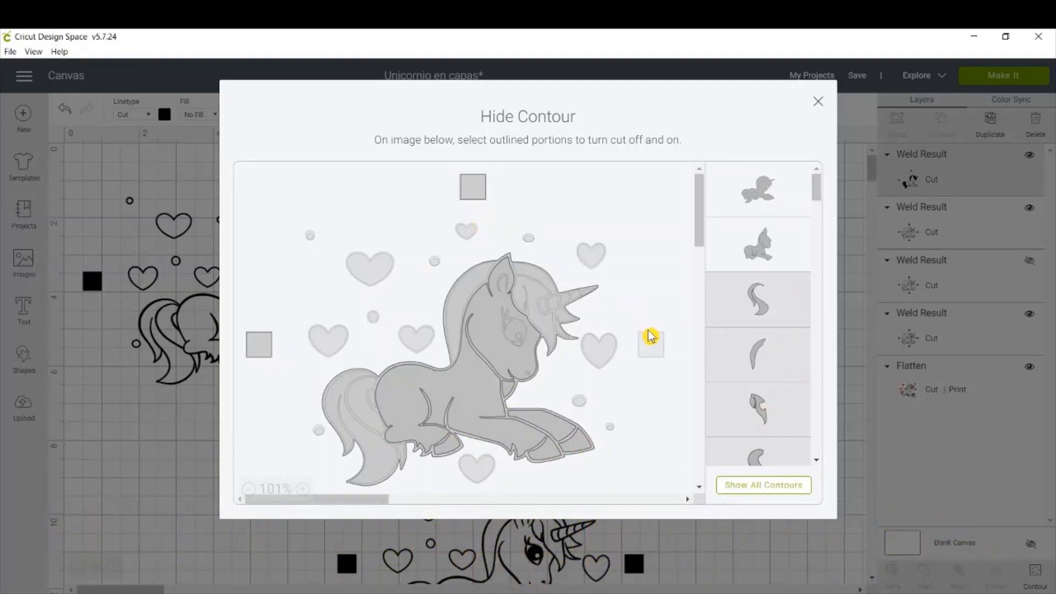
- Turn on the contours of the four alignment squares, hide the unicorn's full outer silhouette contour, and close Hide Contour
{"action": "left_click", "coordinate": [650, 344]}
{"action": "scroll", "coordinate": [548, 379], "scroll_direction": "down", "scroll_amount": 2}
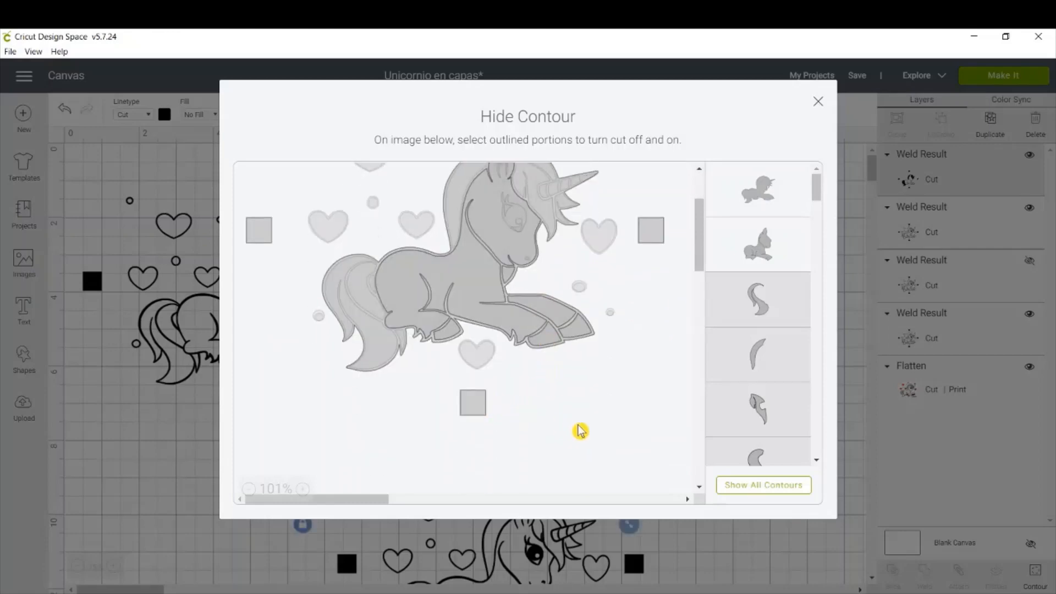
{"action": "scroll", "coordinate": [580, 431], "scroll_direction": "up", "scroll_amount": 2}
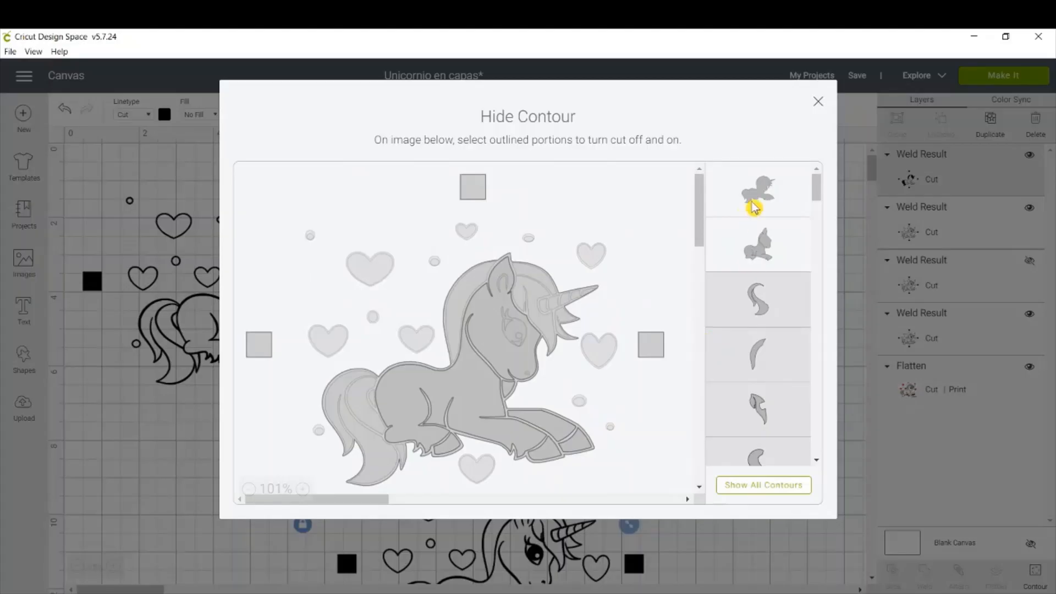
{"action": "left_click", "coordinate": [756, 197]}
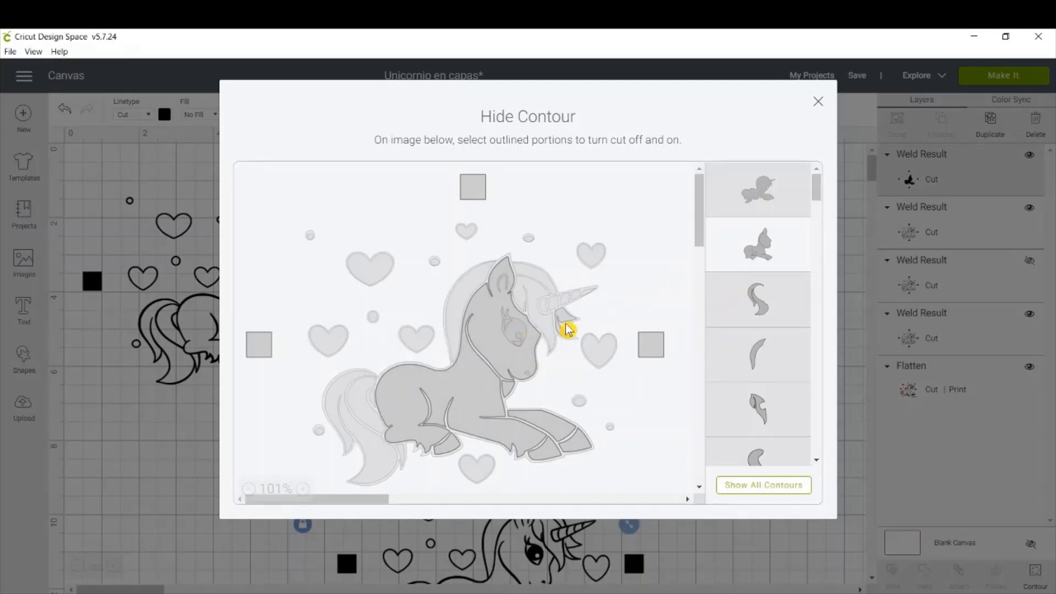
{"action": "left_click", "coordinate": [819, 104]}
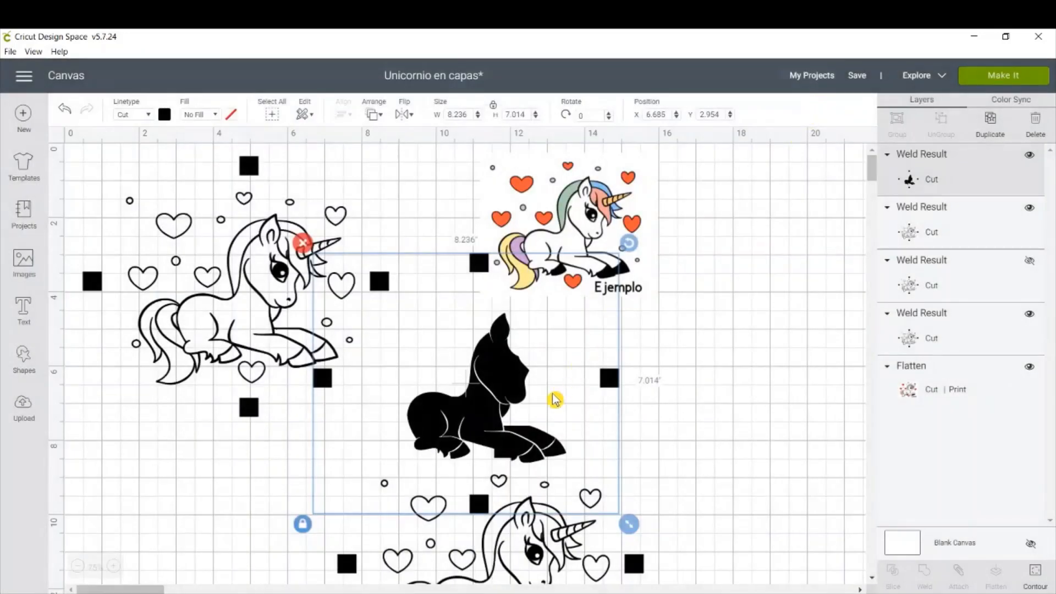
- Place the isolated body layer over the unicorn drawing at the canvas's upper left and change its colour to white
{"action": "left_click_drag", "start_coordinate": [511, 400], "coordinate": [436, 385]}
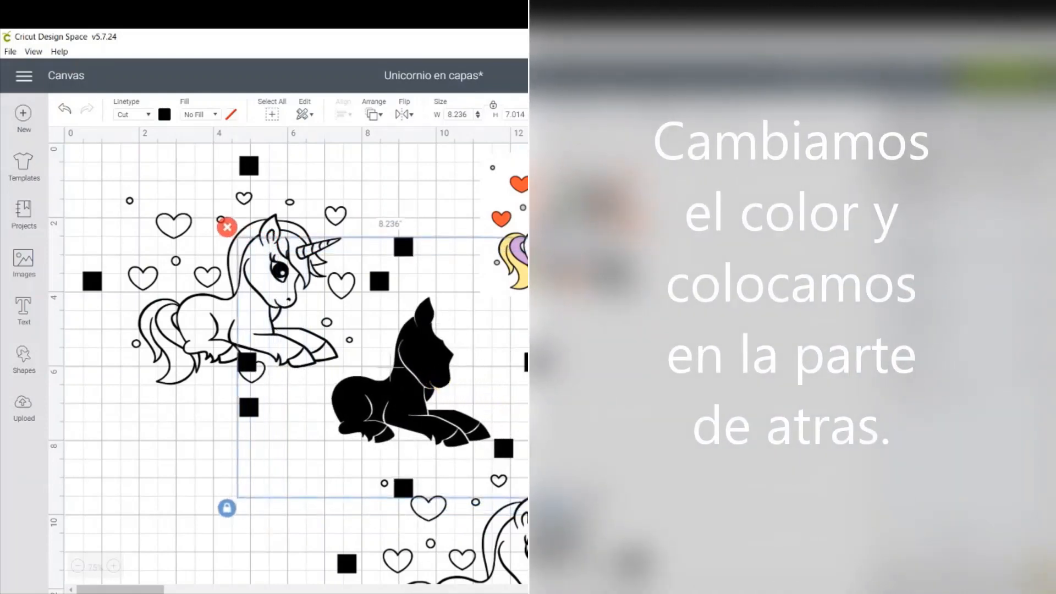
{"action": "left_click_drag", "start_coordinate": [428, 410], "coordinate": [278, 308]}
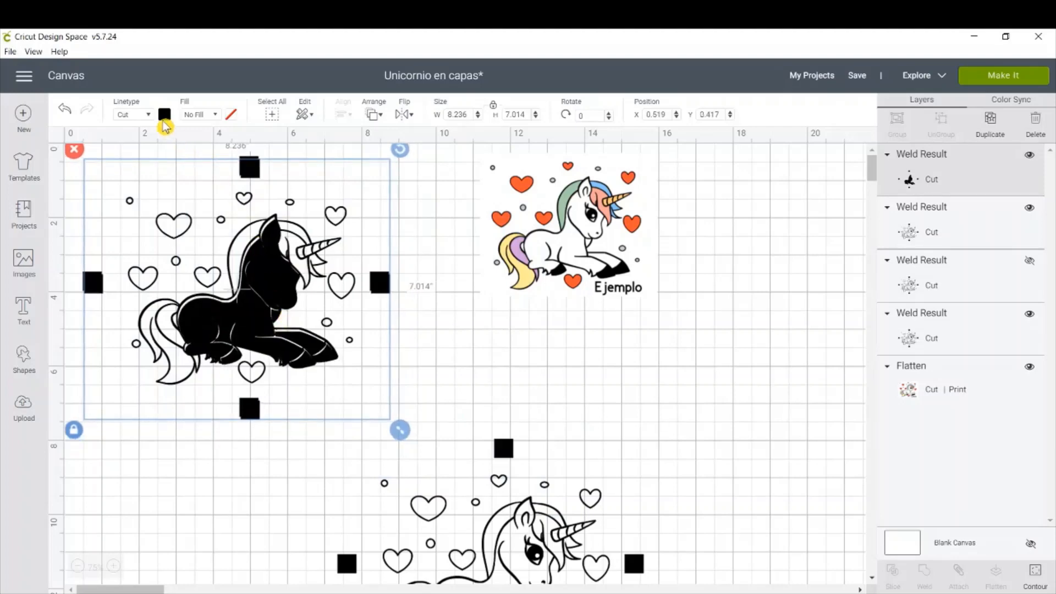
{"action": "left_click", "coordinate": [164, 118]}
{"action": "left_click", "coordinate": [181, 243]}
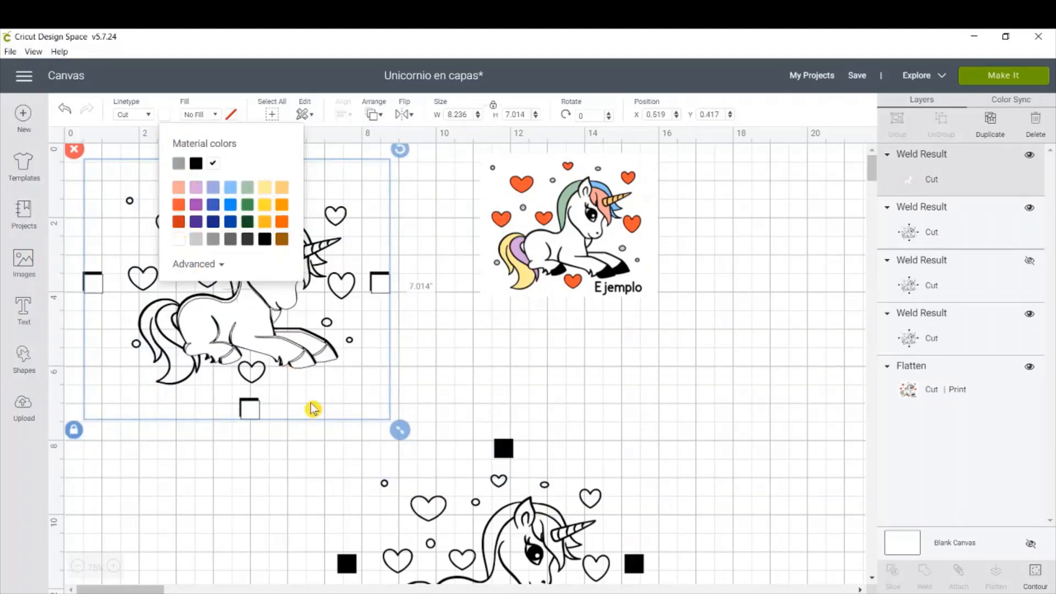
{"action": "left_click", "coordinate": [287, 464]}
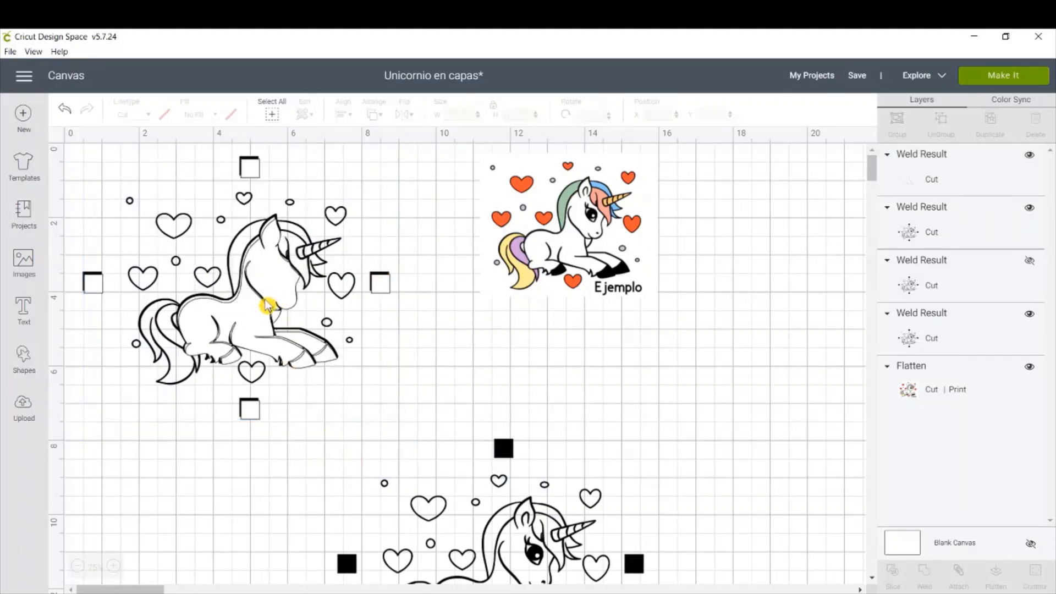
- Send the white body layer to the back and nudge it until its alignment squares match those of the unicorn drawing
{"action": "left_click_drag", "start_coordinate": [267, 299], "coordinate": [267, 292]}
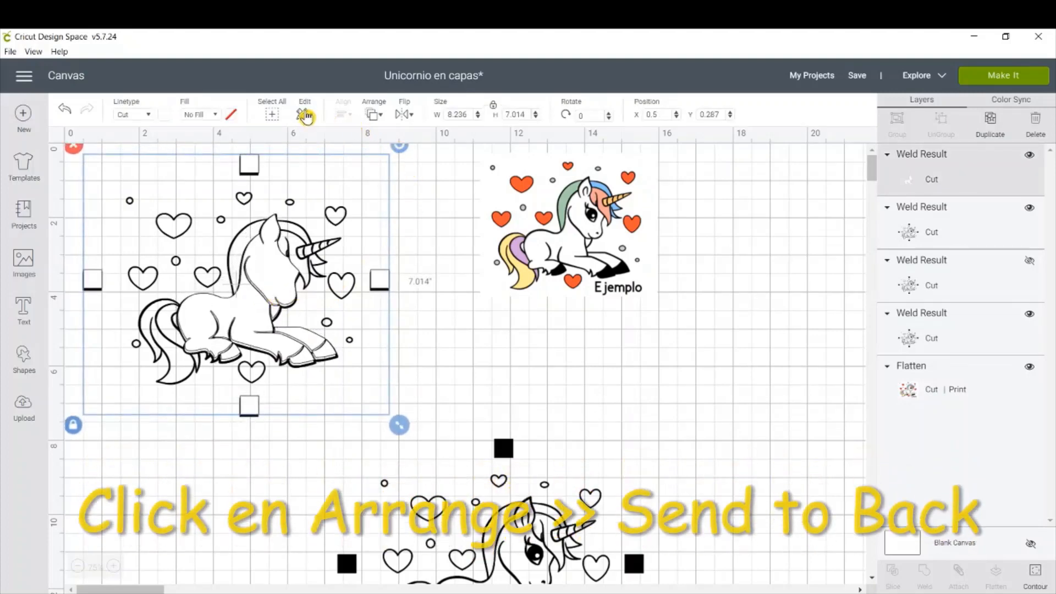
{"action": "left_click", "coordinate": [375, 114]}
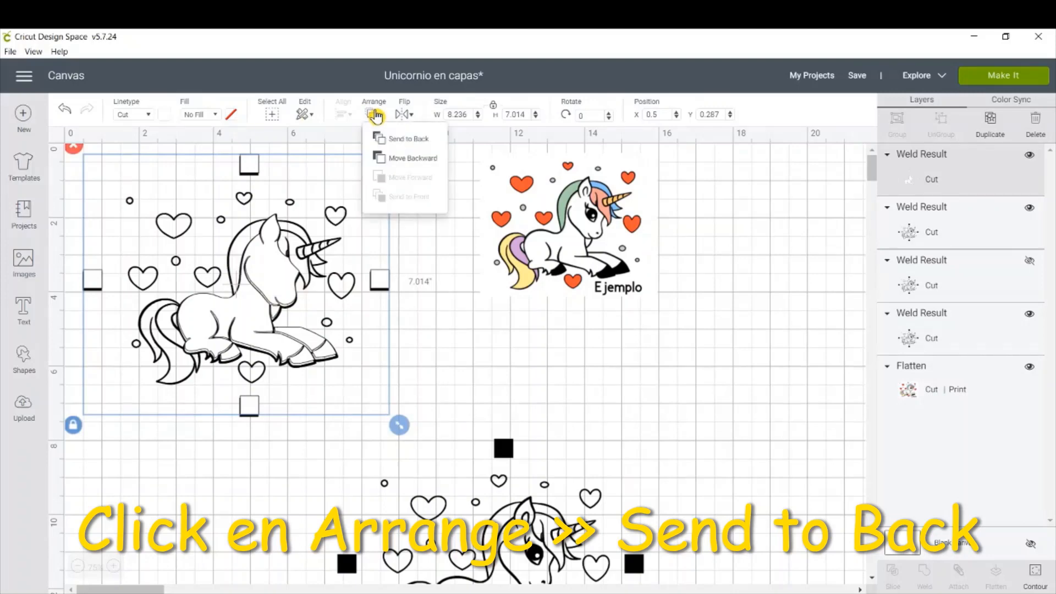
{"action": "left_click", "coordinate": [418, 139]}
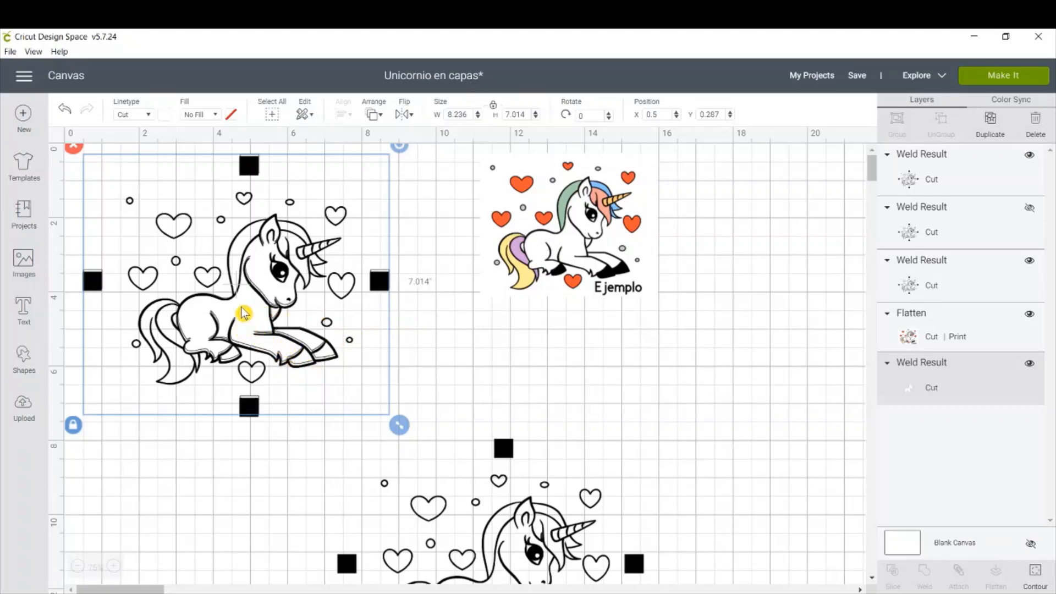
{"action": "left_click_drag", "start_coordinate": [249, 313], "coordinate": [249, 307]}
{"action": "left_click", "coordinate": [687, 371]}
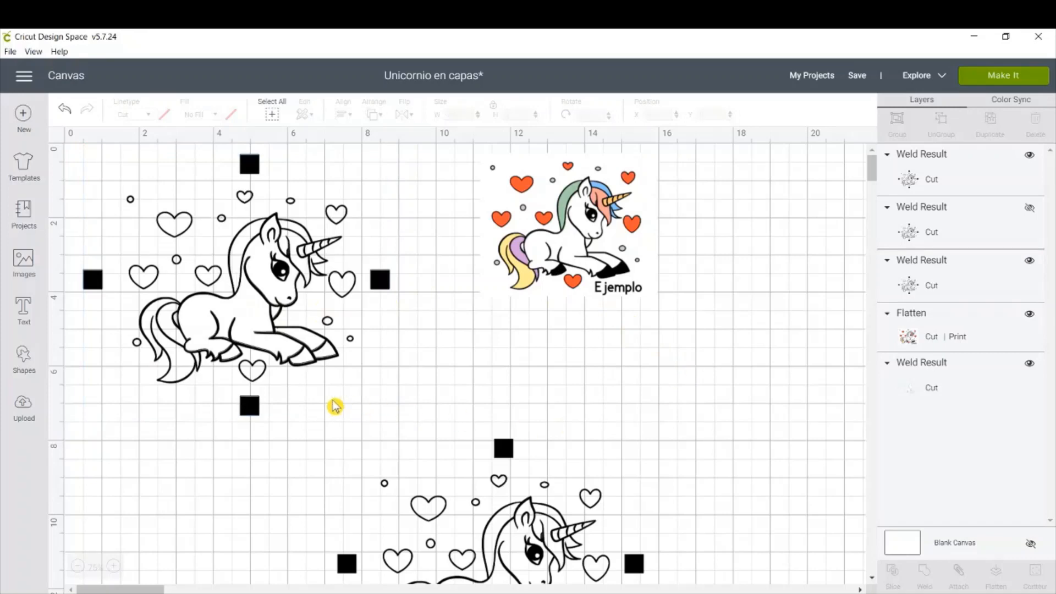
- Shift the lower unicorn drawing right, duplicate it, and place the copy above it, below the Ejemplo picture
{"action": "left_click", "coordinate": [502, 456]}
{"action": "left_click_drag", "start_coordinate": [477, 544], "coordinate": [604, 555]}
{"action": "left_click", "coordinate": [996, 122]}
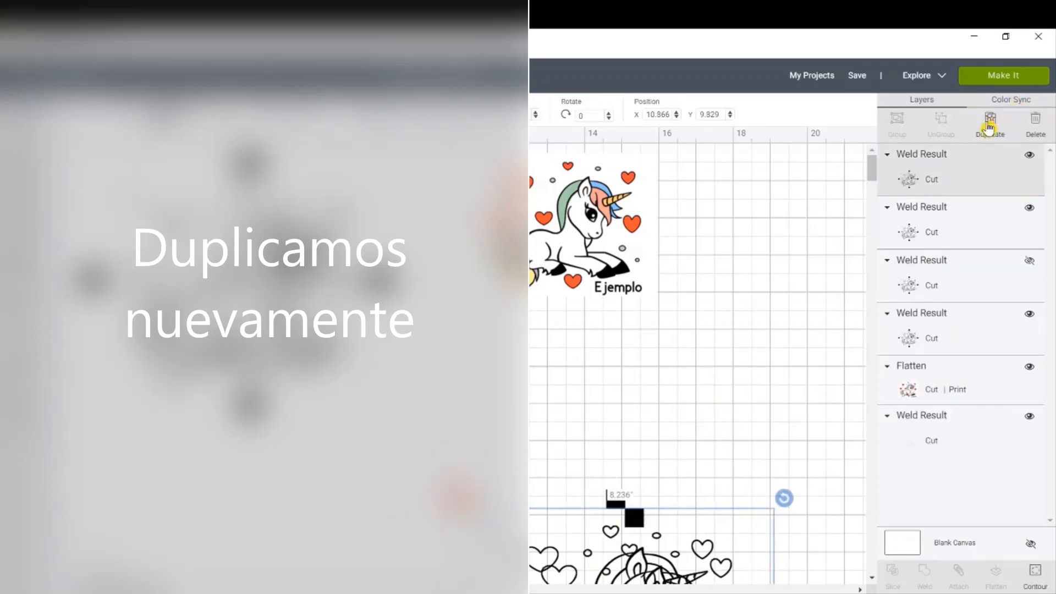
{"action": "left_click_drag", "start_coordinate": [707, 543], "coordinate": [668, 242]}
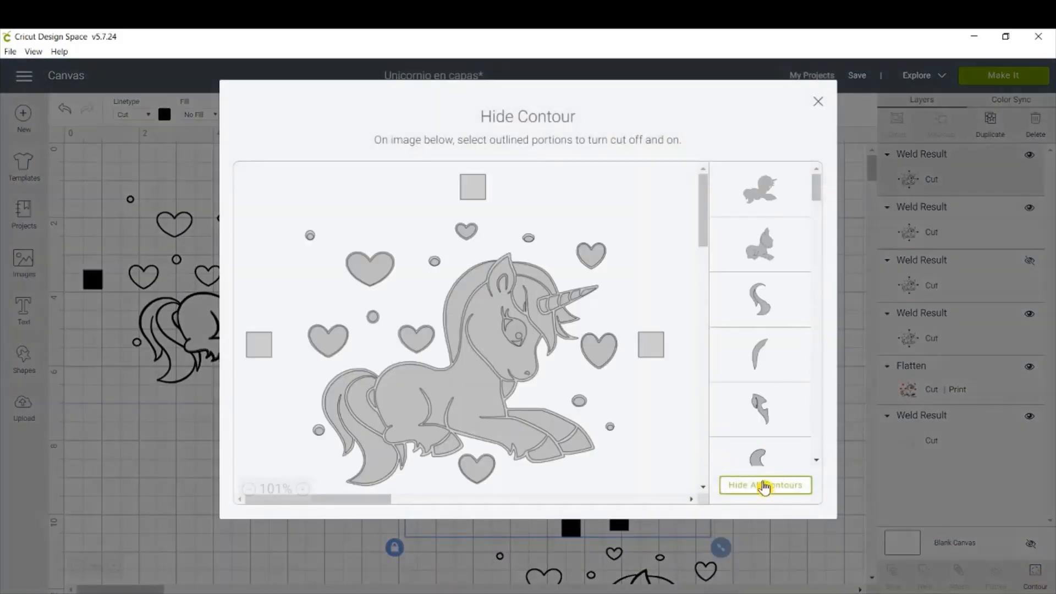
- In the new copy's Contour settings, hide all contours and turn the four alignment squares back on
{"action": "left_click", "coordinate": [765, 487]}
{"action": "left_click", "coordinate": [259, 354]}
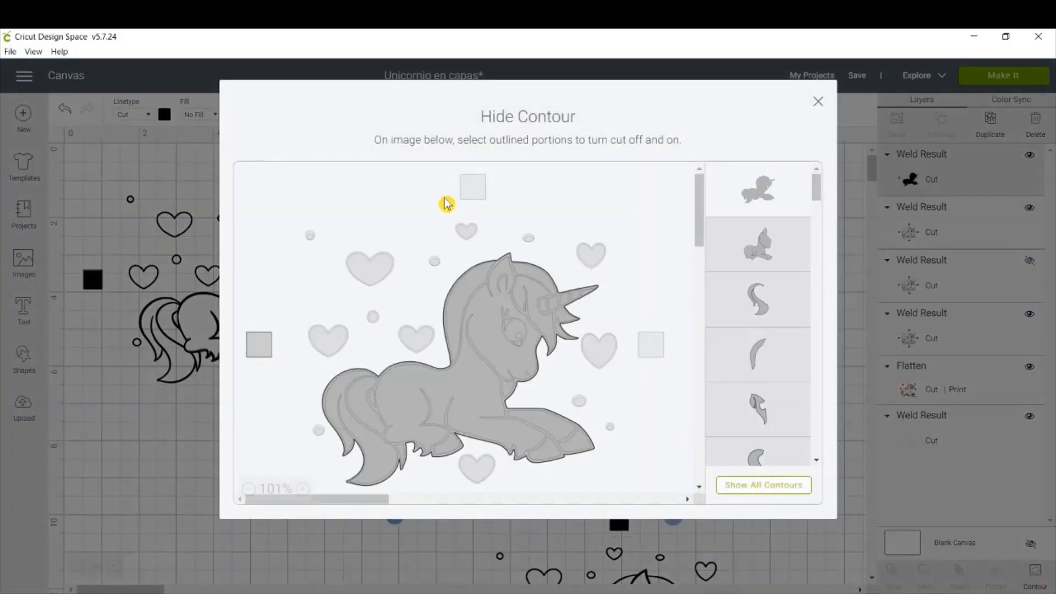
{"action": "left_click", "coordinate": [652, 346]}
{"action": "scroll", "coordinate": [634, 362], "scroll_direction": "down", "scroll_amount": 2}
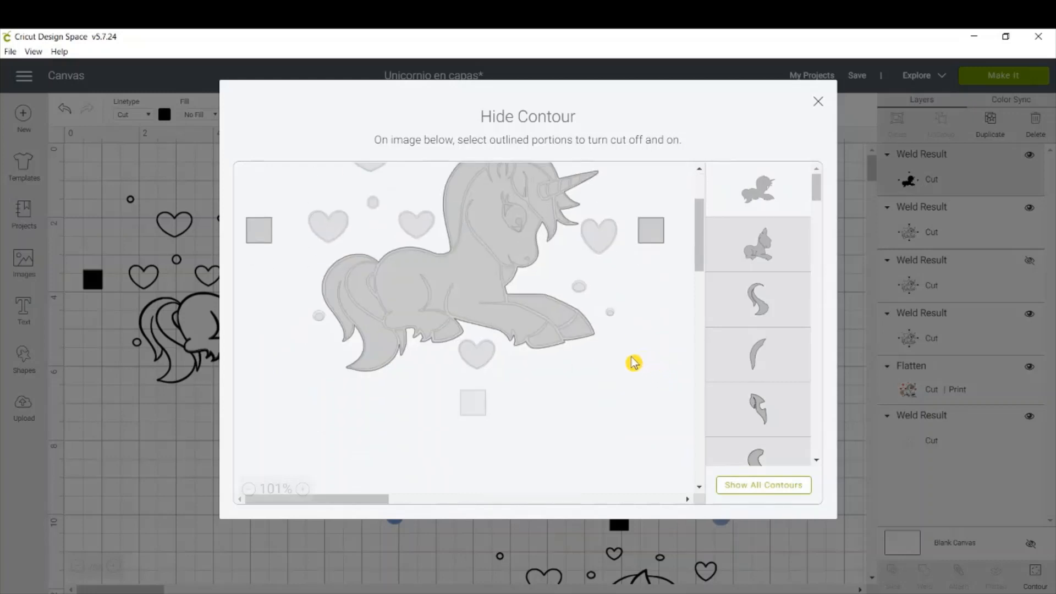
{"action": "left_click", "coordinate": [471, 403]}
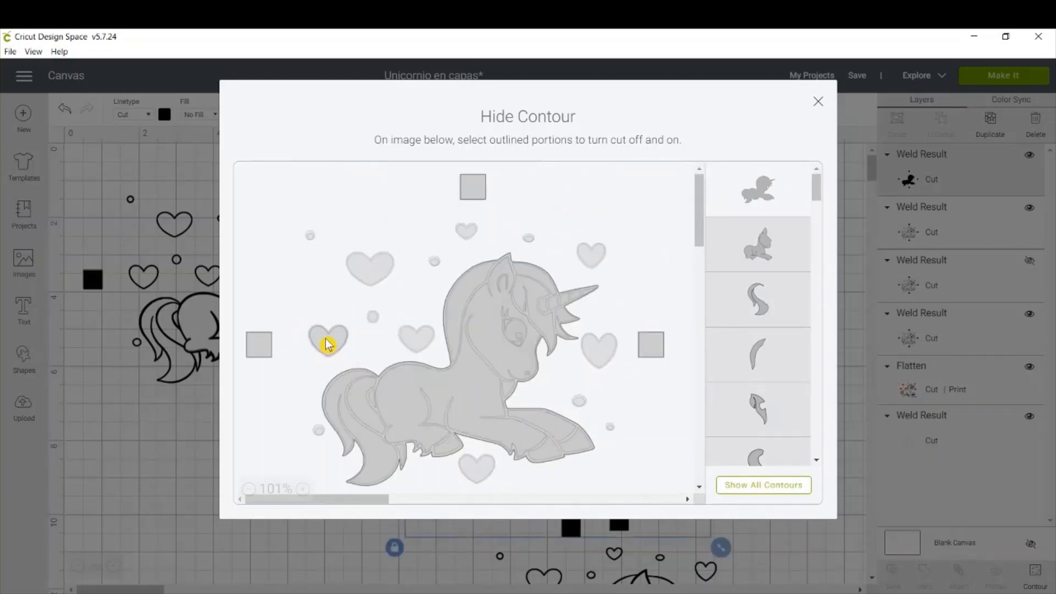
- Turn on the contours of all seven hearts, hide the unicorn's full outer silhouette contour, and close Hide Contour
{"action": "left_click", "coordinate": [328, 345]}
{"action": "left_click", "coordinate": [366, 266]}
{"action": "left_click", "coordinate": [428, 325]}
{"action": "left_click", "coordinate": [467, 233]}
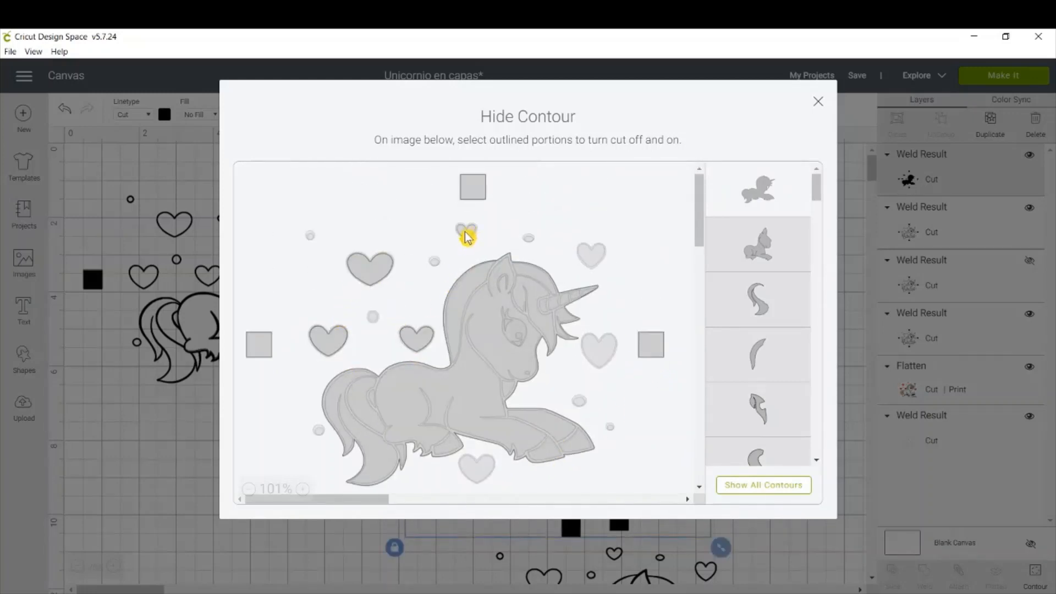
{"action": "left_click", "coordinate": [594, 256]}
{"action": "left_click", "coordinate": [592, 360]}
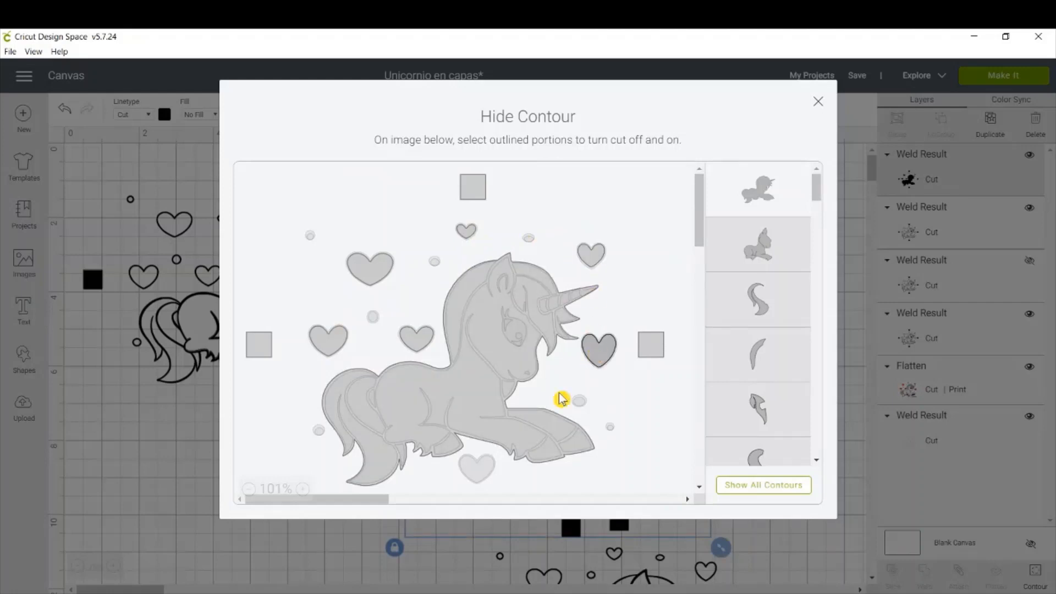
{"action": "left_click", "coordinate": [473, 470]}
{"action": "left_click", "coordinate": [778, 199]}
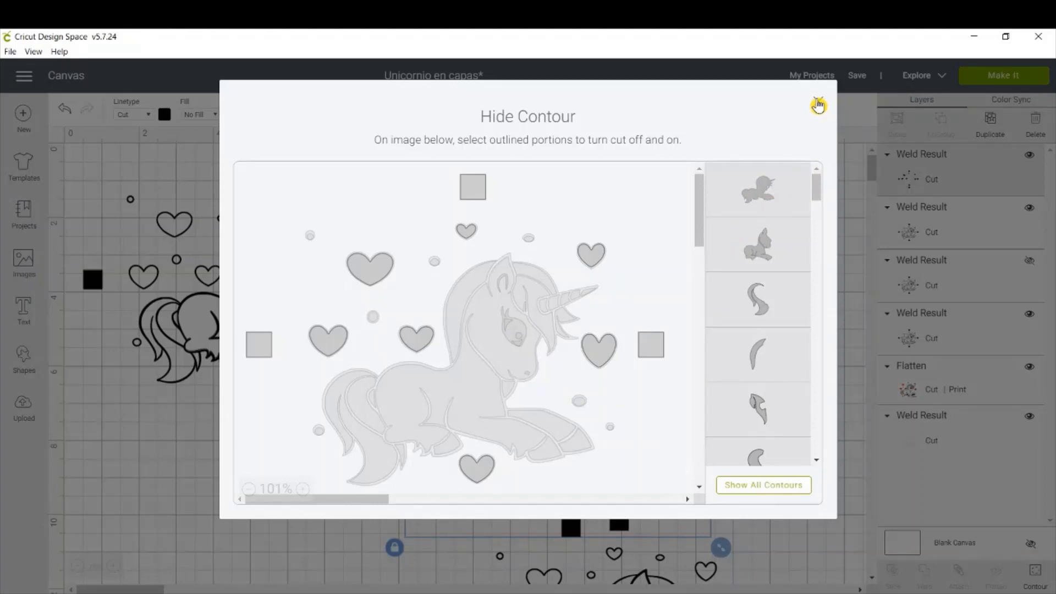
{"action": "left_click", "coordinate": [818, 105]}
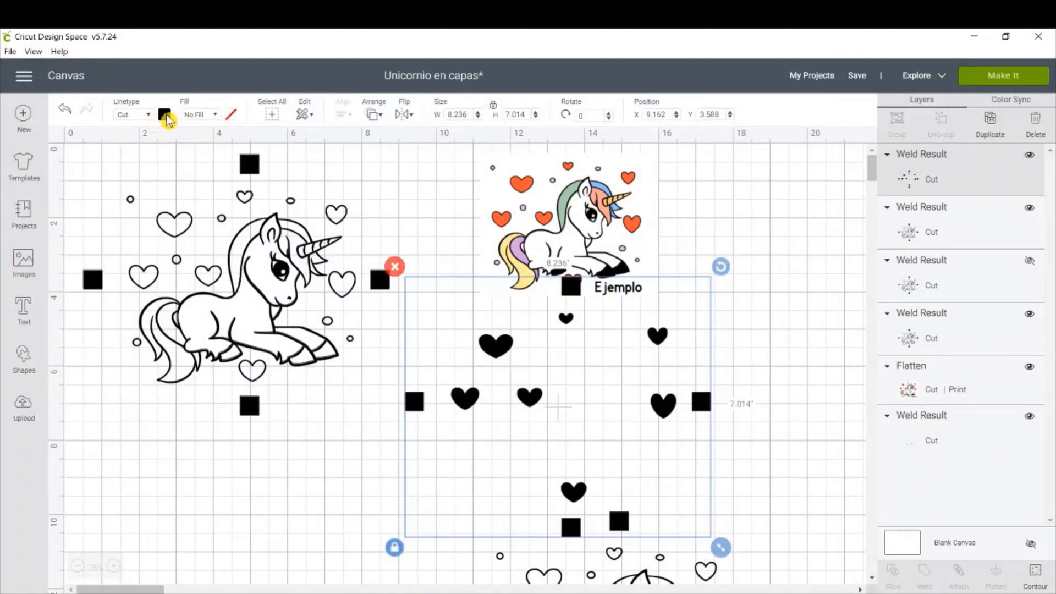
- Colour the hearts layer orange-red and place it over the unicorn drawing with the alignment squares matched
{"action": "left_click", "coordinate": [165, 116]}
{"action": "left_click", "coordinate": [181, 210]}
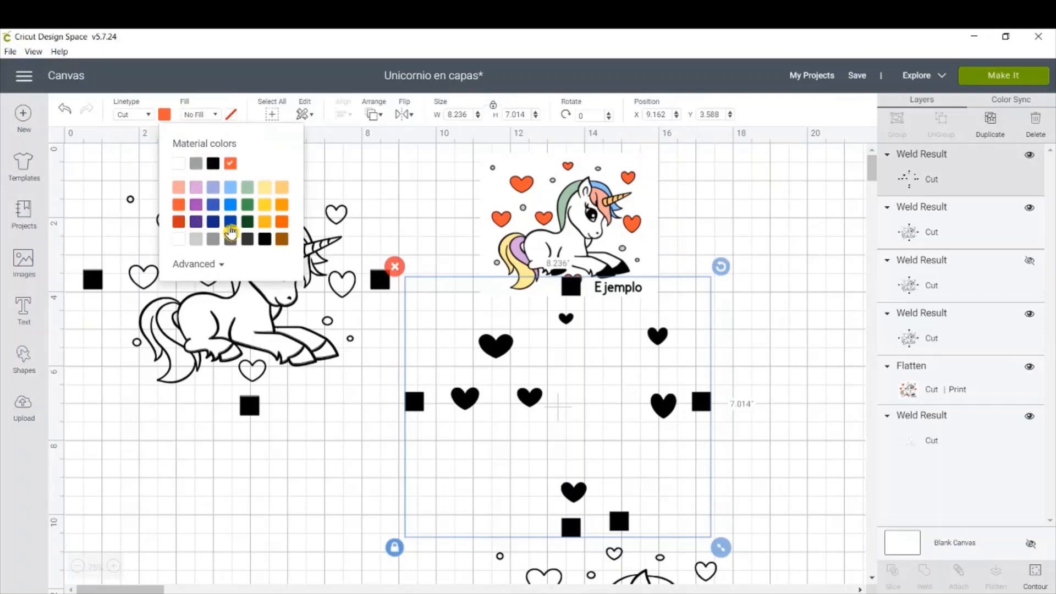
{"action": "left_click_drag", "start_coordinate": [672, 401], "coordinate": [345, 282]}
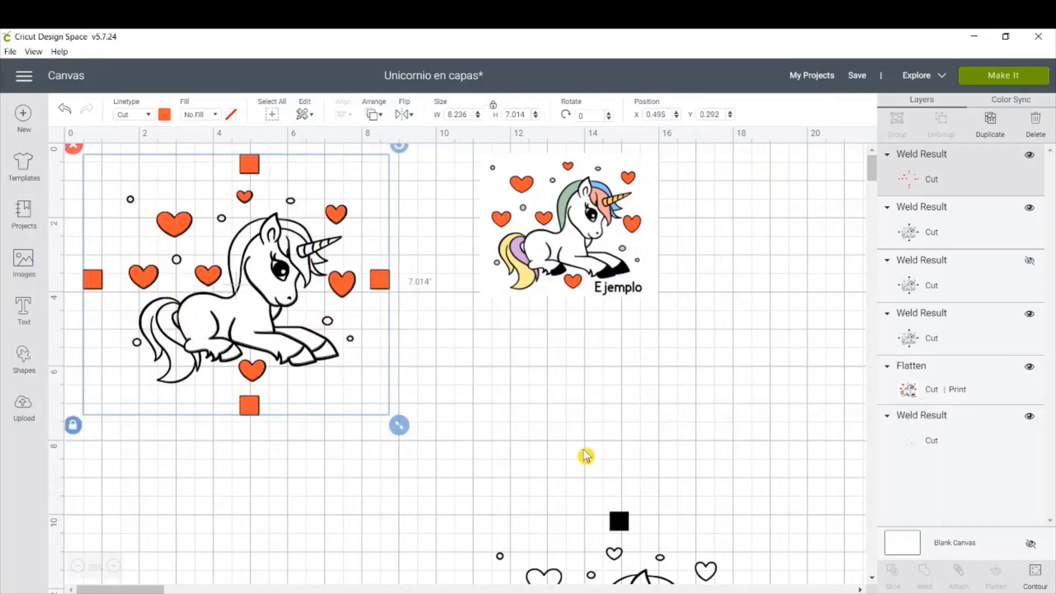
{"action": "left_click", "coordinate": [553, 421]}
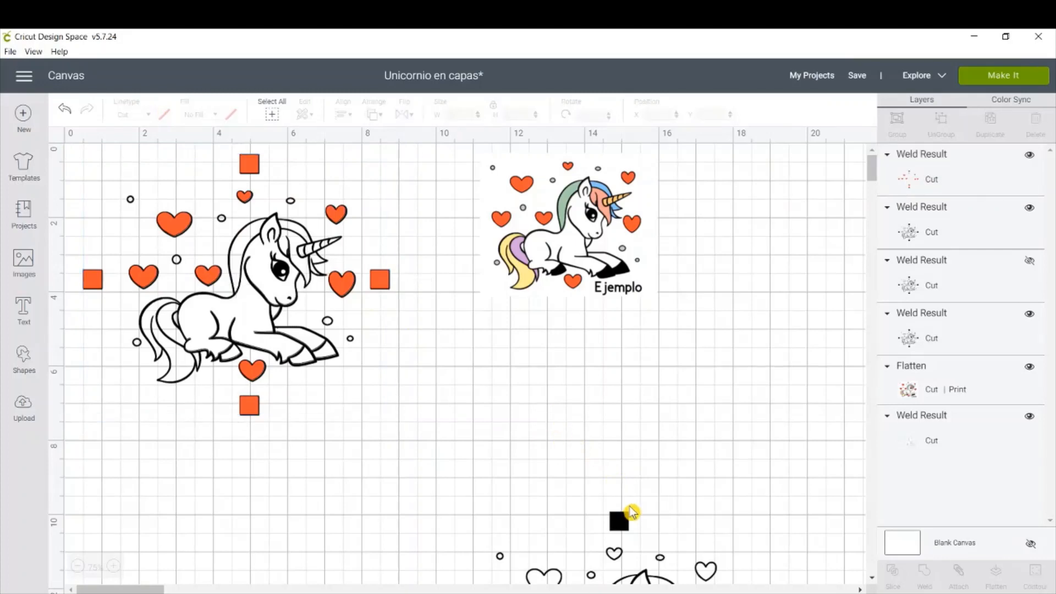
- Duplicate the lower unicorn drawing again and move the new copy up to just below the Ejemplo picture
{"action": "left_click", "coordinate": [619, 521]}
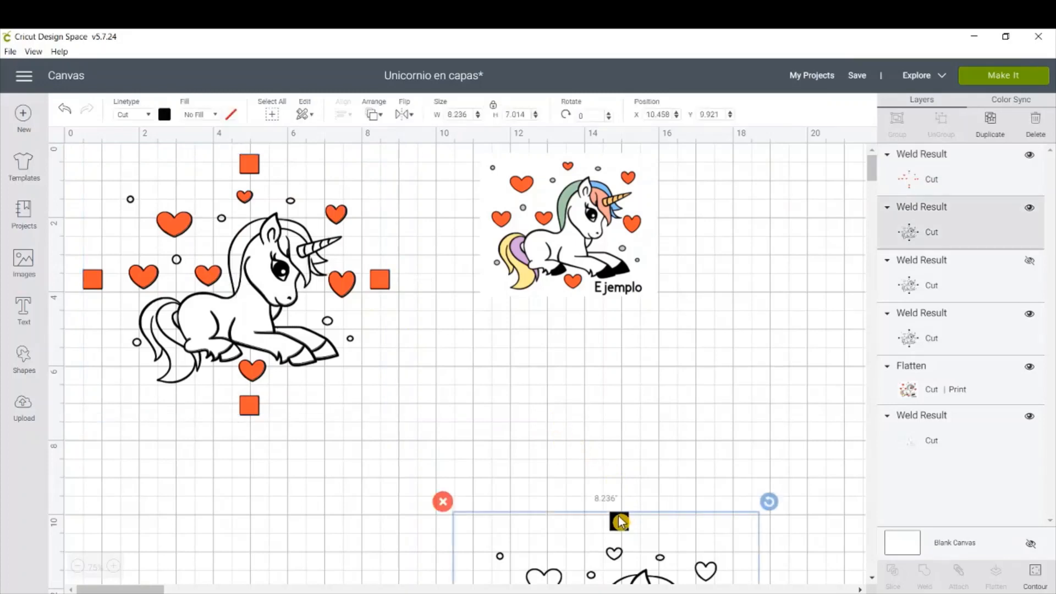
{"action": "left_click", "coordinate": [996, 125]}
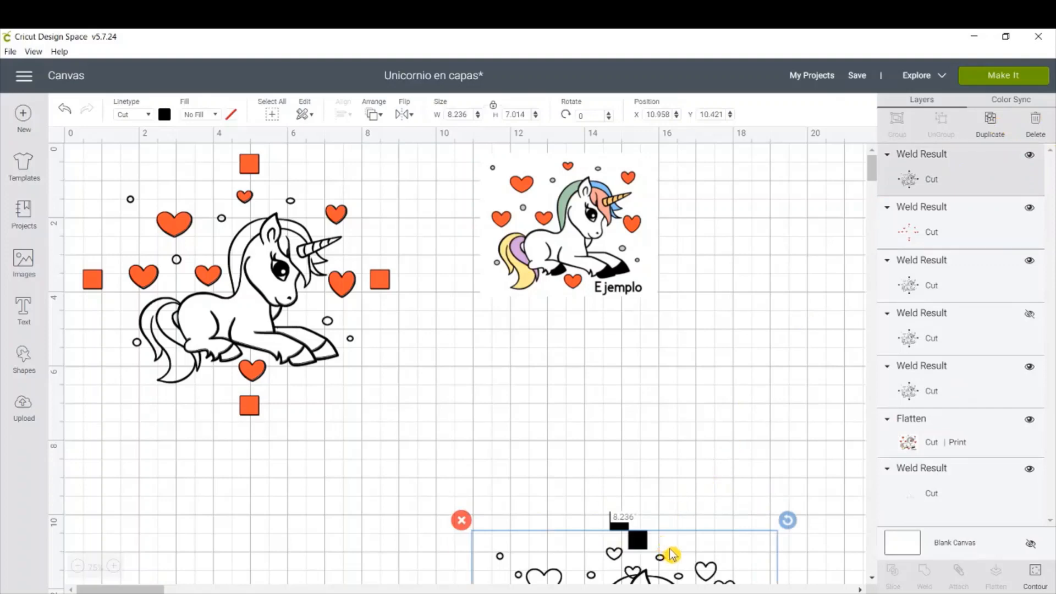
{"action": "left_click_drag", "start_coordinate": [638, 538], "coordinate": [597, 314]}
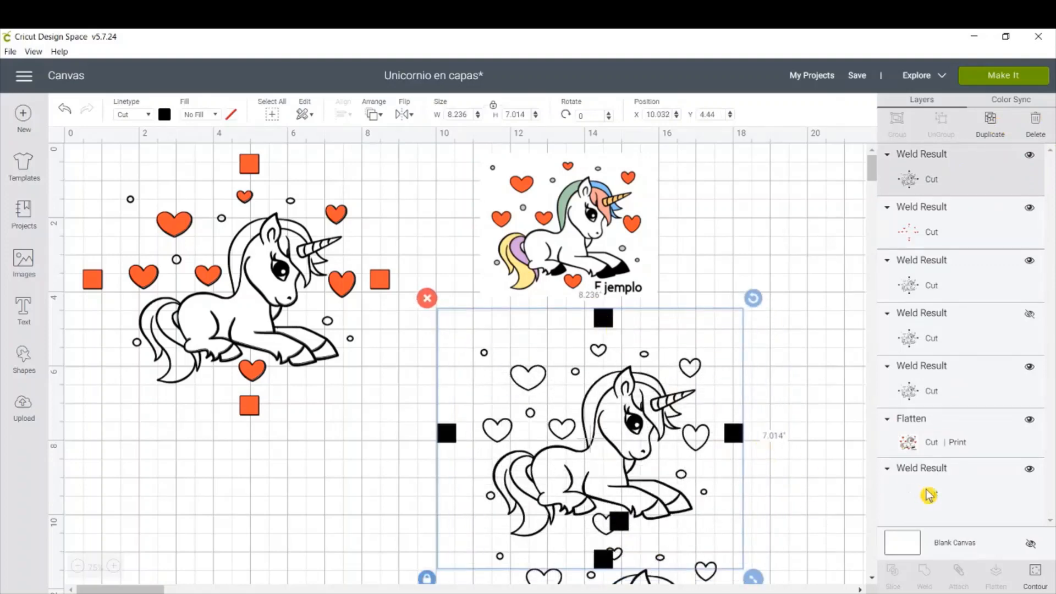
{"action": "left_click_drag", "start_coordinate": [601, 451], "coordinate": [605, 424]}
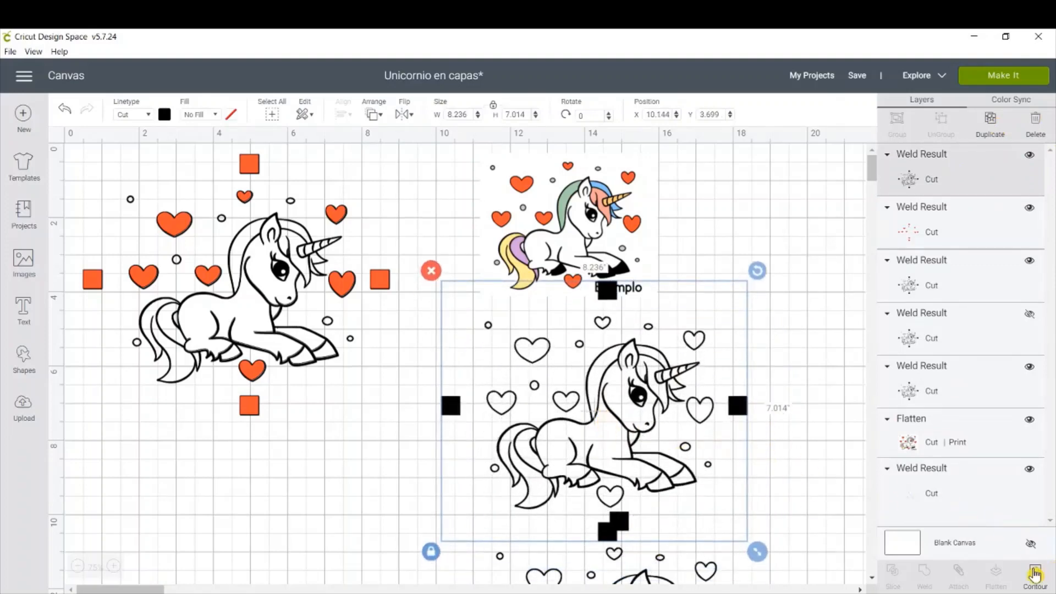
- Open Contour for this copy, hide all contours, and turn on only the four alignment squares
{"action": "left_click", "coordinate": [1035, 575]}
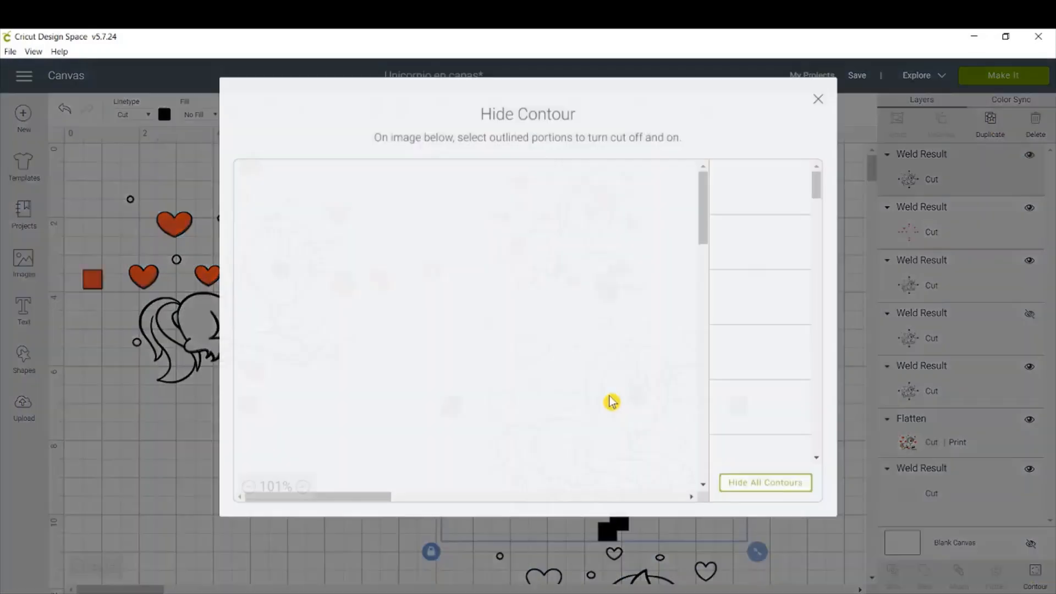
{"action": "left_click", "coordinate": [741, 487]}
{"action": "left_click", "coordinate": [474, 192]}
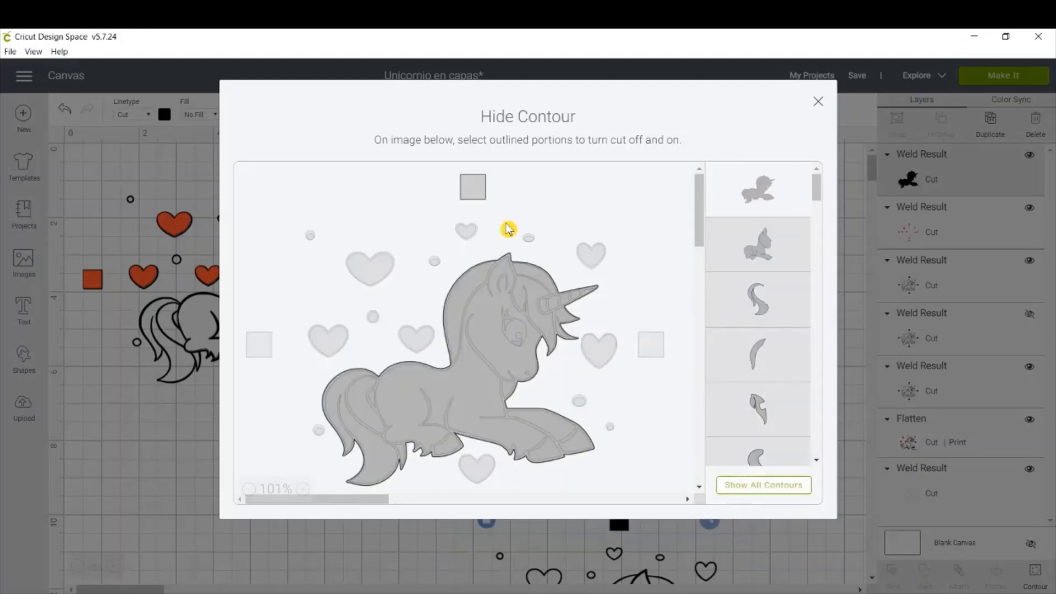
{"action": "left_click", "coordinate": [652, 346]}
{"action": "left_click", "coordinate": [275, 348]}
{"action": "scroll", "coordinate": [436, 427], "scroll_direction": "down", "scroll_amount": 3}
{"action": "left_click", "coordinate": [472, 401]}
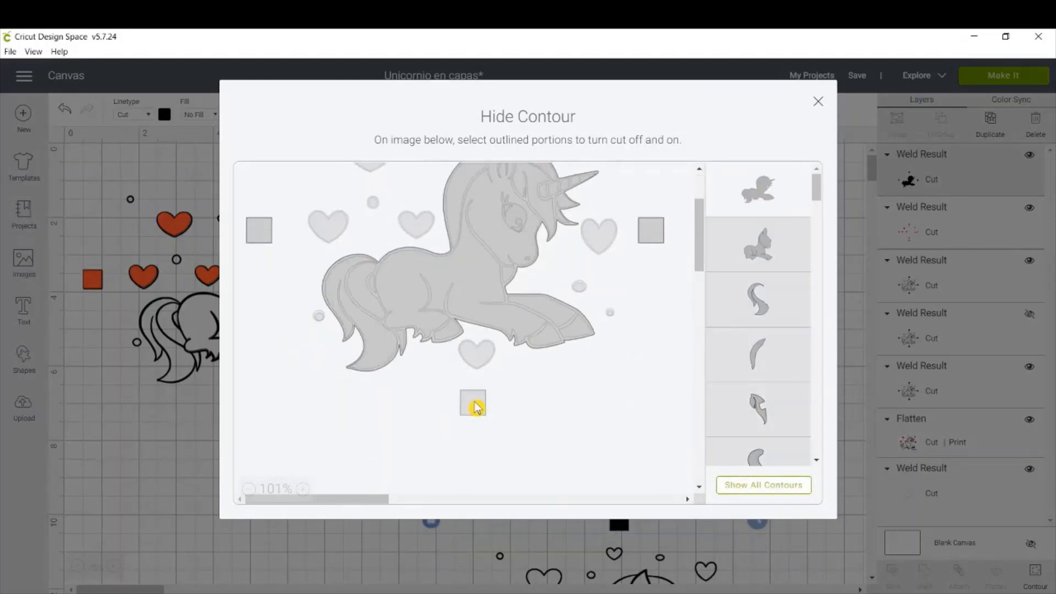
{"action": "scroll", "coordinate": [476, 407], "scroll_direction": "up", "scroll_amount": 3}
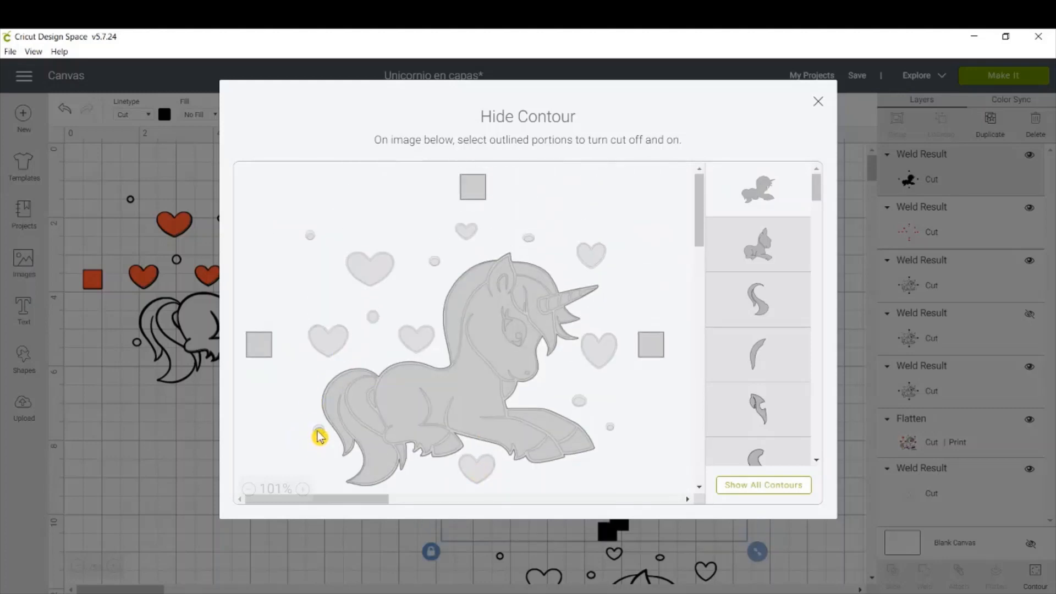
- Turn on the contours of the seven small circles around the unicorn, hide the full unicorn silhouette contour, and close Hide Contour
{"action": "left_click", "coordinate": [319, 431]}
{"action": "left_click", "coordinate": [310, 237]}
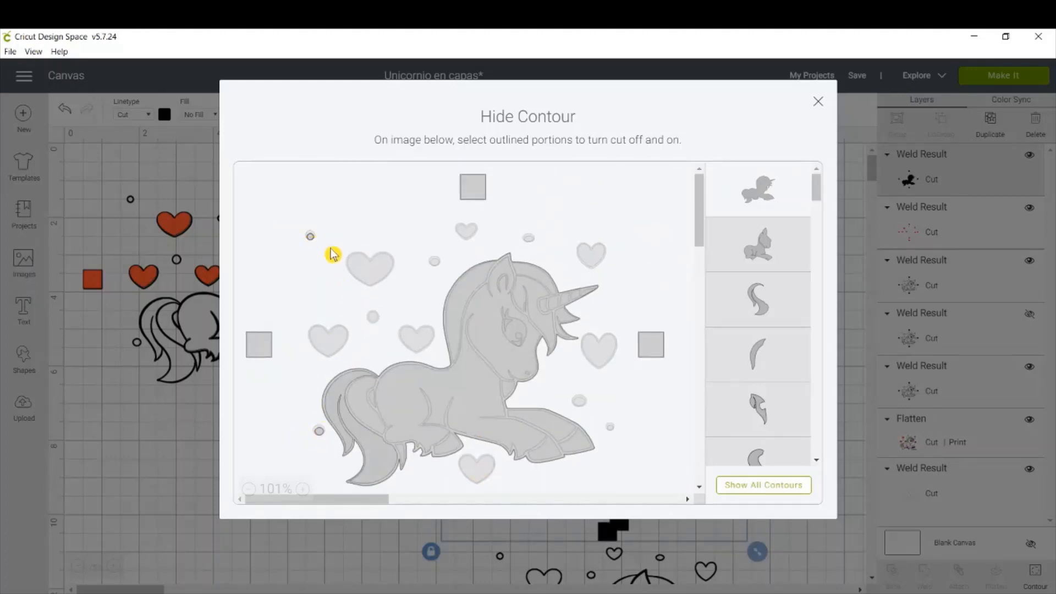
{"action": "left_click", "coordinate": [373, 318]}
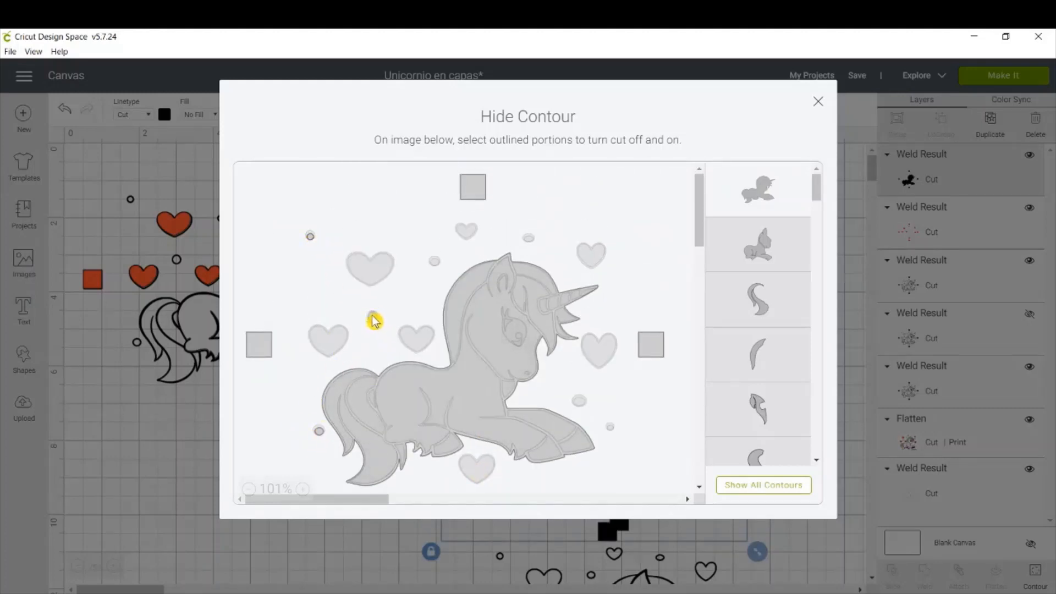
{"action": "left_click", "coordinate": [435, 263]}
{"action": "left_click", "coordinate": [579, 401]}
{"action": "scroll", "coordinate": [514, 397], "scroll_direction": "down", "scroll_amount": 2}
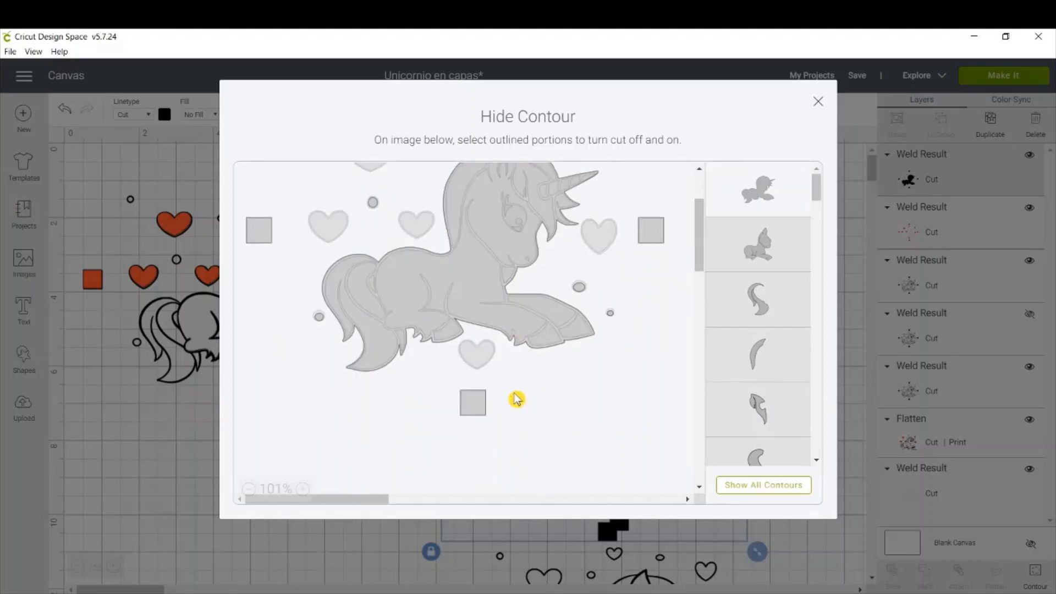
{"action": "scroll", "coordinate": [514, 399], "scroll_direction": "up", "scroll_amount": 2}
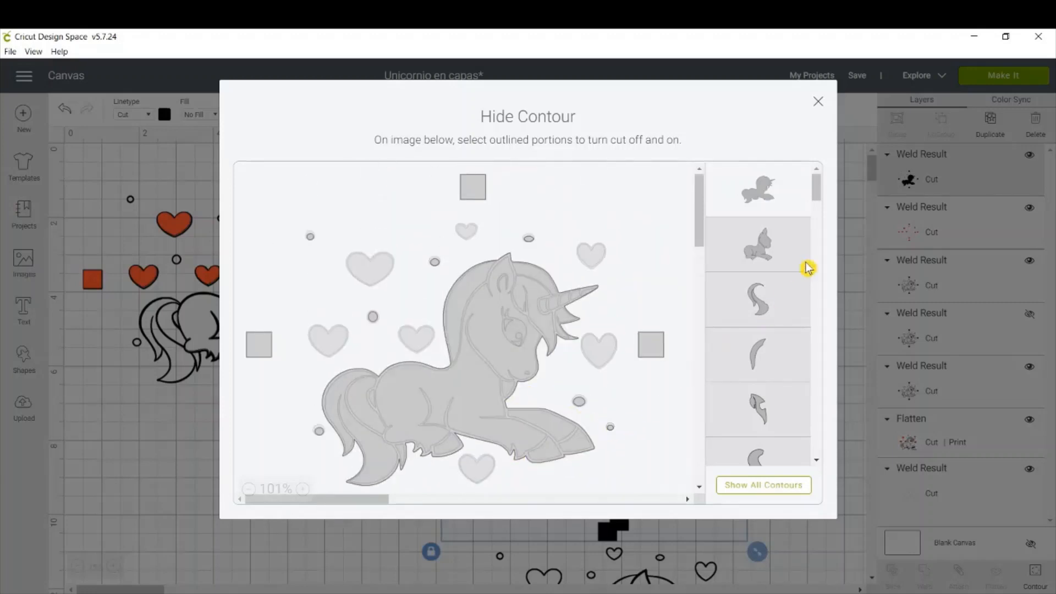
{"action": "left_click", "coordinate": [764, 205]}
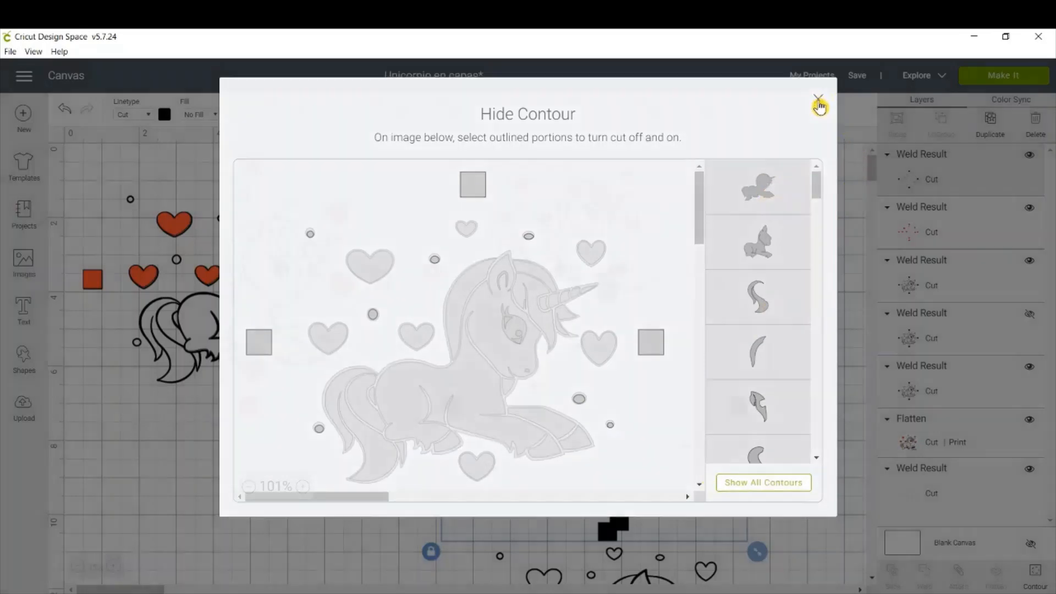
{"action": "left_click", "coordinate": [819, 104]}
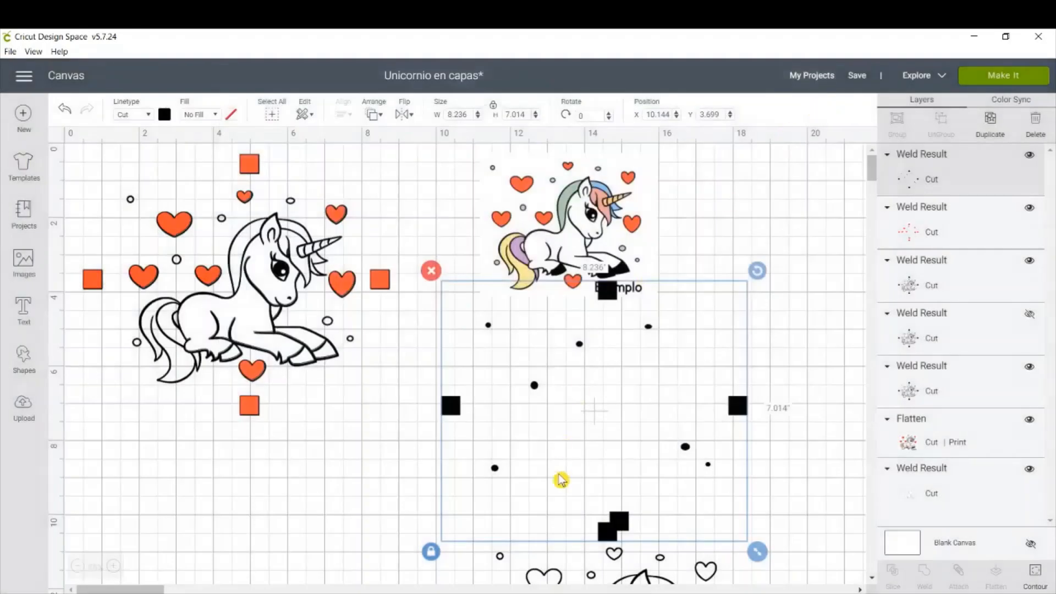
- Colour the small-circles layer light grey and place it over the unicorn drawing with the alignment squares matched
{"action": "left_click", "coordinate": [164, 114]}
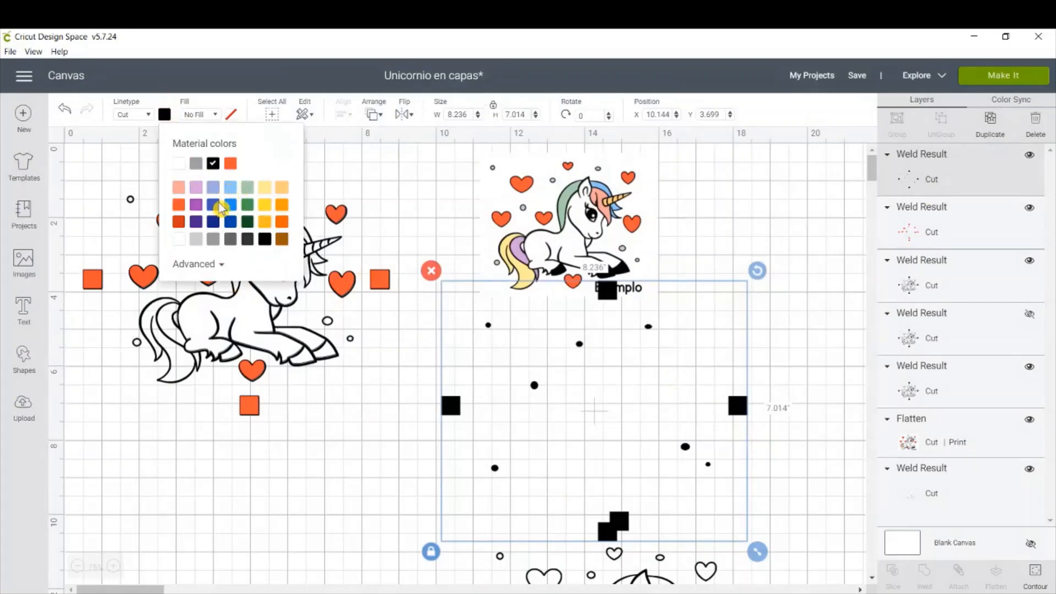
{"action": "left_click", "coordinate": [198, 242]}
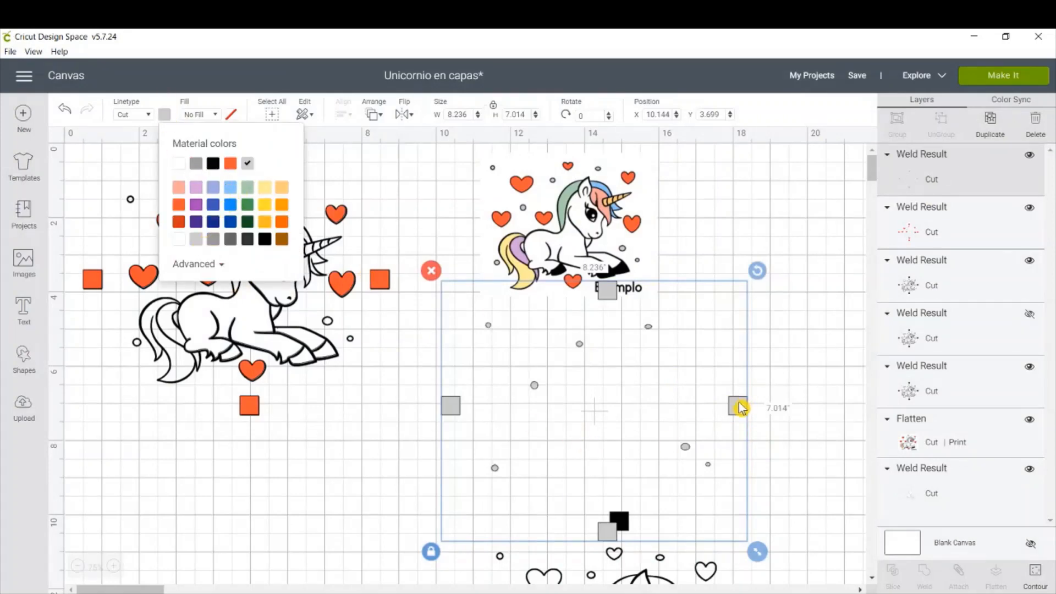
{"action": "left_click_drag", "start_coordinate": [740, 408], "coordinate": [378, 280]}
{"action": "left_click", "coordinate": [472, 405]}
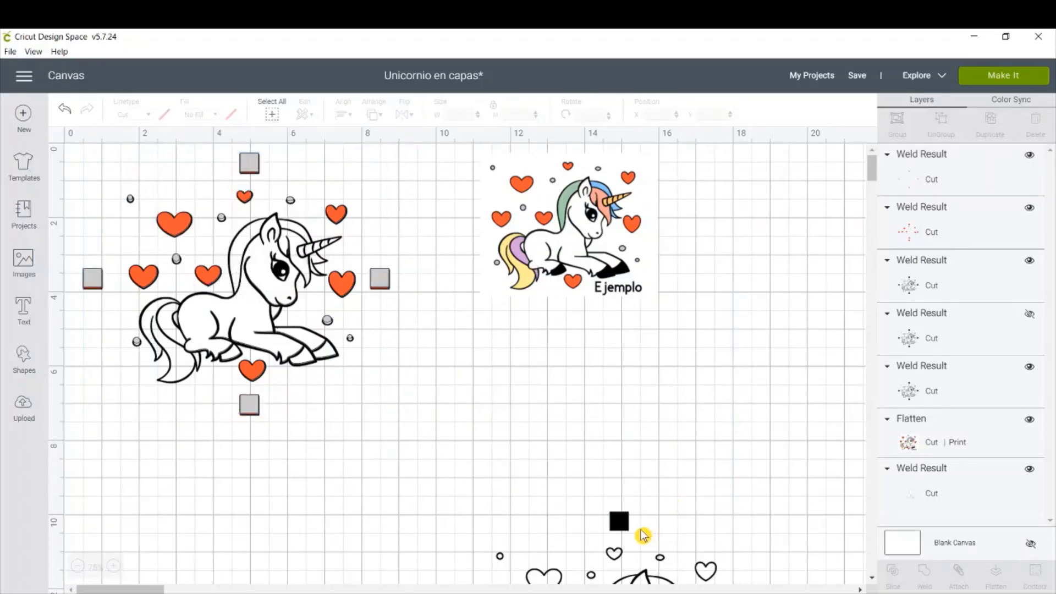
- Duplicate the lower unicorn drawing and move the copy up so it overlaps the lower part of the Ejemplo picture
{"action": "left_click", "coordinate": [632, 512]}
{"action": "left_click", "coordinate": [993, 132]}
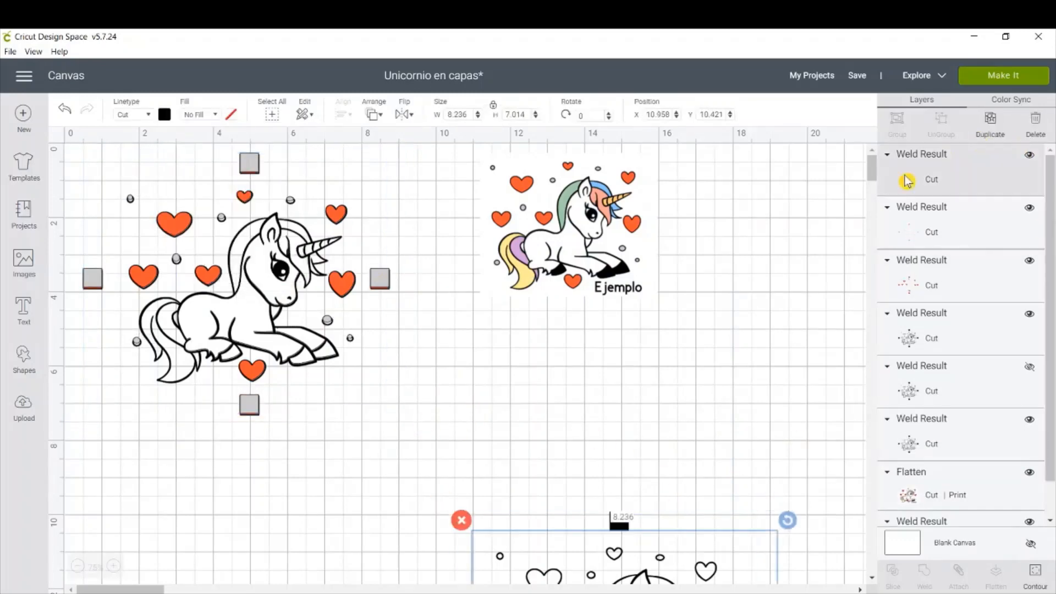
{"action": "left_click_drag", "start_coordinate": [640, 536], "coordinate": [608, 252]}
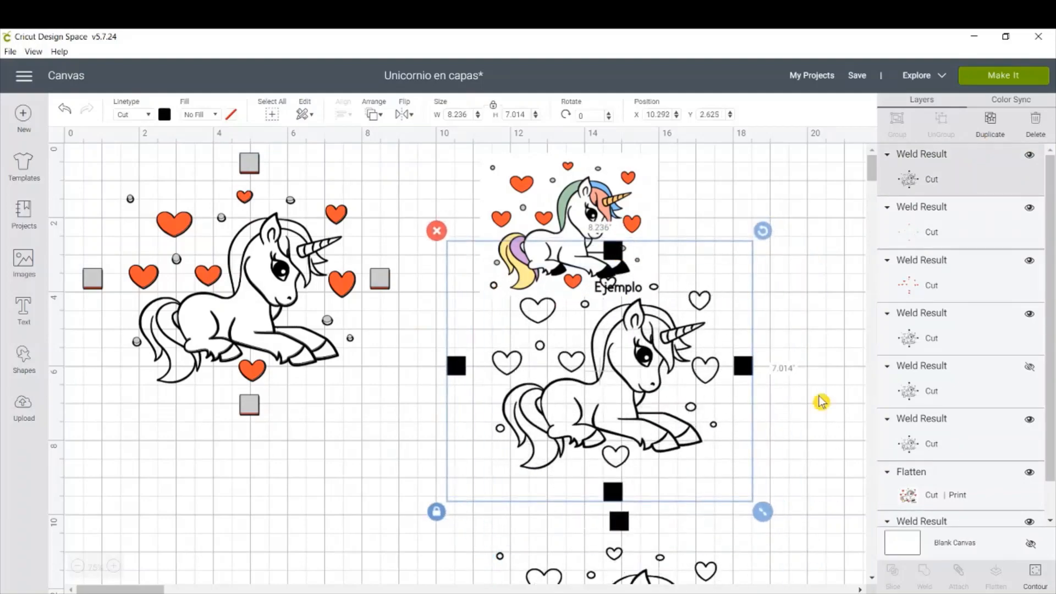
- Use Contour on the copy to hide everything except the four alignment squares and the forelock piece beside the unicorn's eye
{"action": "left_click", "coordinate": [1037, 572]}
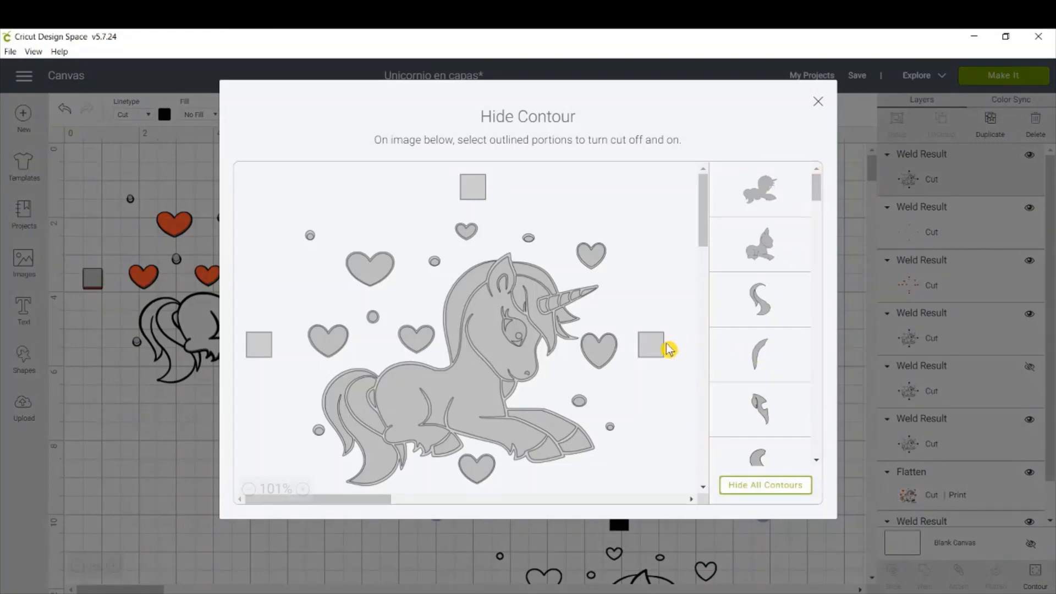
{"action": "scroll", "coordinate": [691, 388], "scroll_direction": "down", "scroll_amount": 2}
{"action": "scroll", "coordinate": [692, 388], "scroll_direction": "down", "scroll_amount": 1}
{"action": "scroll", "coordinate": [674, 410], "scroll_direction": "up", "scroll_amount": 3}
{"action": "left_click", "coordinate": [746, 492]}
{"action": "left_click", "coordinate": [472, 188]}
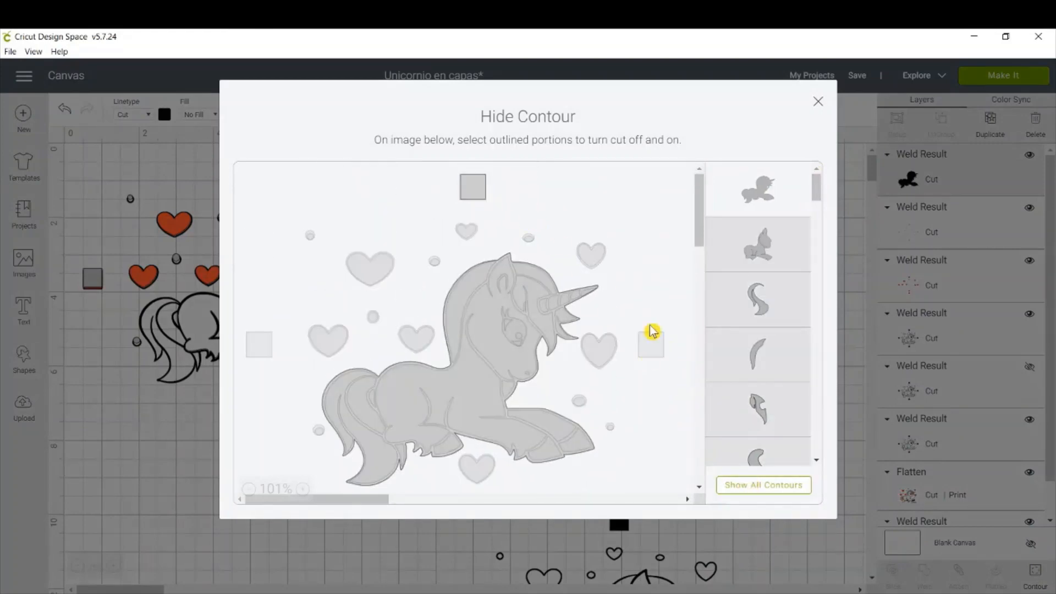
{"action": "left_click", "coordinate": [655, 353]}
{"action": "left_click", "coordinate": [254, 345]}
{"action": "scroll", "coordinate": [333, 342], "scroll_direction": "down", "scroll_amount": 3}
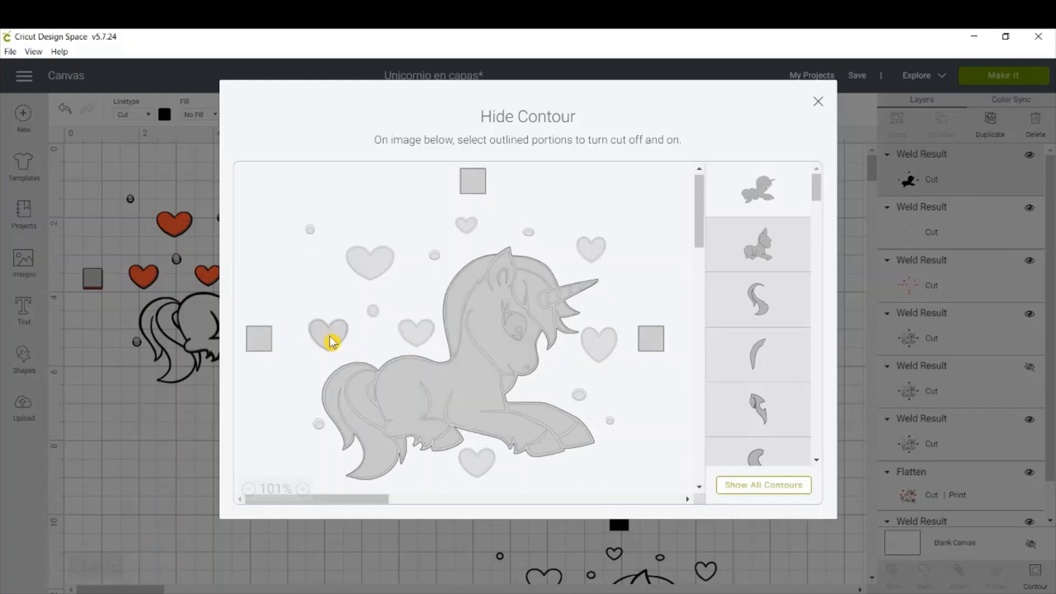
{"action": "left_click", "coordinate": [476, 401]}
{"action": "scroll", "coordinate": [566, 407], "scroll_direction": "up", "scroll_amount": 3}
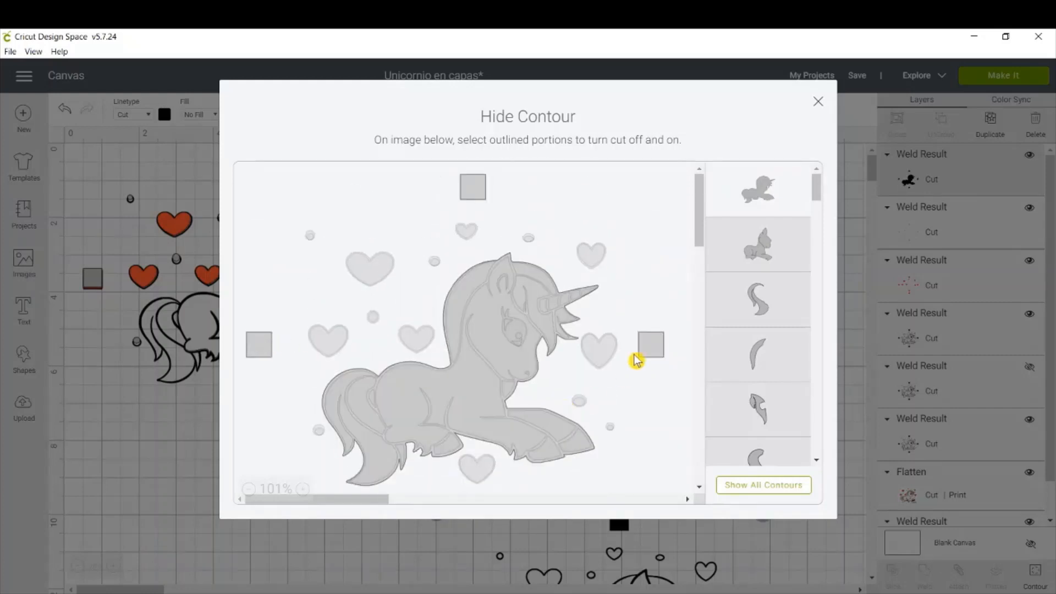
{"action": "left_click", "coordinate": [549, 333]}
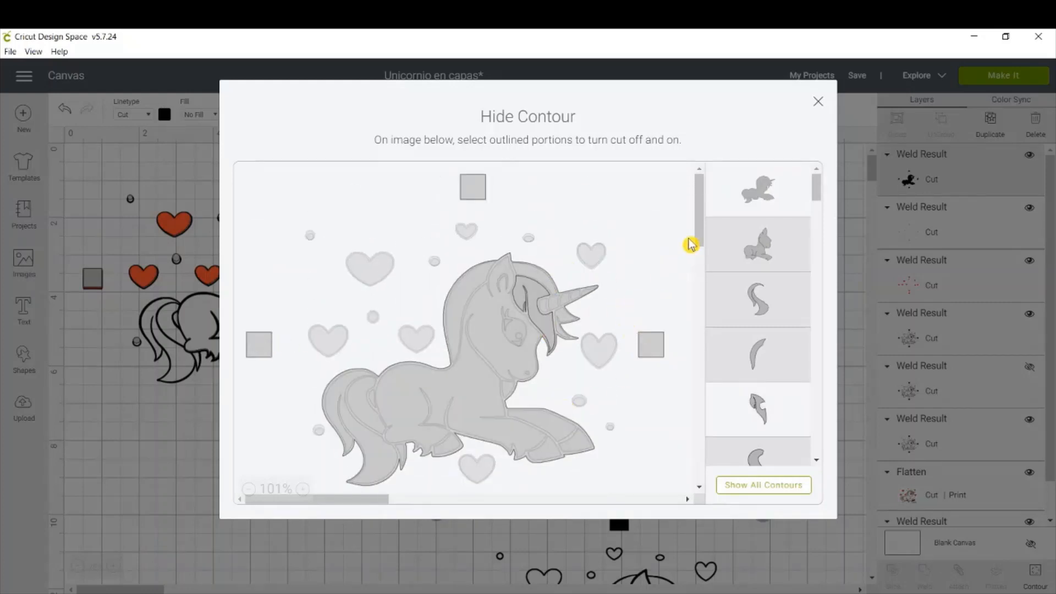
{"action": "left_click", "coordinate": [818, 104]}
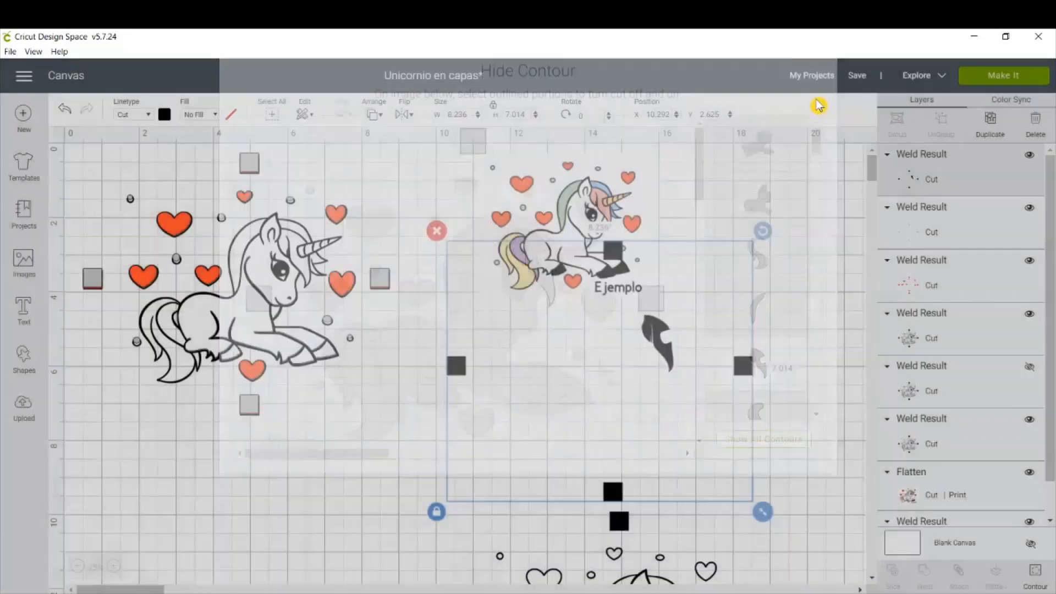
- Colour the forelock layer light salmon pink and place it over the unicorn drawing with the alignment squares matched
{"action": "left_click_drag", "start_coordinate": [669, 344], "coordinate": [484, 392]}
{"action": "left_click", "coordinate": [162, 116]}
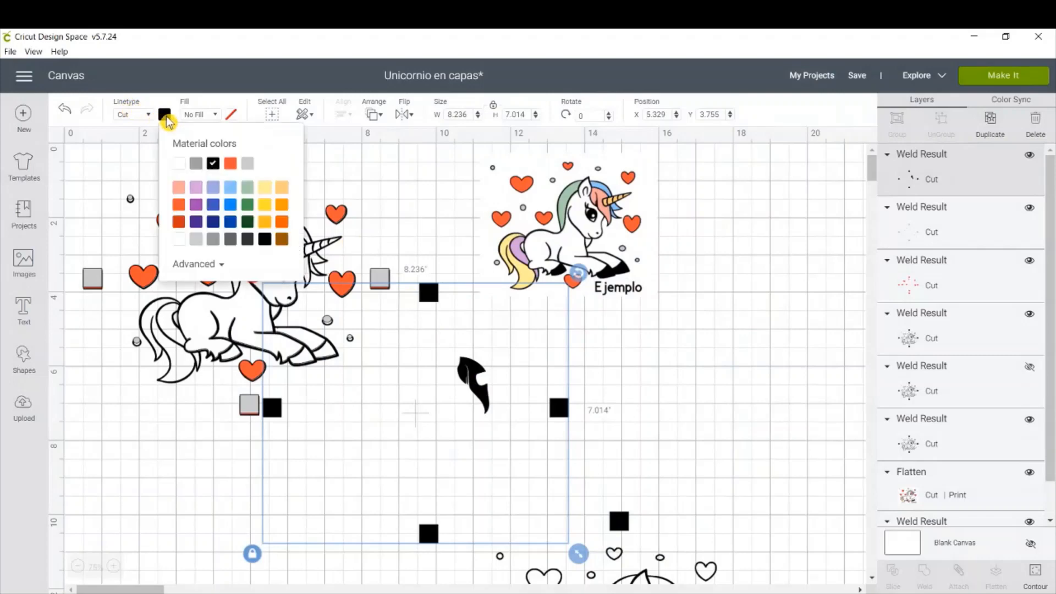
{"action": "left_click", "coordinate": [184, 191]}
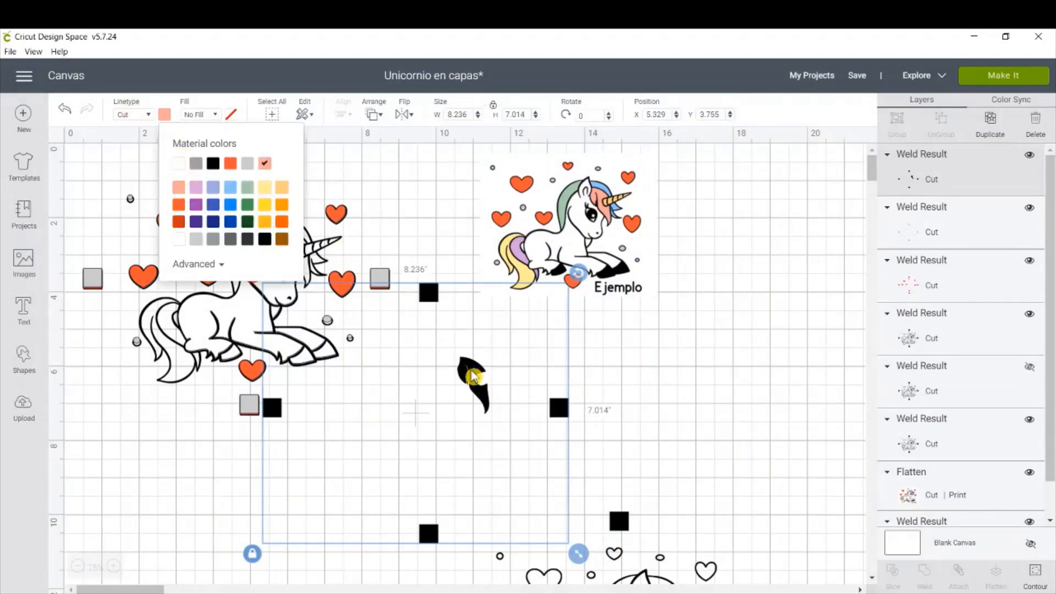
{"action": "left_click_drag", "start_coordinate": [566, 414], "coordinate": [381, 281]}
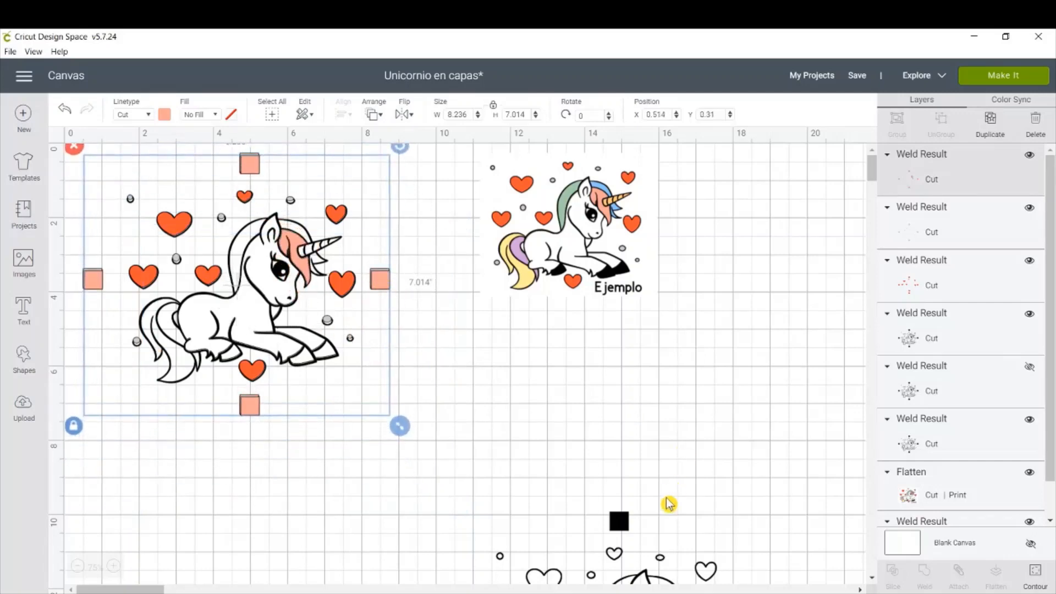
- Duplicate the lower unicorn drawing again and move the new copy up over the Ejemplo picture
{"action": "left_click", "coordinate": [619, 526]}
{"action": "left_click", "coordinate": [990, 119]}
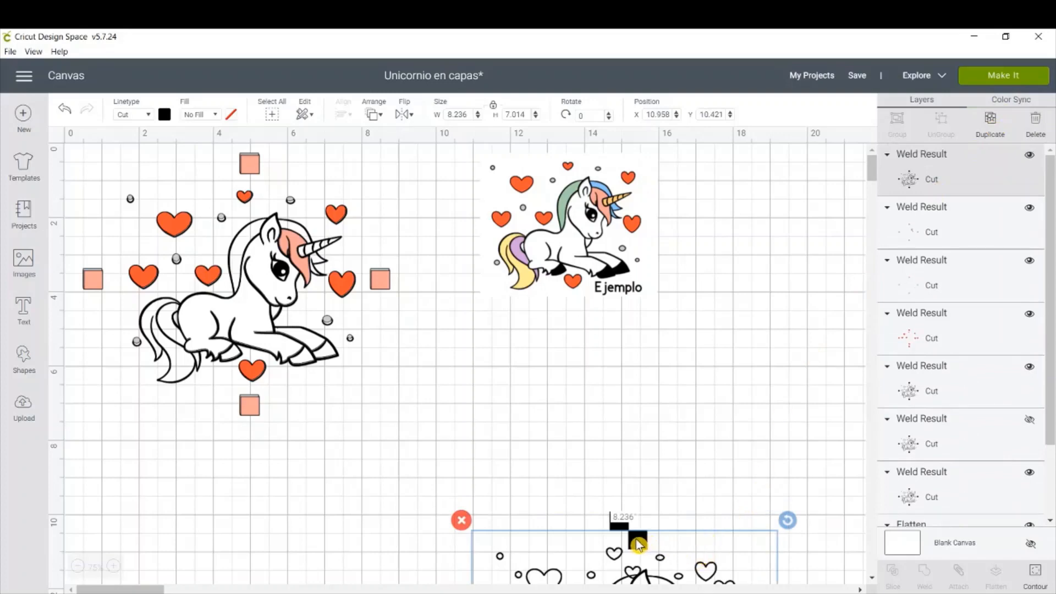
{"action": "left_click_drag", "start_coordinate": [638, 544], "coordinate": [611, 200]}
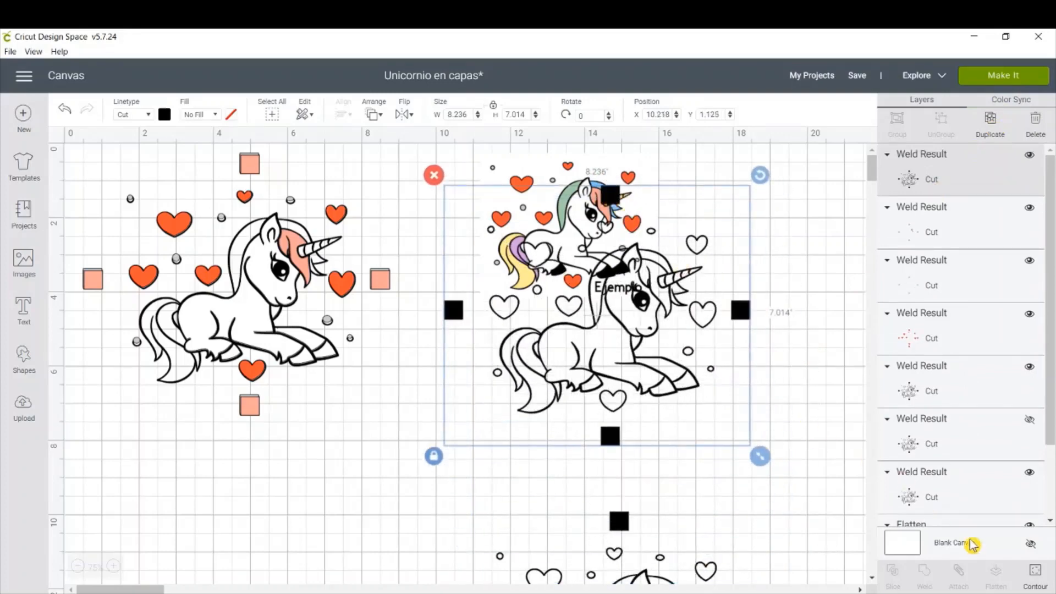
- Open Contour for the new copy, hide all contours, and turn on the four alignment squares
{"action": "left_click", "coordinate": [1034, 576]}
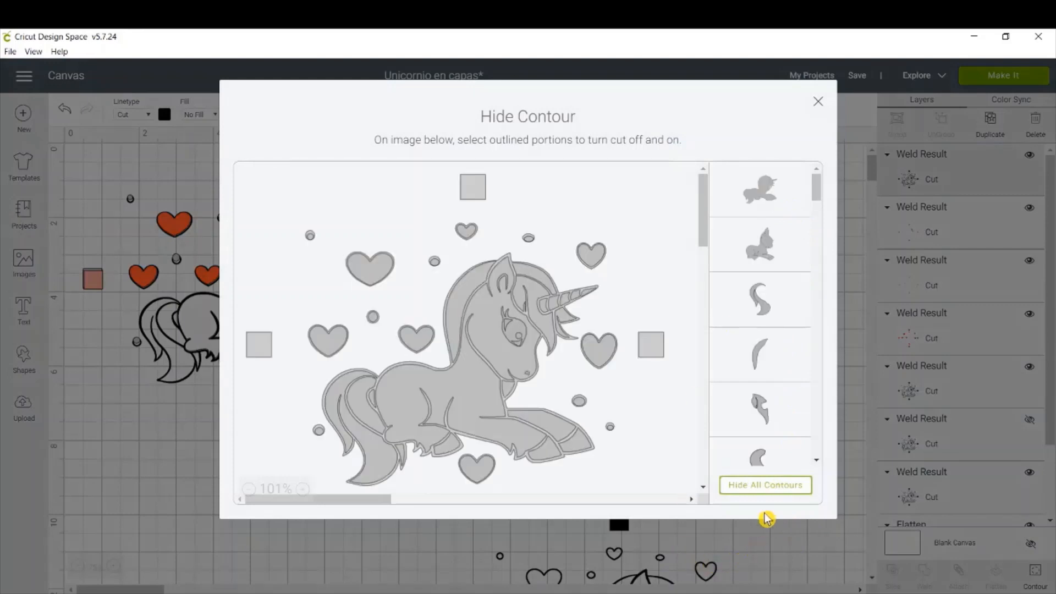
{"action": "left_click", "coordinate": [767, 489]}
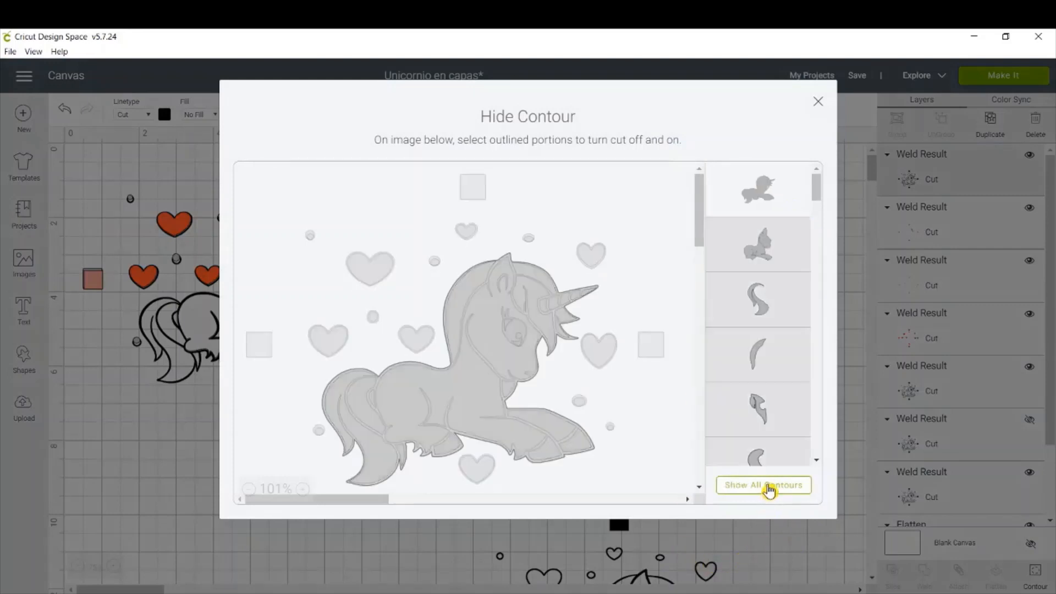
{"action": "left_click", "coordinate": [655, 353]}
{"action": "left_click", "coordinate": [478, 194]}
{"action": "left_click", "coordinate": [266, 345]}
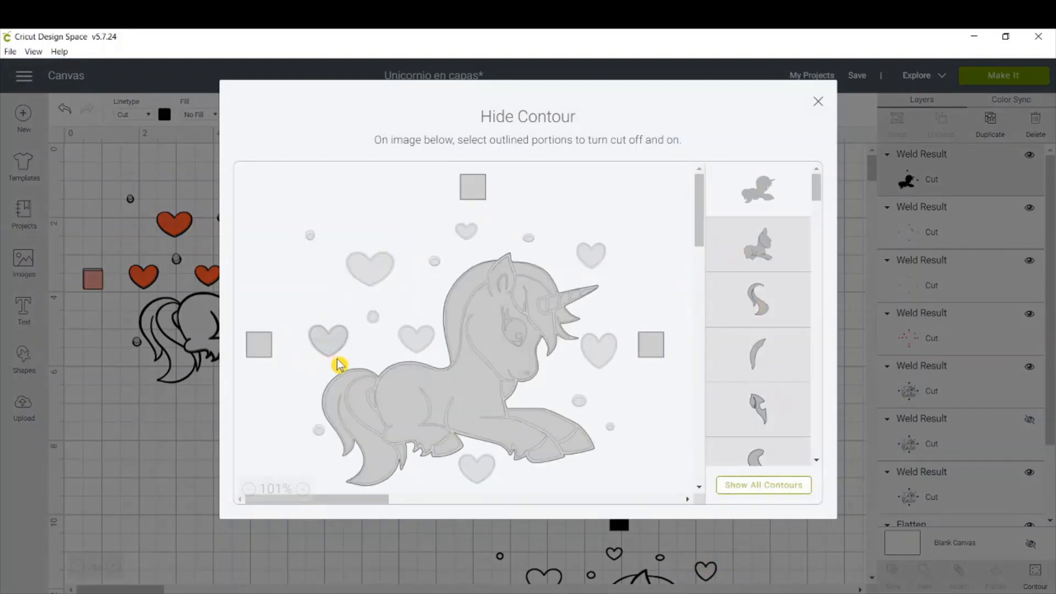
{"action": "scroll", "coordinate": [463, 388], "scroll_direction": "down", "scroll_amount": 2}
{"action": "left_click", "coordinate": [476, 393]}
{"action": "scroll", "coordinate": [659, 428], "scroll_direction": "up", "scroll_amount": 2}
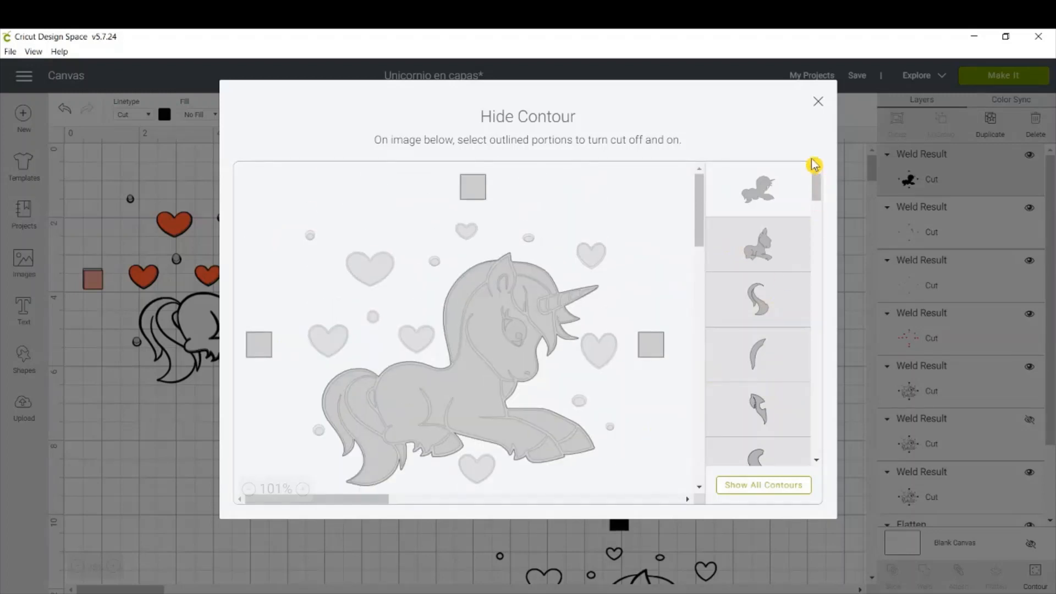
- Hide the full unicorn silhouette, turn on the mane pieces above the forehead and behind the horn, and close Hide Contour
{"action": "left_click", "coordinate": [776, 194]}
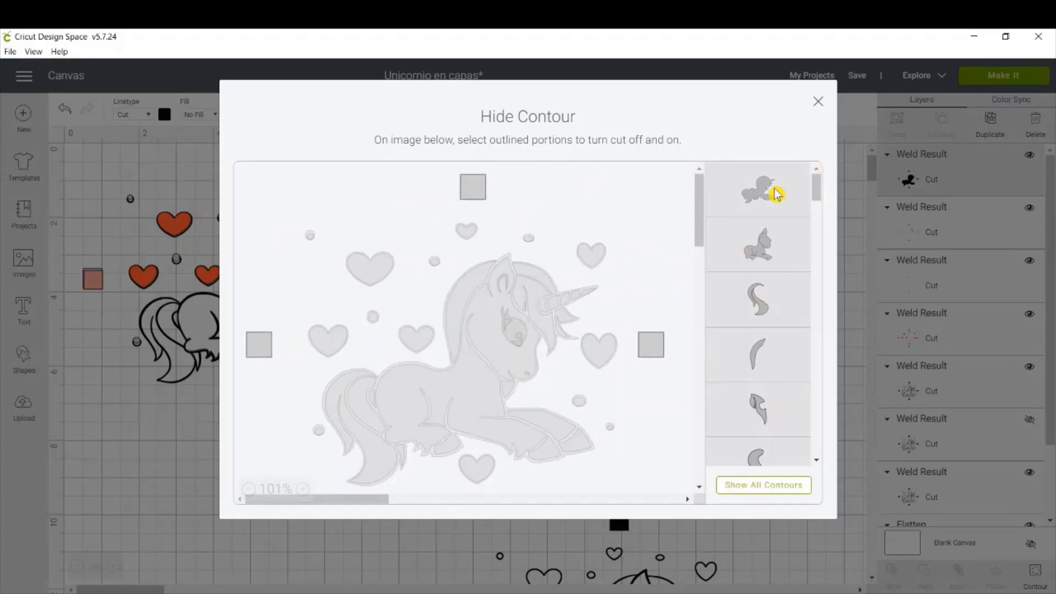
{"action": "left_click", "coordinate": [538, 274]}
{"action": "left_click", "coordinate": [569, 319]}
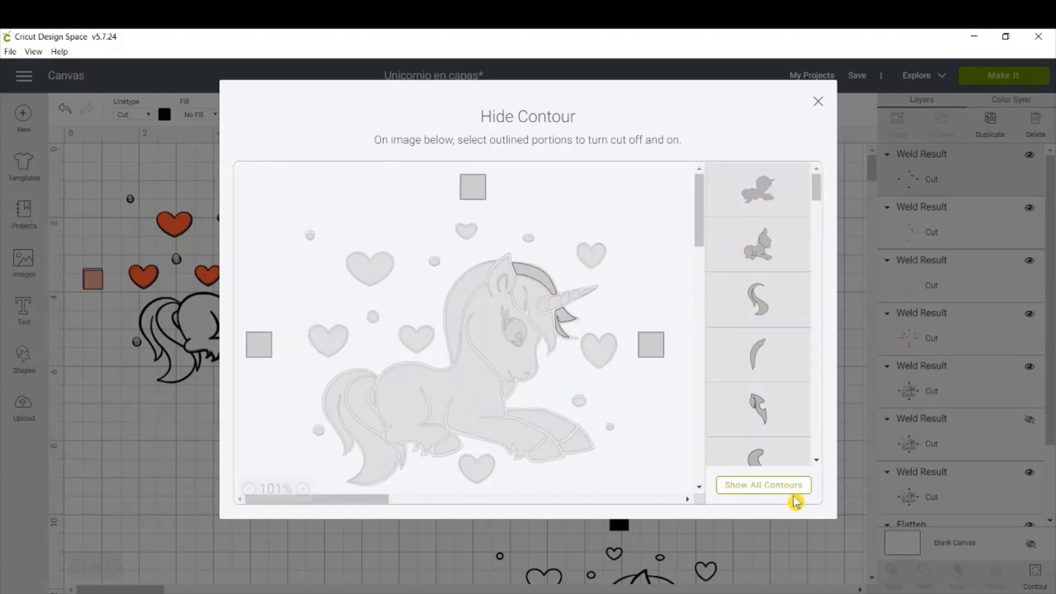
{"action": "left_click", "coordinate": [818, 105]}
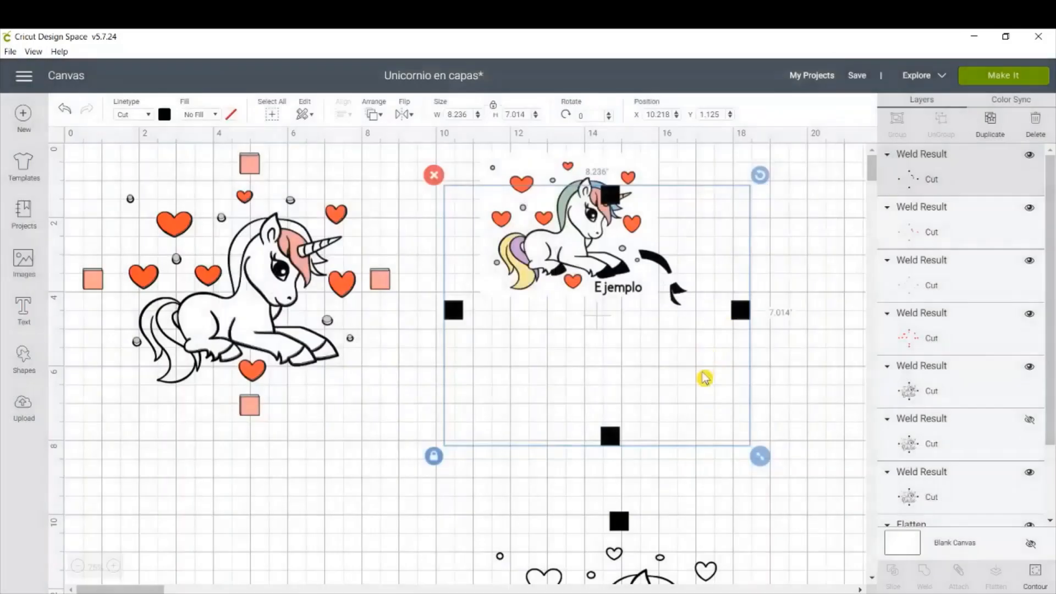
- Colour the two-piece mane layer light blue and place it over the unicorn drawing with the alignment squares matched
{"action": "left_click", "coordinate": [165, 117]}
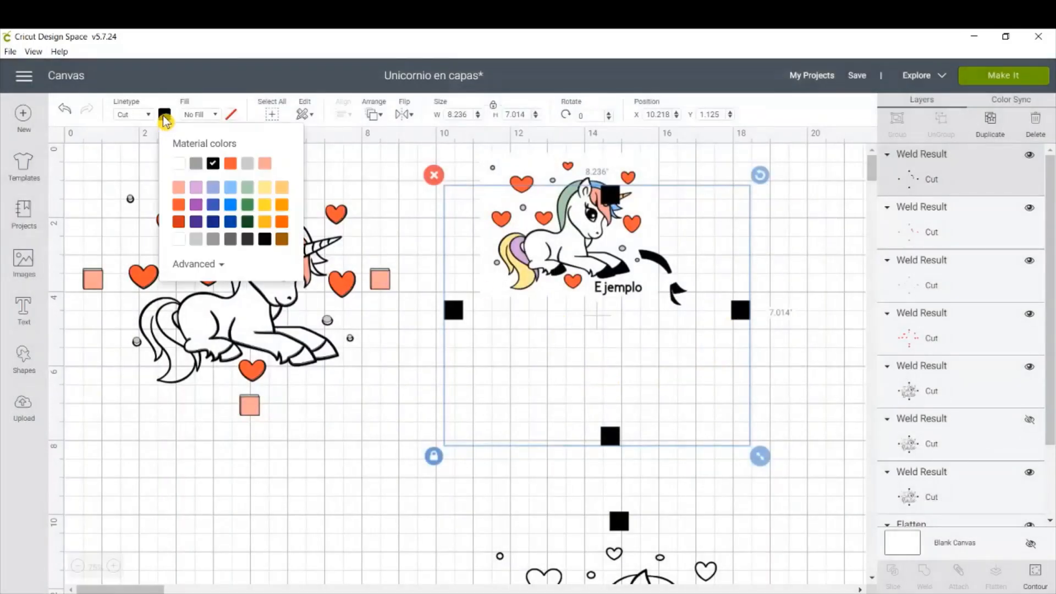
{"action": "left_click", "coordinate": [230, 190]}
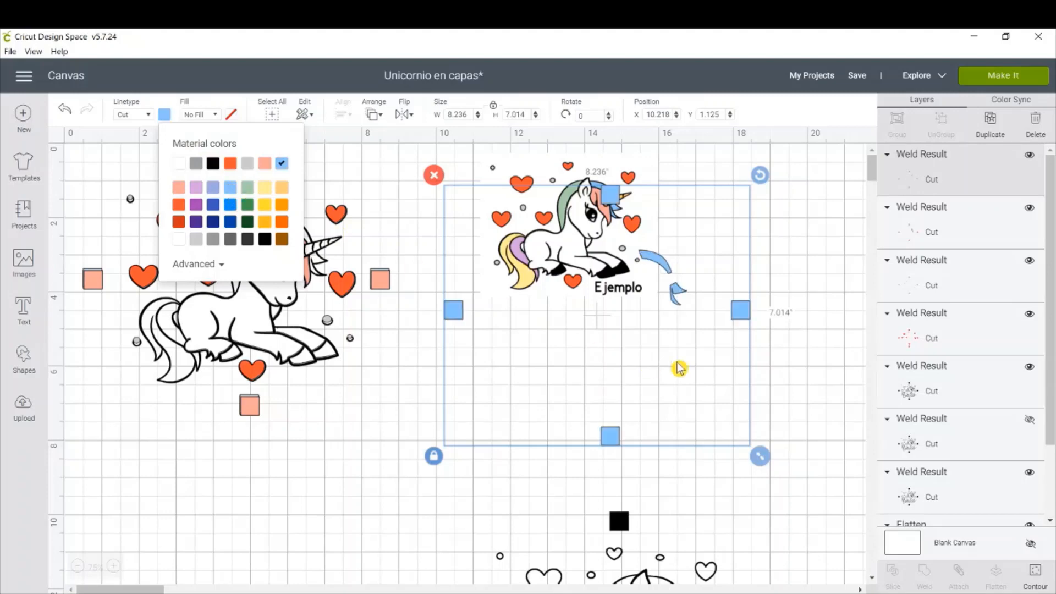
{"action": "left_click_drag", "start_coordinate": [746, 315], "coordinate": [380, 281]}
{"action": "left_click", "coordinate": [729, 382]}
- Make another duplicate of the lower unicorn drawing and move it up to just below the Ejemplo picture
{"action": "left_click", "coordinate": [620, 524]}
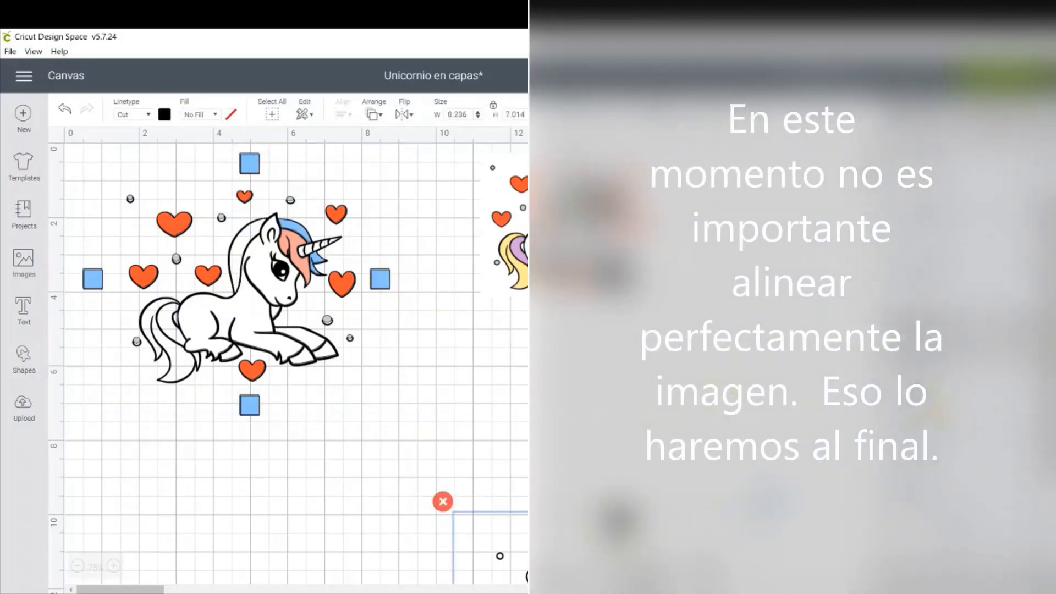
{"action": "key", "text": "ctrl+d"}
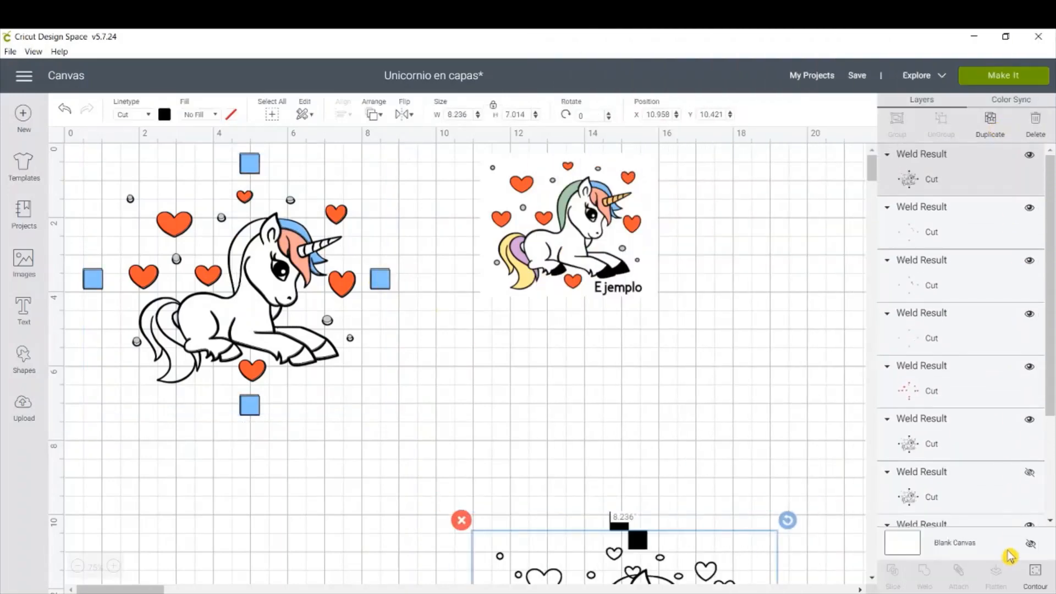
{"action": "left_click_drag", "start_coordinate": [635, 543], "coordinate": [644, 335]}
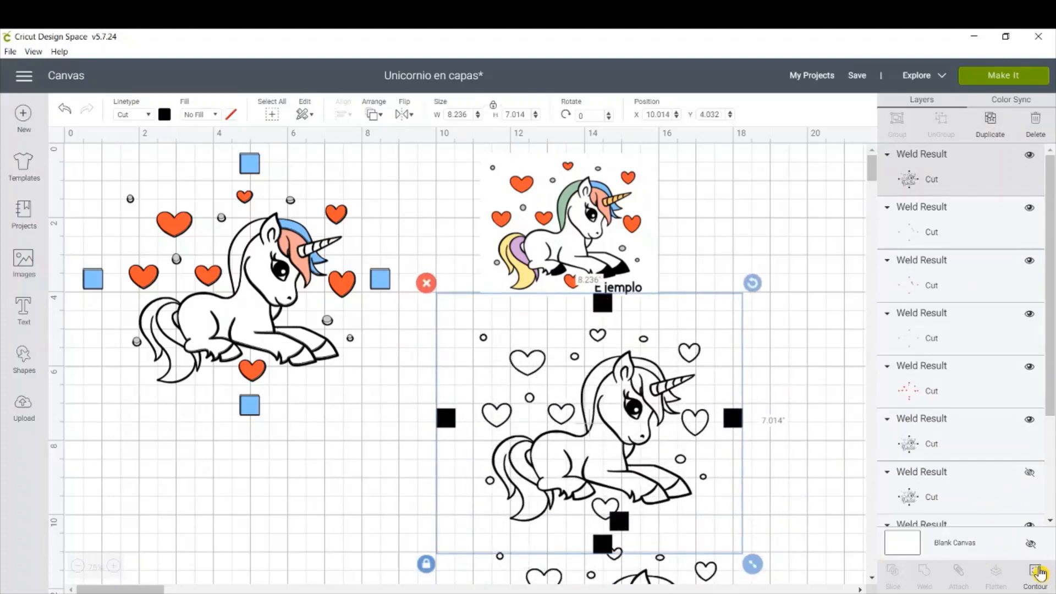
- Open Contour for this latest copy, hide all contours, and turn on only the four alignment squares
{"action": "left_click", "coordinate": [1038, 572]}
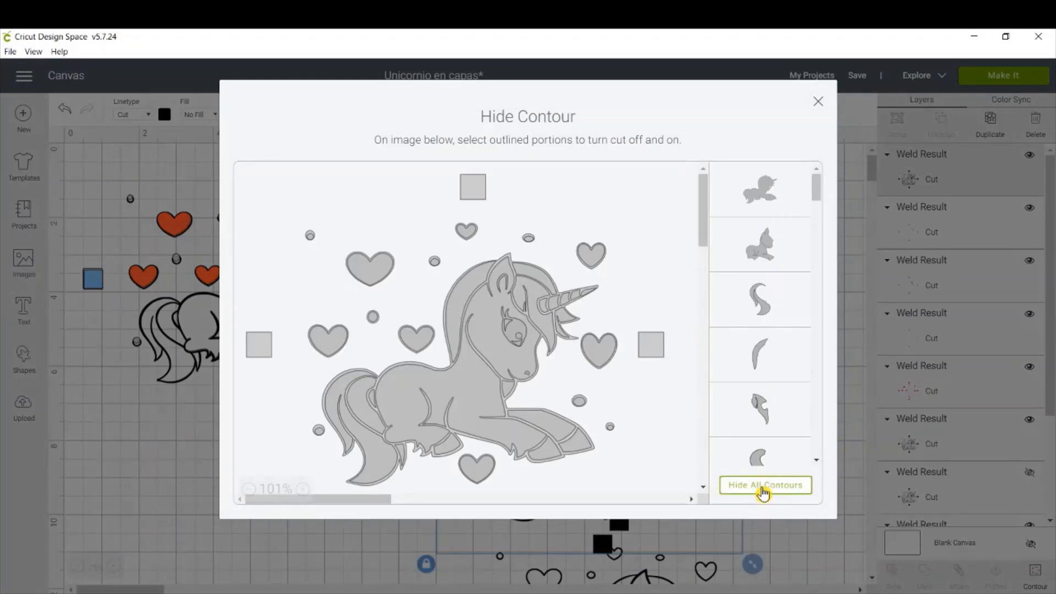
{"action": "left_click", "coordinate": [763, 486]}
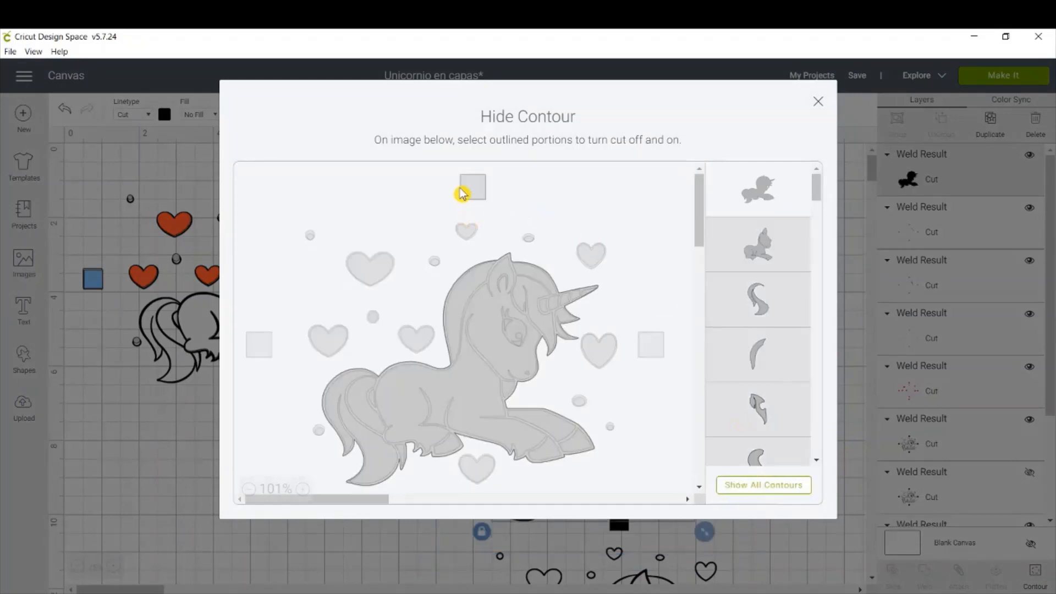
{"action": "left_click", "coordinate": [259, 345]}
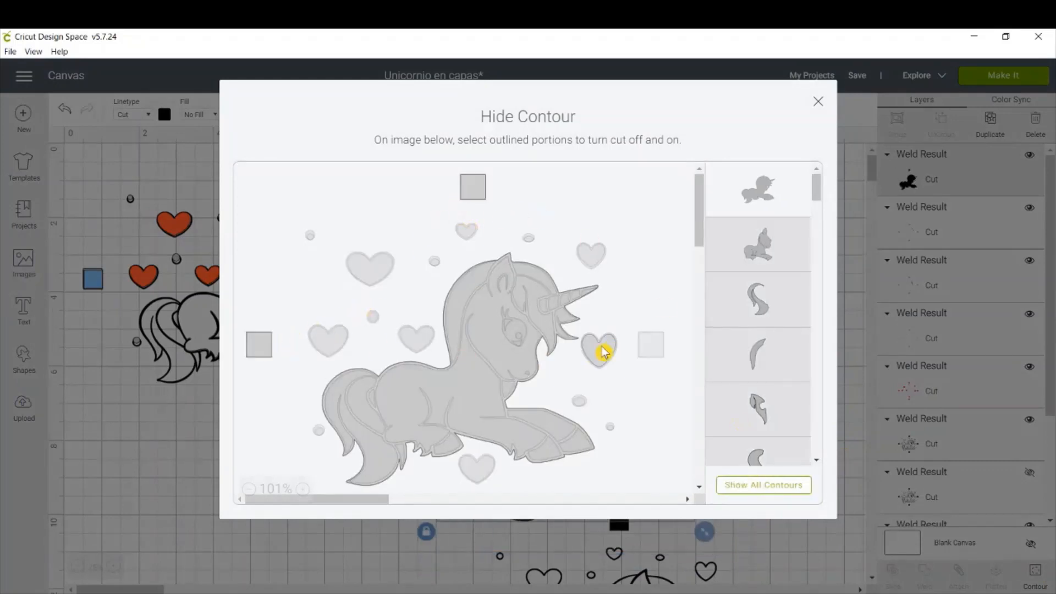
{"action": "left_click", "coordinate": [651, 345]}
{"action": "scroll", "coordinate": [495, 385], "scroll_direction": "down", "scroll_amount": 2}
{"action": "left_click", "coordinate": [472, 410]}
{"action": "scroll", "coordinate": [627, 410], "scroll_direction": "up", "scroll_amount": 2}
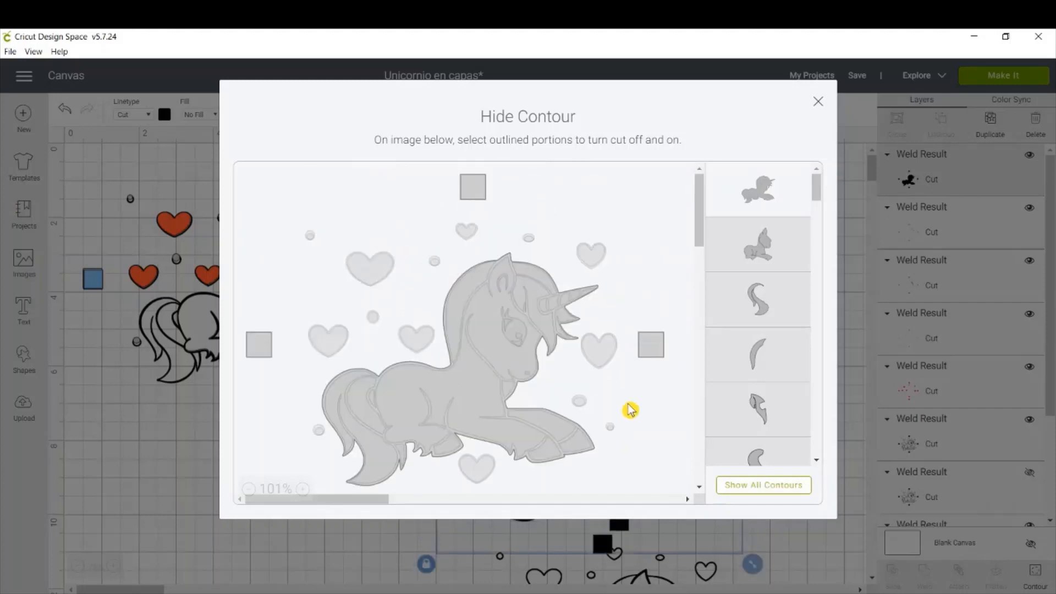
- Hide the full unicorn silhouette, turn on the mane piece along the back of the neck, and close Hide Contour
{"action": "left_click", "coordinate": [772, 191]}
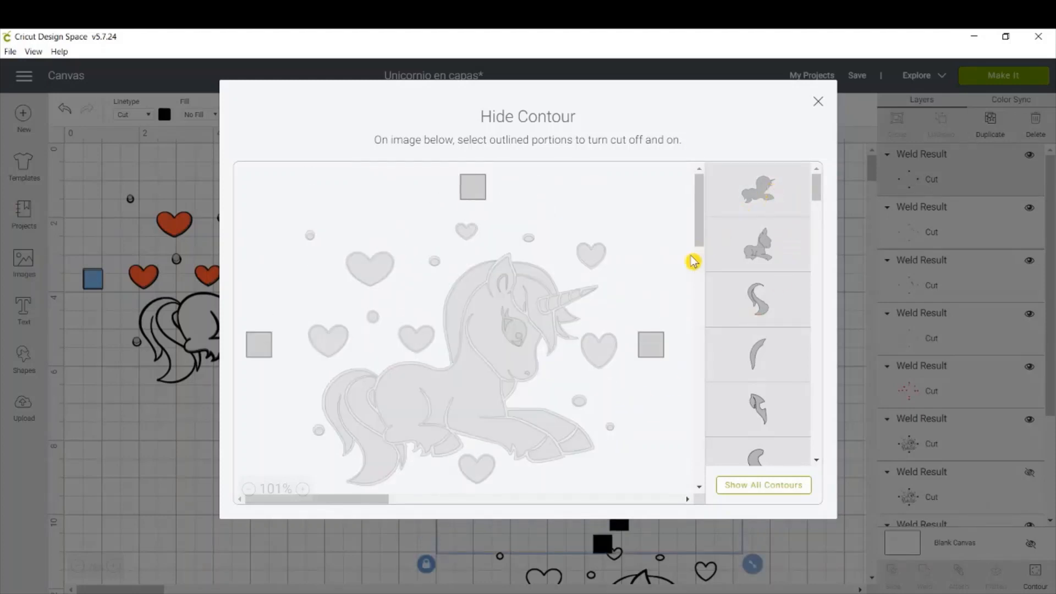
{"action": "left_click", "coordinate": [467, 290]}
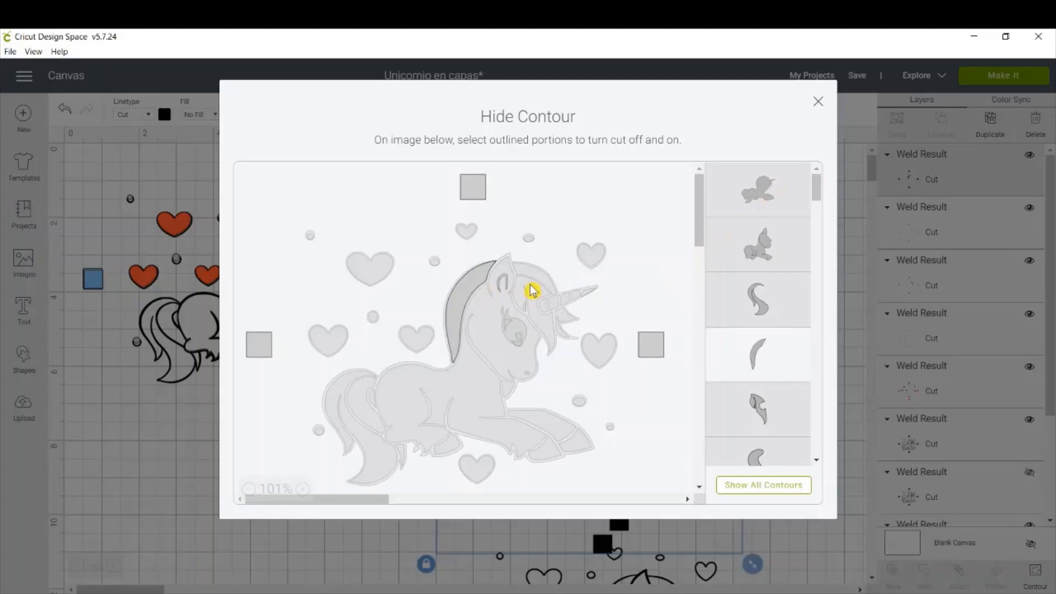
{"action": "left_click", "coordinate": [819, 104]}
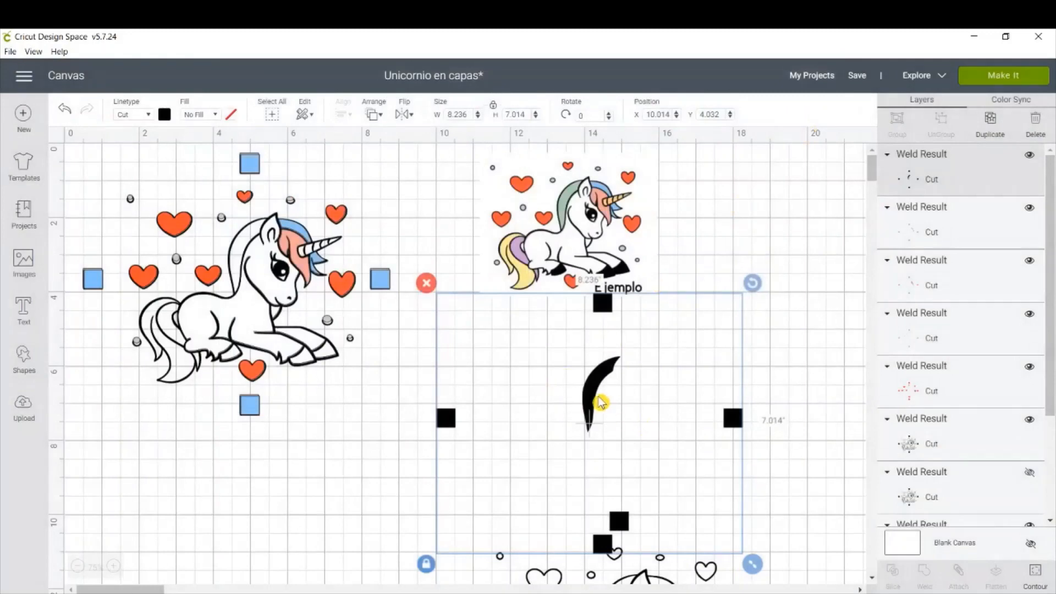
- Colour the back-of-neck mane layer light green and place it over the unicorn drawing with the alignment squares matched
{"action": "left_click", "coordinate": [164, 114]}
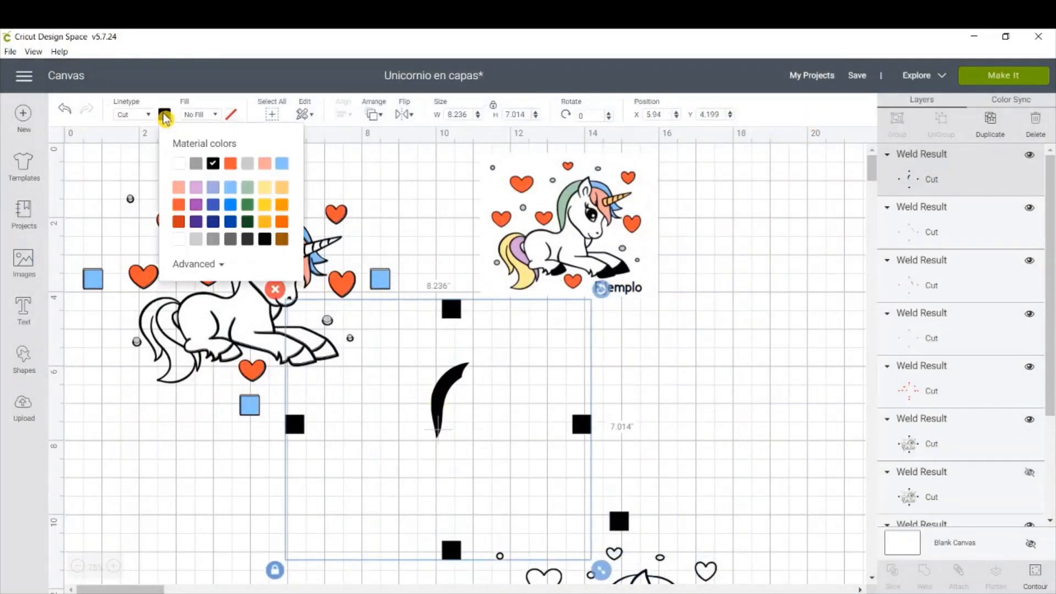
{"action": "left_click", "coordinate": [245, 188]}
{"action": "left_click", "coordinate": [493, 384]}
{"action": "left_click_drag", "start_coordinate": [448, 385], "coordinate": [246, 241]}
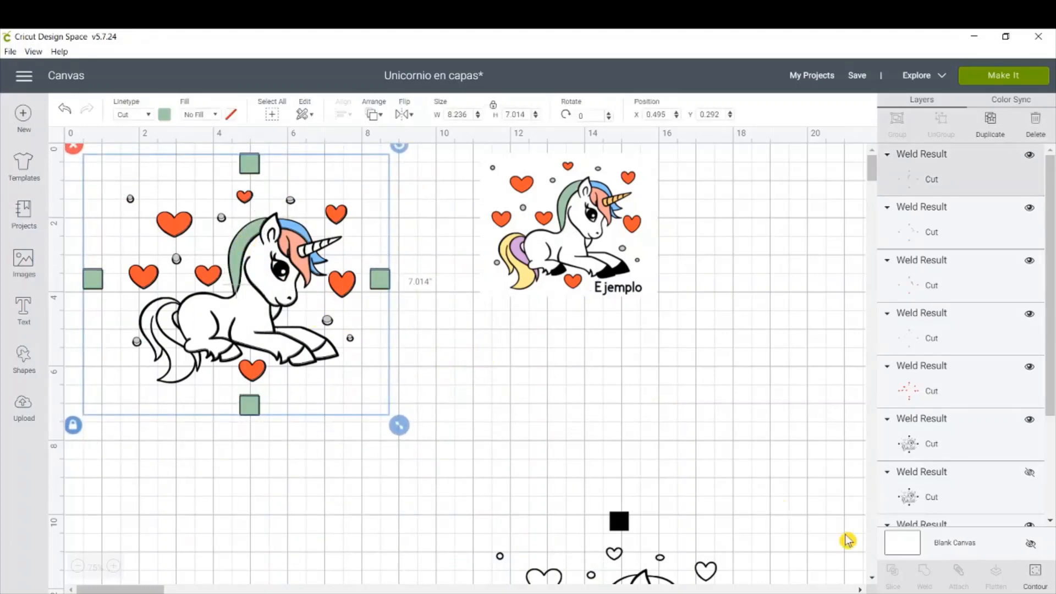
- Duplicate the lower unicorn drawing and move the copy up to just below the Ejemplo picture
{"action": "left_click", "coordinate": [620, 521]}
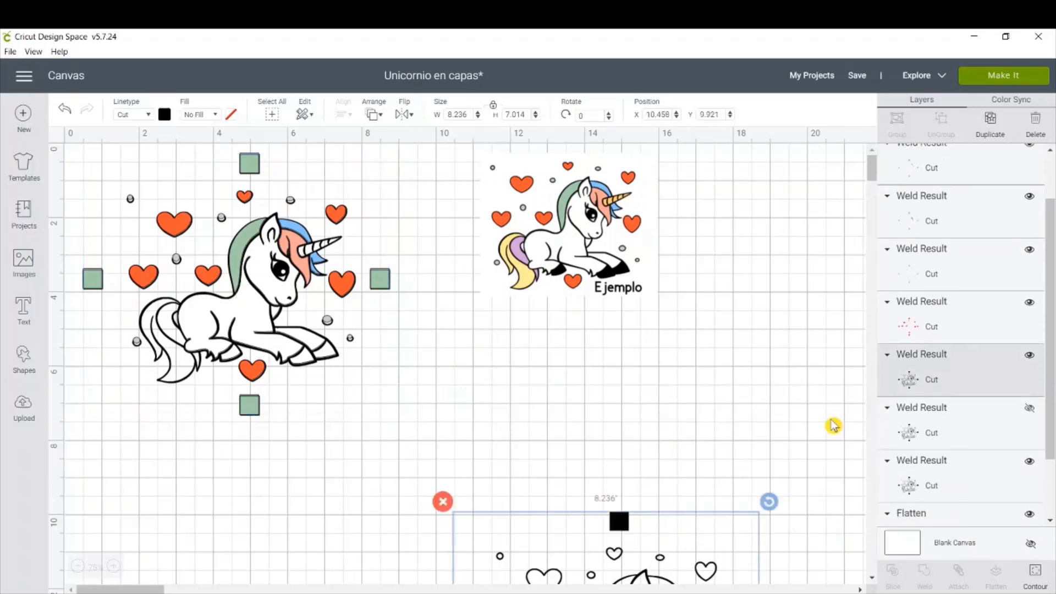
{"action": "left_click", "coordinate": [991, 122]}
{"action": "left_click_drag", "start_coordinate": [663, 531], "coordinate": [656, 262]}
- Open Contour for the new copy, hide all contours, and turn on the four alignment squares
{"action": "left_click", "coordinate": [1036, 575]}
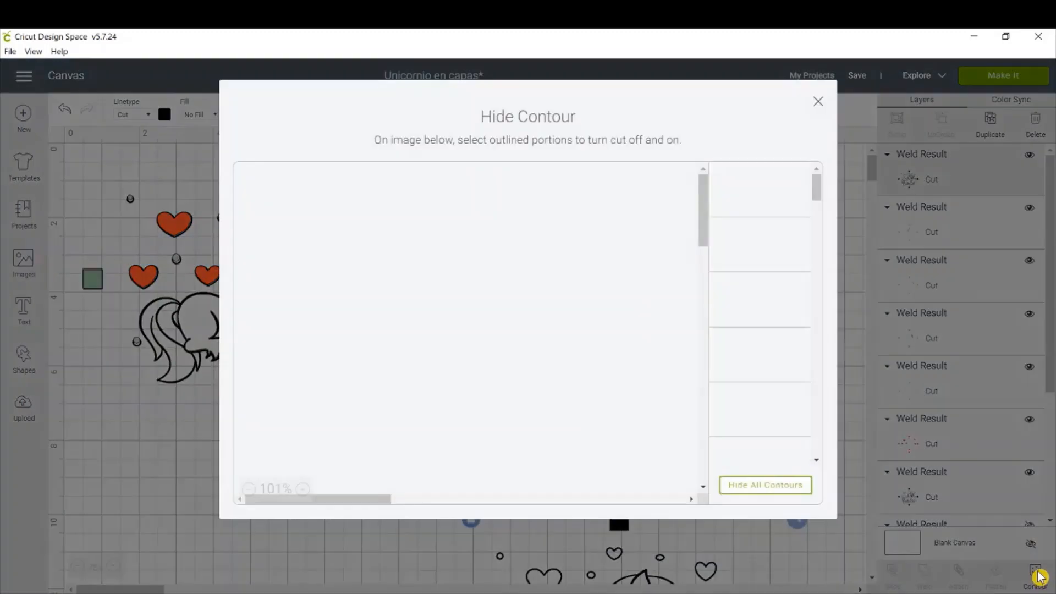
{"action": "left_click", "coordinate": [730, 488]}
{"action": "left_click", "coordinate": [649, 344]}
{"action": "left_click", "coordinate": [463, 198]}
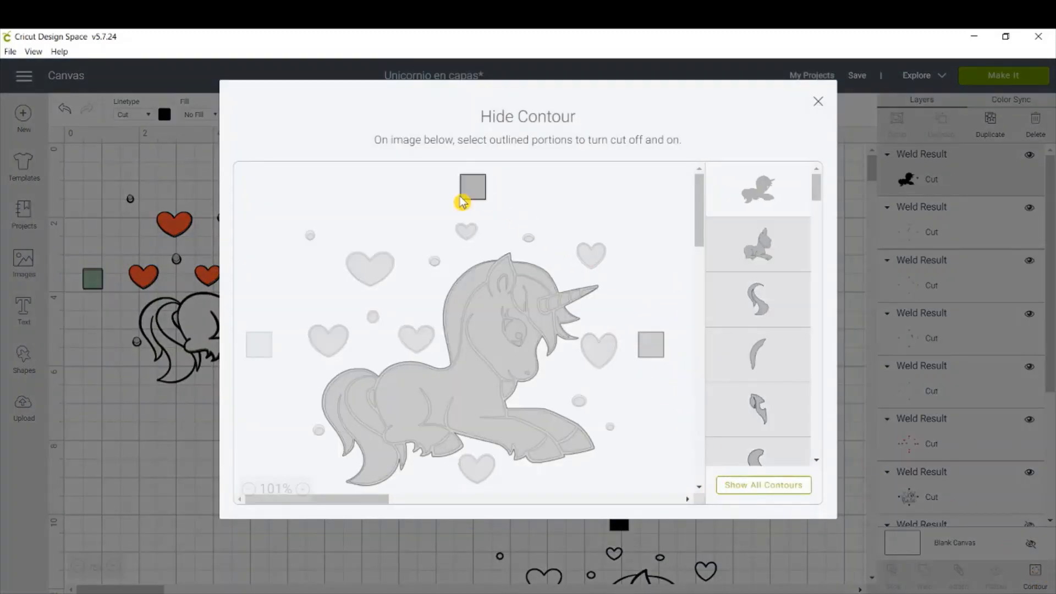
{"action": "left_click", "coordinate": [259, 345]}
{"action": "scroll", "coordinate": [310, 359], "scroll_direction": "down", "scroll_amount": 4}
{"action": "left_click", "coordinate": [474, 405]}
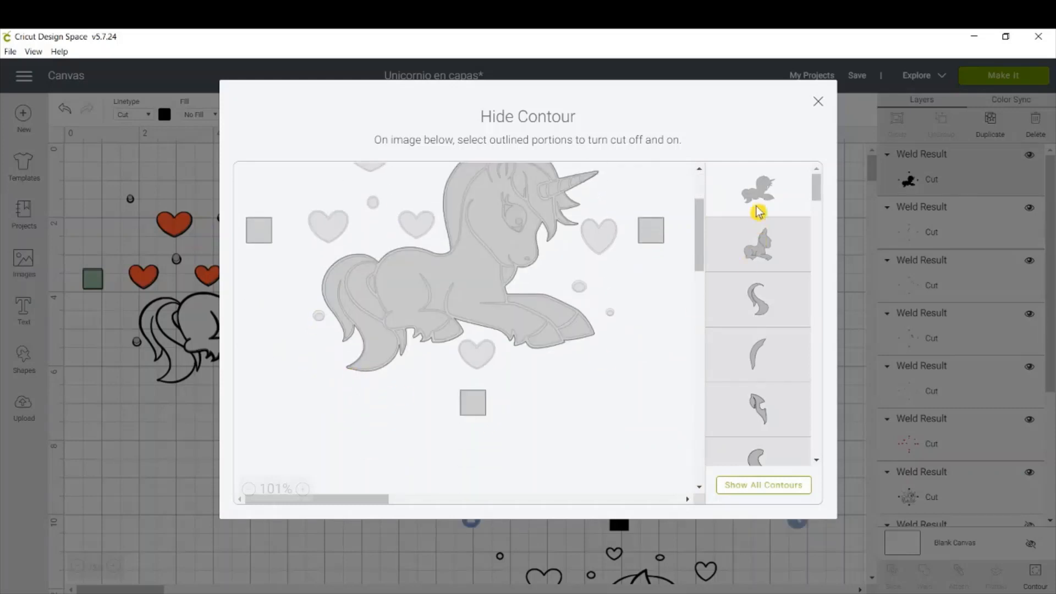
- Hide the full unicorn silhouette, turn on the large outer tail piece, and close Hide Contour
{"action": "scroll", "coordinate": [669, 312], "scroll_direction": "up", "scroll_amount": 4}
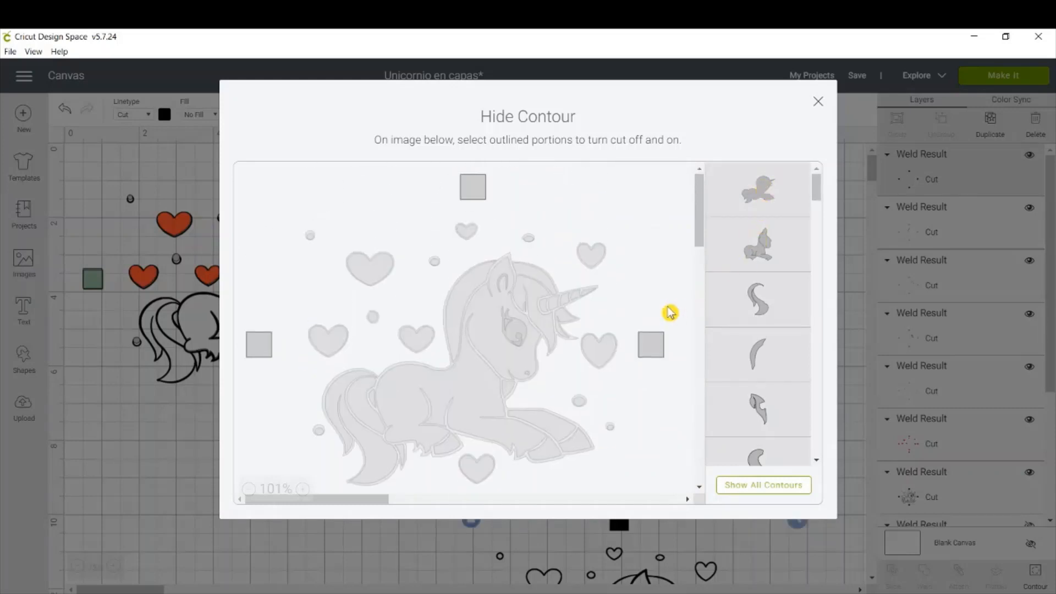
{"action": "left_click", "coordinate": [379, 468]}
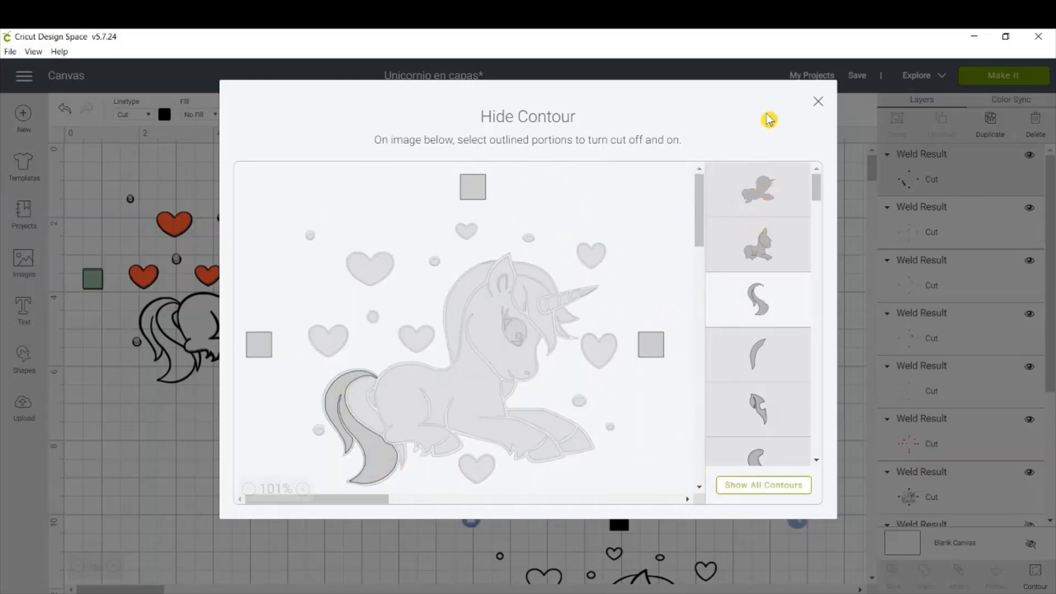
{"action": "left_click", "coordinate": [819, 105]}
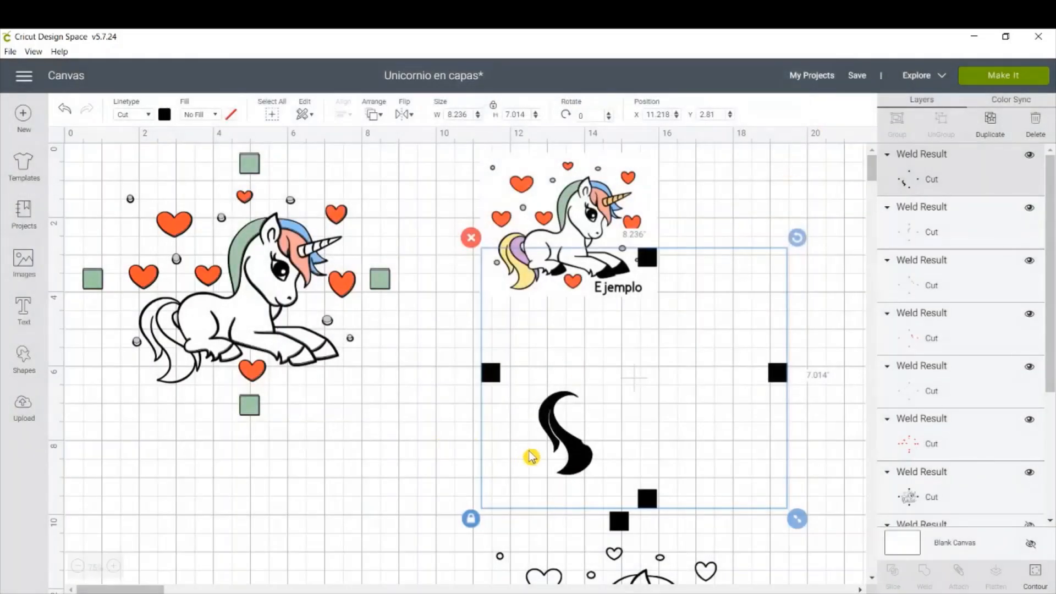
- Colour the outer tail layer light yellow and place it over the unicorn drawing with the alignment squares matched
{"action": "left_click_drag", "start_coordinate": [556, 440], "coordinate": [352, 443]}
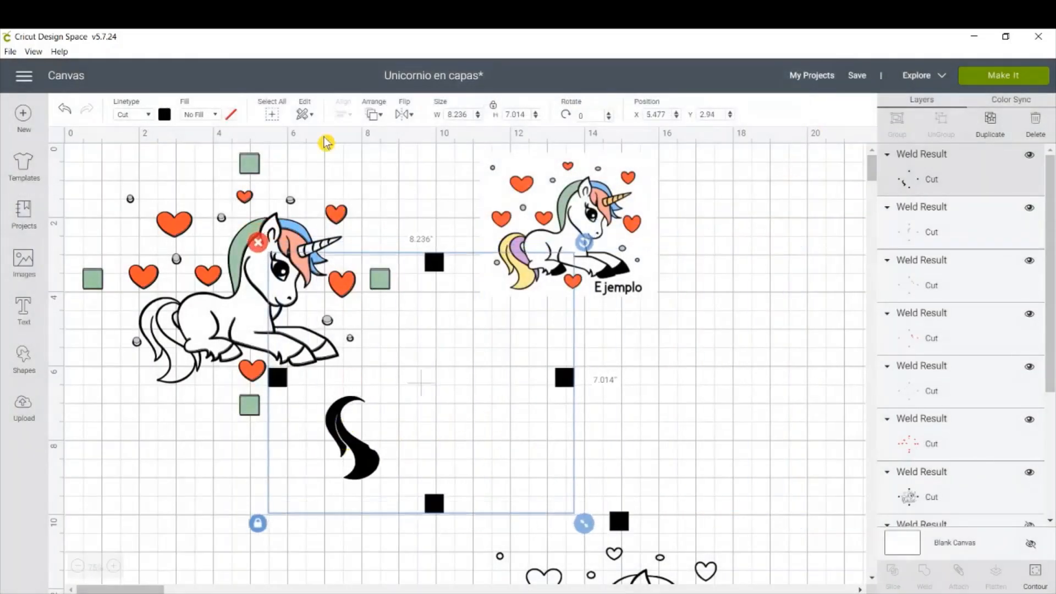
{"action": "left_click", "coordinate": [164, 114]}
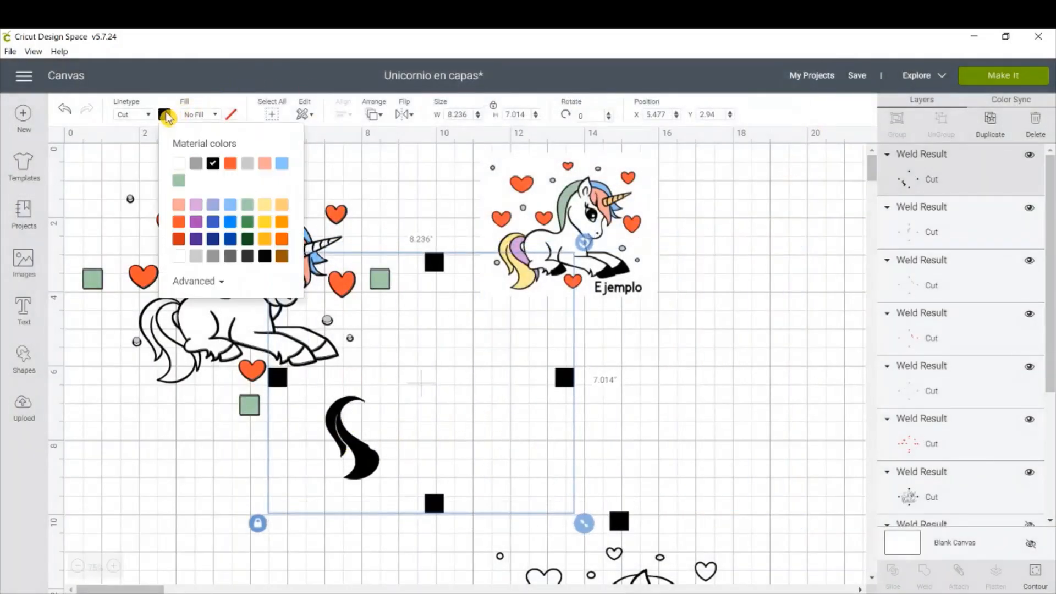
{"action": "left_click", "coordinate": [265, 207]}
{"action": "left_click_drag", "start_coordinate": [561, 384], "coordinate": [381, 284]}
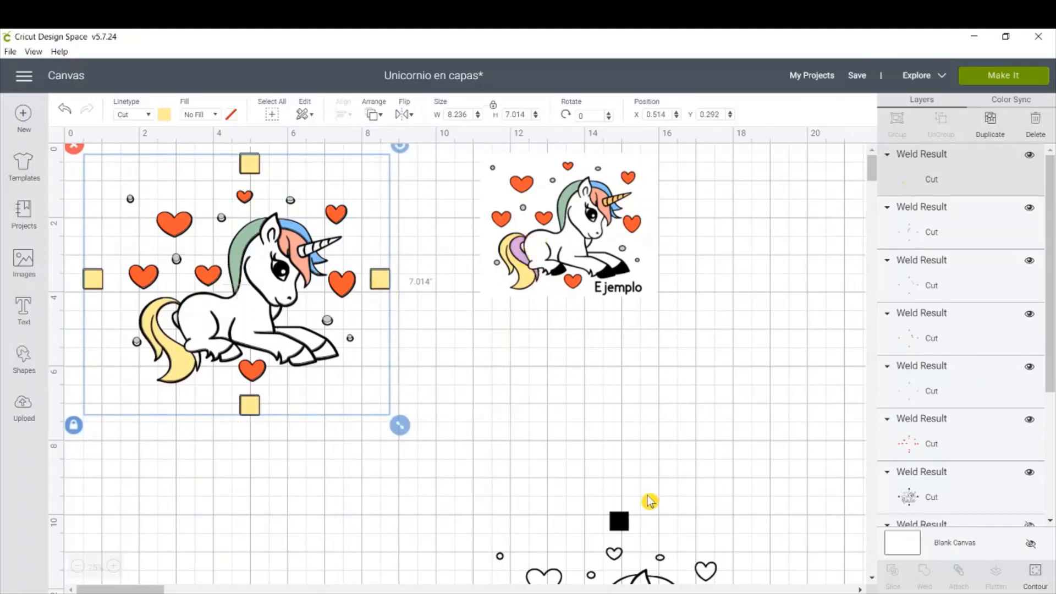
- Place another duplicate of the lower unicorn drawing beneath the Ejemplo picture and hide all of its contours
{"action": "left_click", "coordinate": [619, 519]}
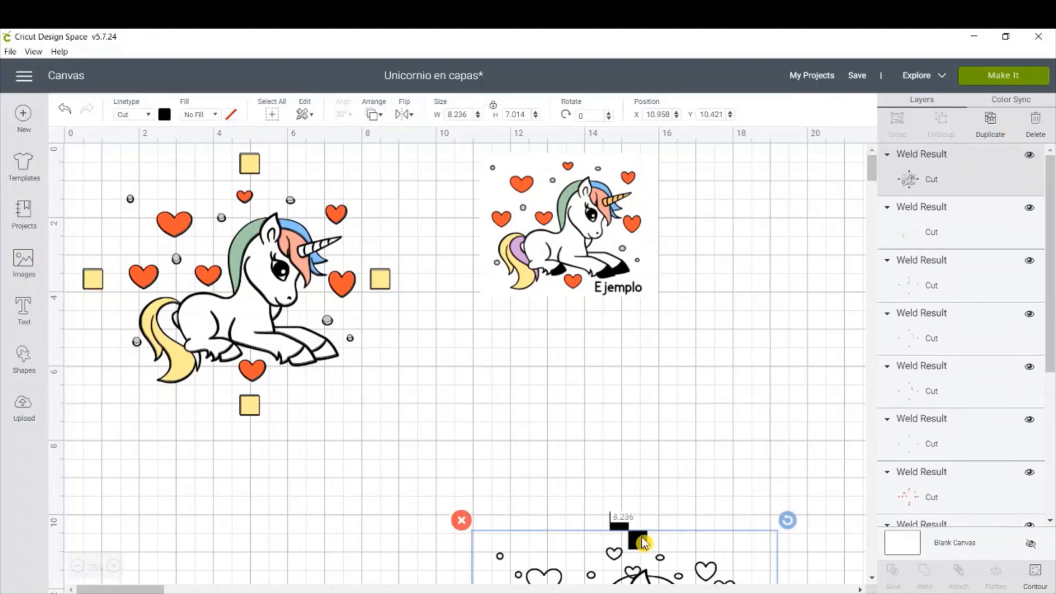
{"action": "left_click_drag", "start_coordinate": [632, 539], "coordinate": [665, 266]}
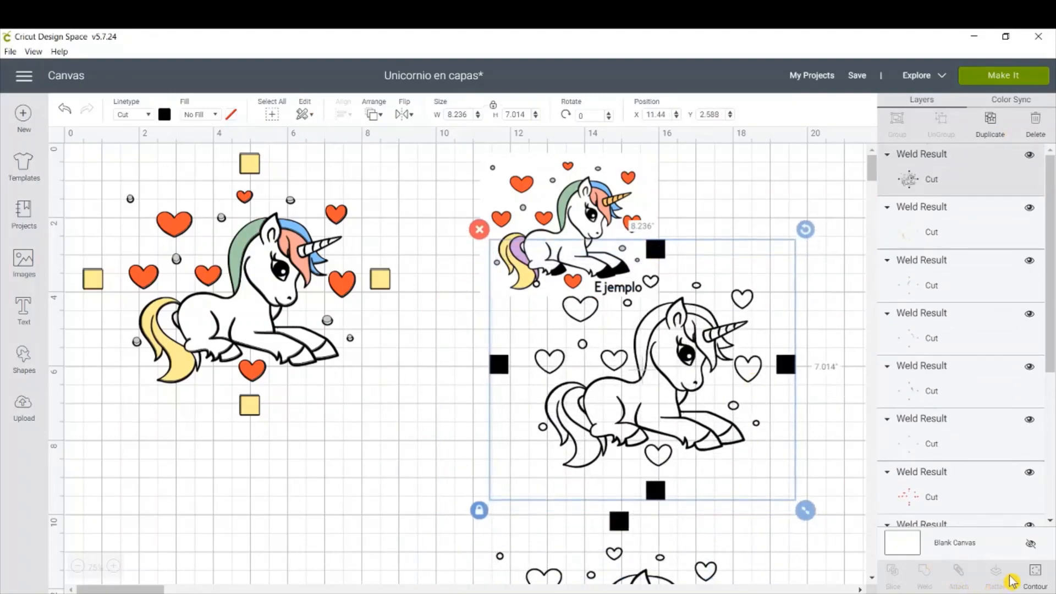
{"action": "left_click", "coordinate": [1033, 577]}
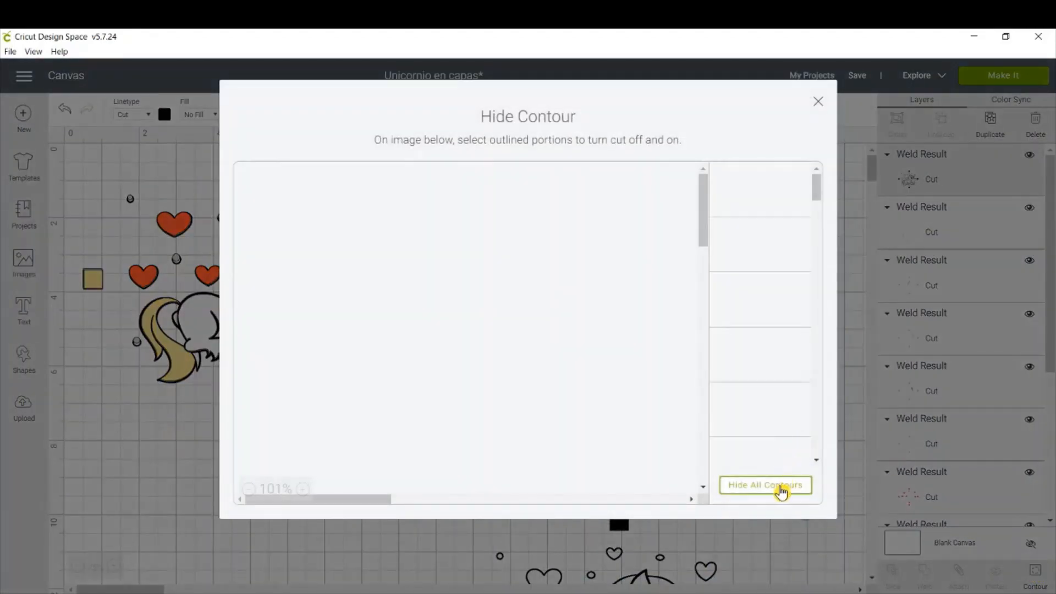
{"action": "left_click", "coordinate": [773, 487]}
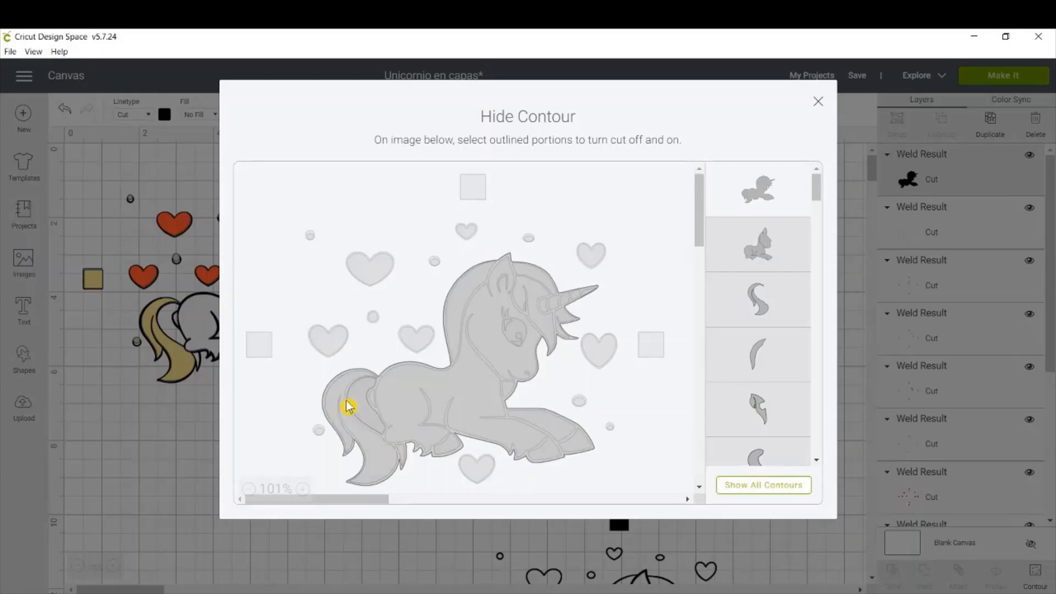
- Turn on only the two inner tail pieces and the four alignment squares, hiding the full silhouette, and close Hide Contour
{"action": "left_click", "coordinate": [367, 400]}
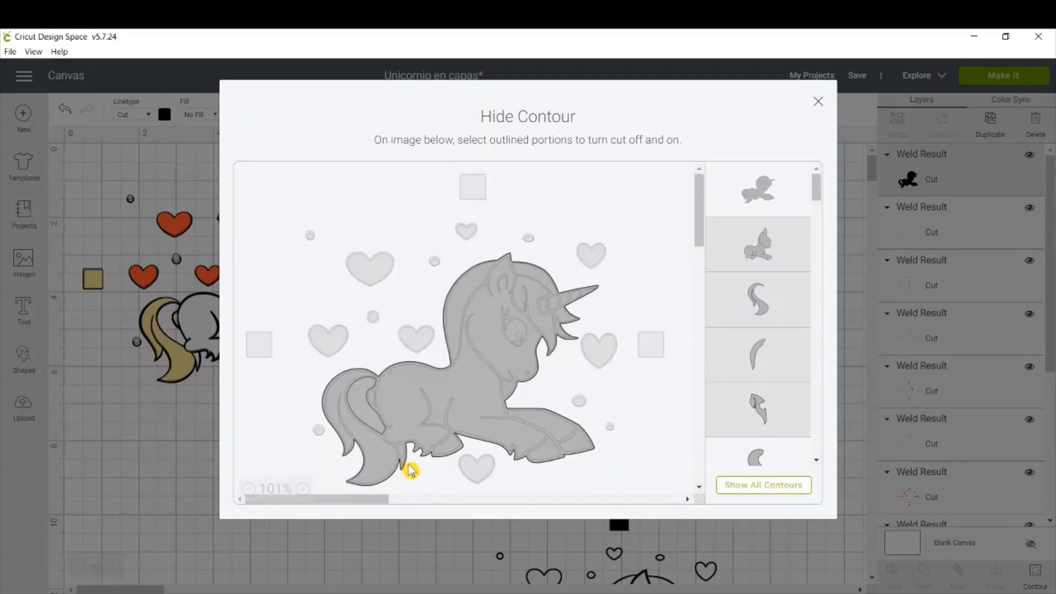
{"action": "left_click", "coordinate": [651, 346]}
{"action": "left_click", "coordinate": [472, 190]}
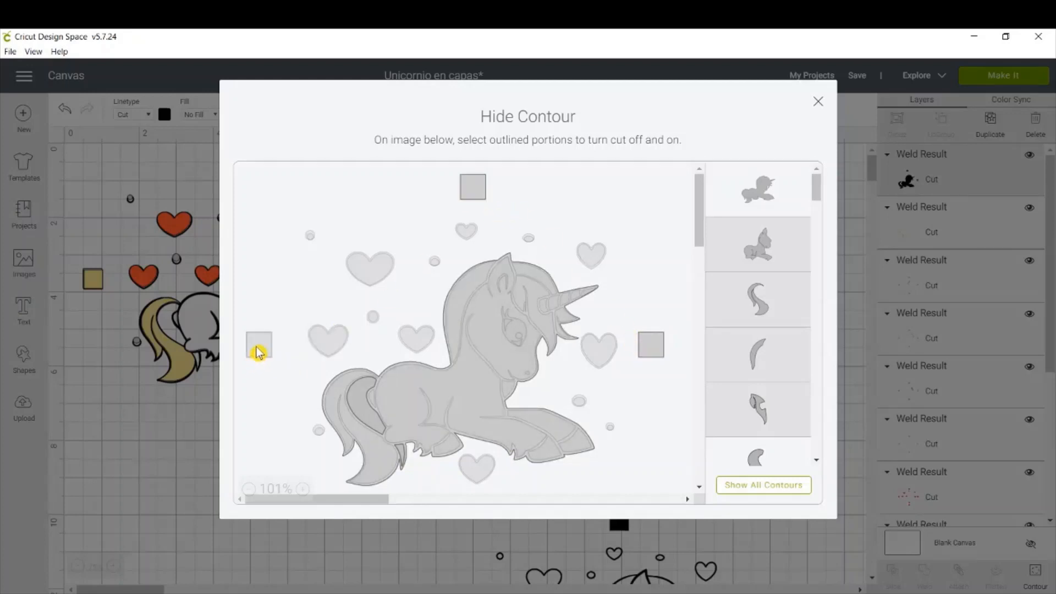
{"action": "left_click", "coordinate": [259, 346]}
{"action": "scroll", "coordinate": [466, 403], "scroll_direction": "down", "scroll_amount": 2}
{"action": "left_click", "coordinate": [473, 405]}
{"action": "left_click", "coordinate": [781, 193]}
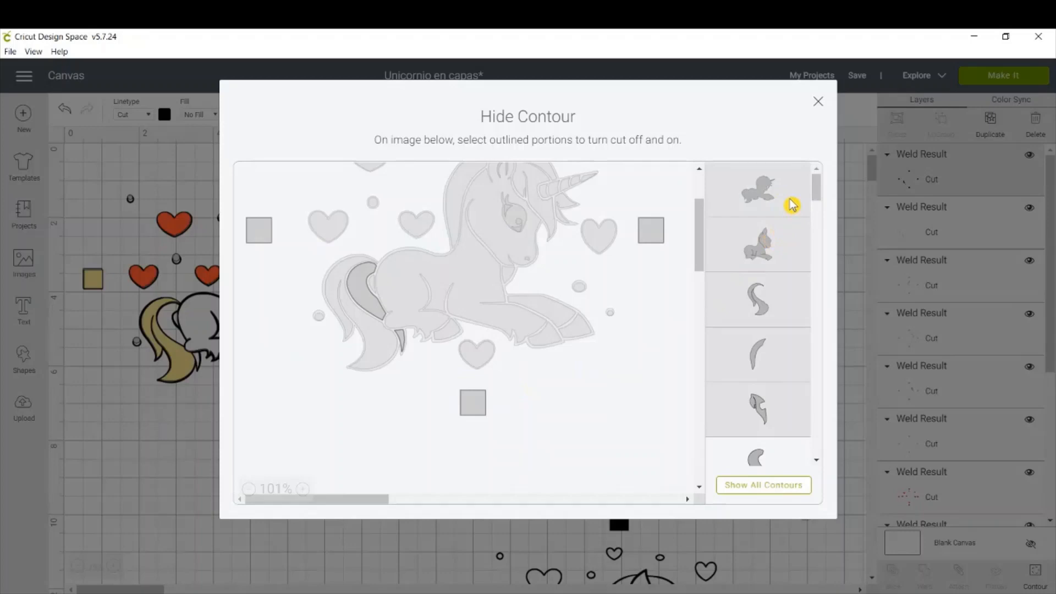
{"action": "left_click", "coordinate": [819, 104]}
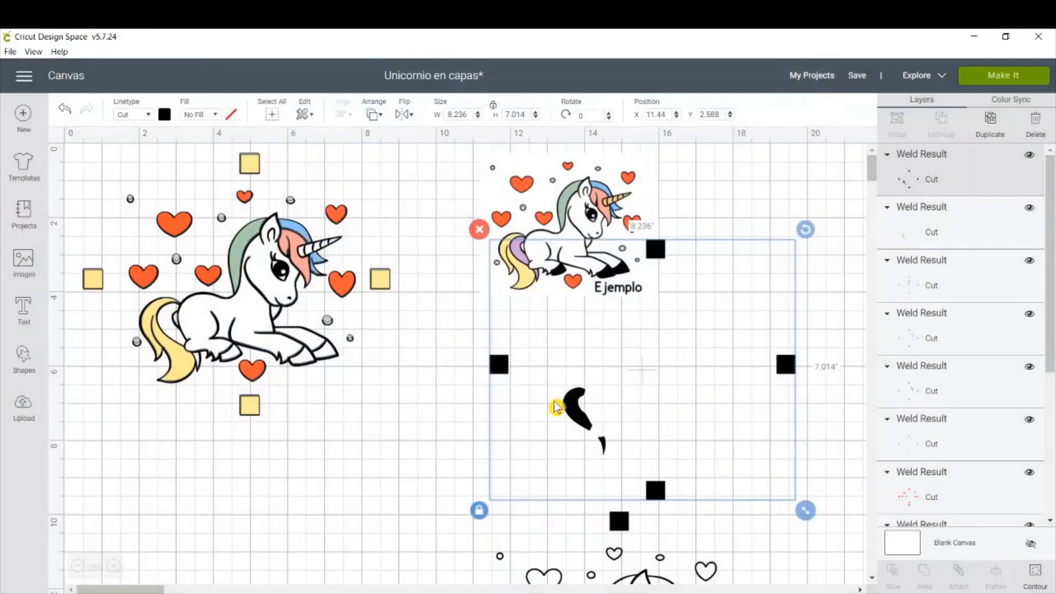
- Colour the inner tail layer light purple and place it over the unicorn drawing with the alignment squares matched
{"action": "left_click_drag", "start_coordinate": [576, 410], "coordinate": [398, 417]}
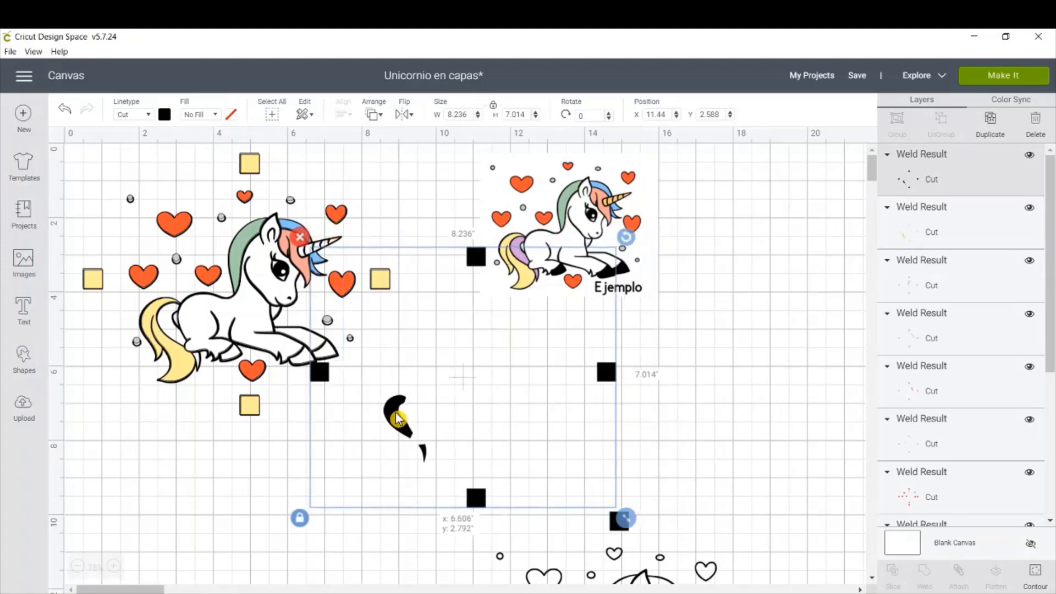
{"action": "left_click", "coordinate": [165, 115]}
{"action": "left_click", "coordinate": [196, 205]}
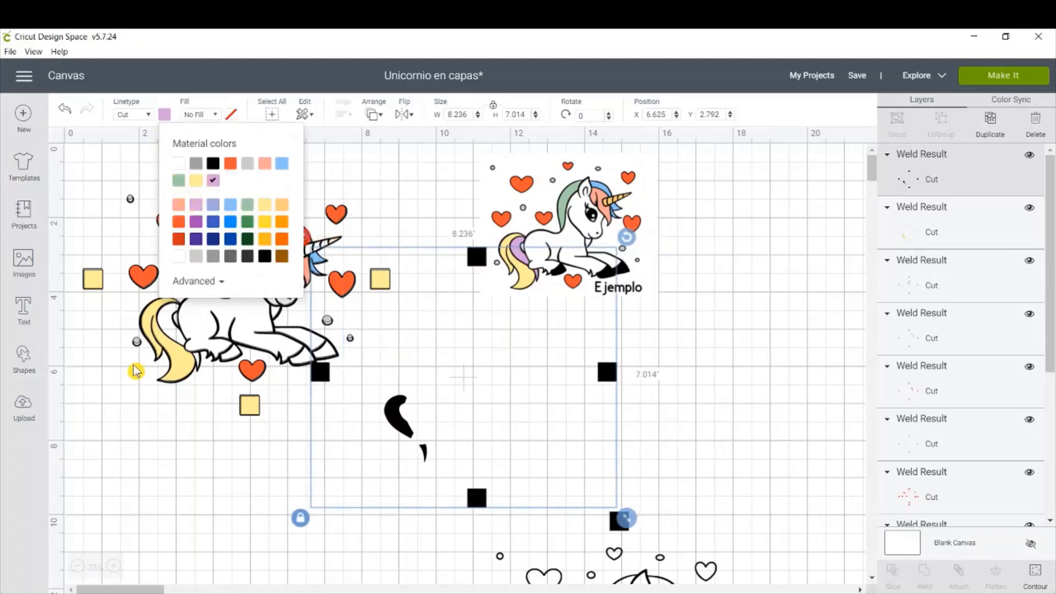
{"action": "left_click", "coordinate": [143, 444]}
{"action": "left_click_drag", "start_coordinate": [394, 418], "coordinate": [167, 324]}
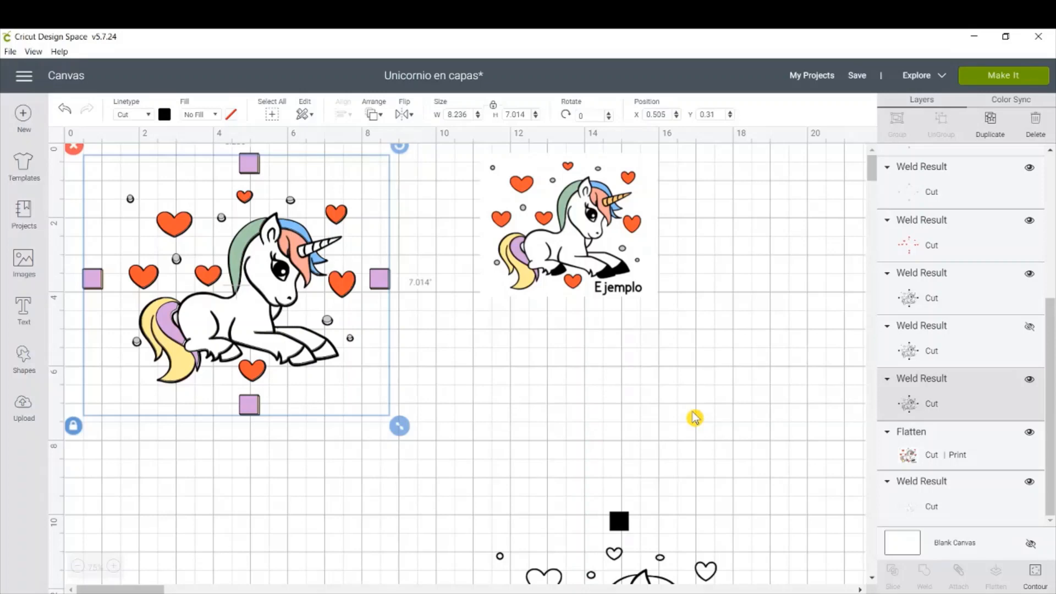
- Make one more duplicate of the lower unicorn drawing and place it over the lower part of the Ejemplo picture
{"action": "scroll", "coordinate": [695, 418], "scroll_direction": "down", "scroll_amount": 2}
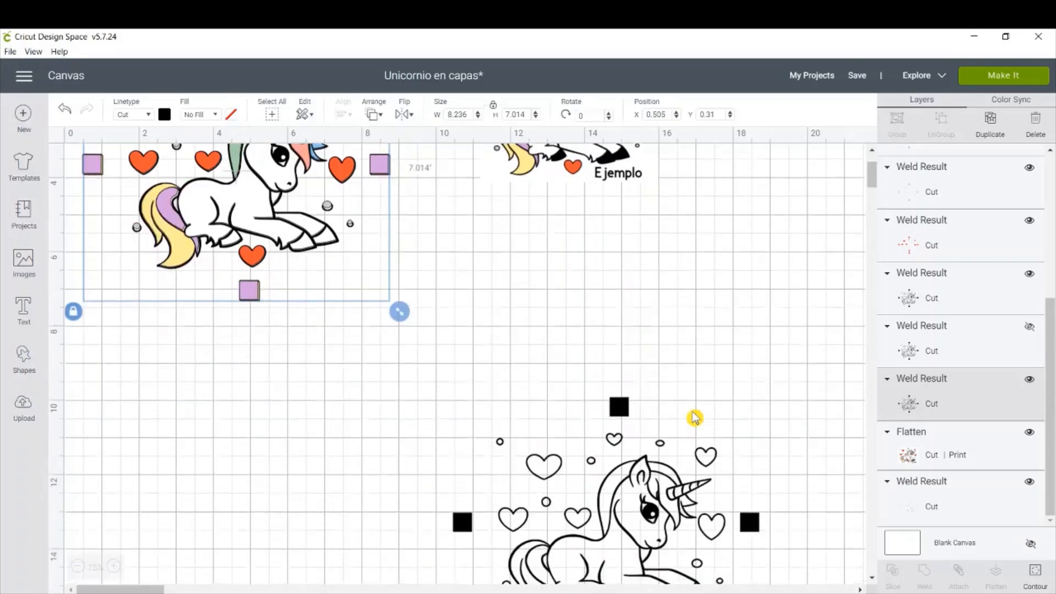
{"action": "left_click", "coordinate": [644, 474]}
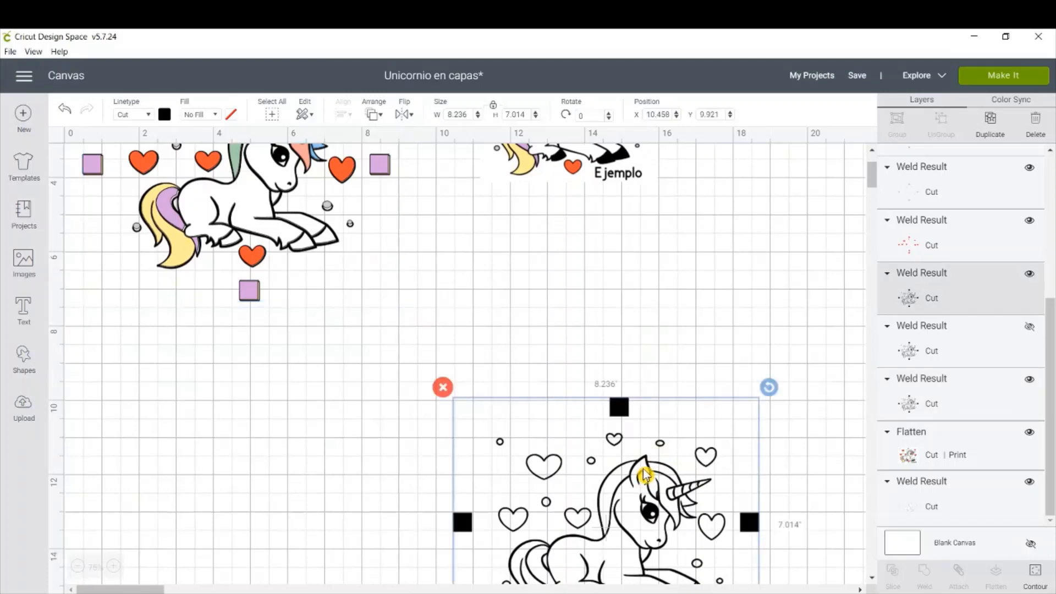
{"action": "scroll", "coordinate": [652, 465], "scroll_direction": "up", "scroll_amount": 2}
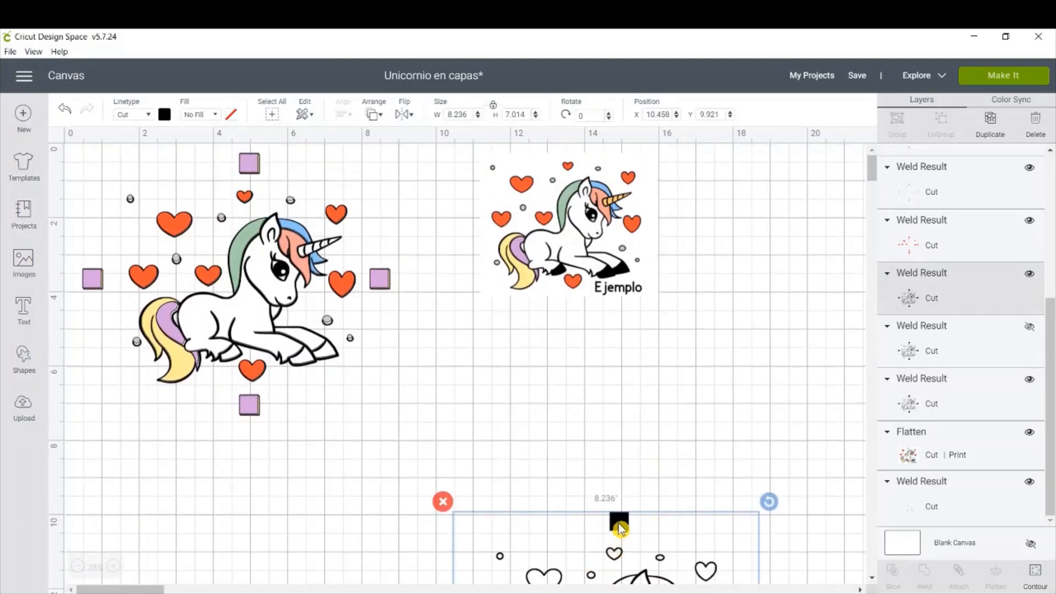
{"action": "left_click_drag", "start_coordinate": [620, 529], "coordinate": [598, 244]}
{"action": "left_click", "coordinate": [992, 154]}
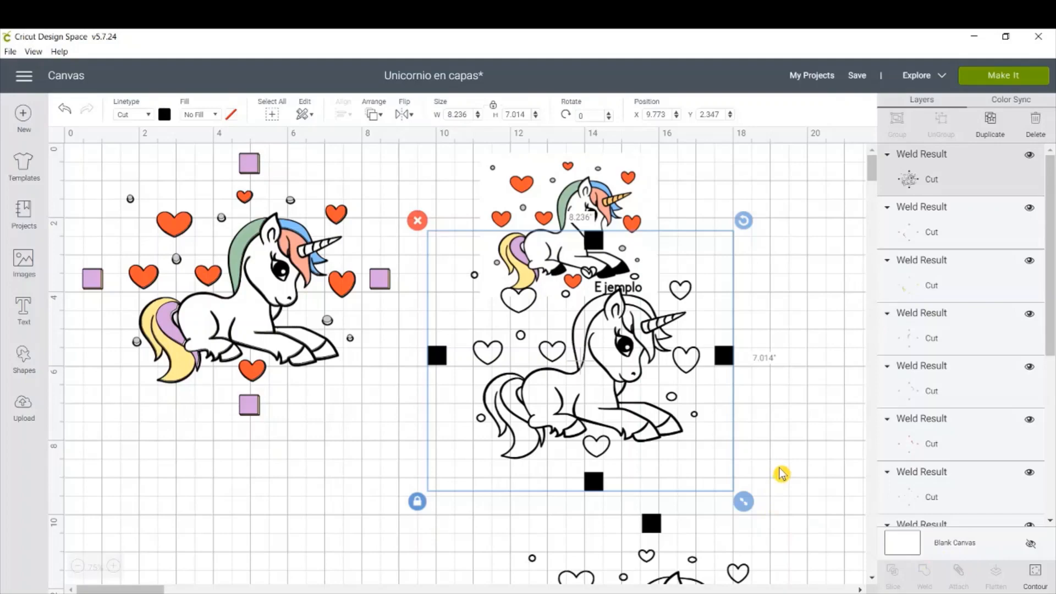
- Use Contour on this copy to hide everything except the three hooves, and close Hide Contour
{"action": "left_click", "coordinate": [1036, 574]}
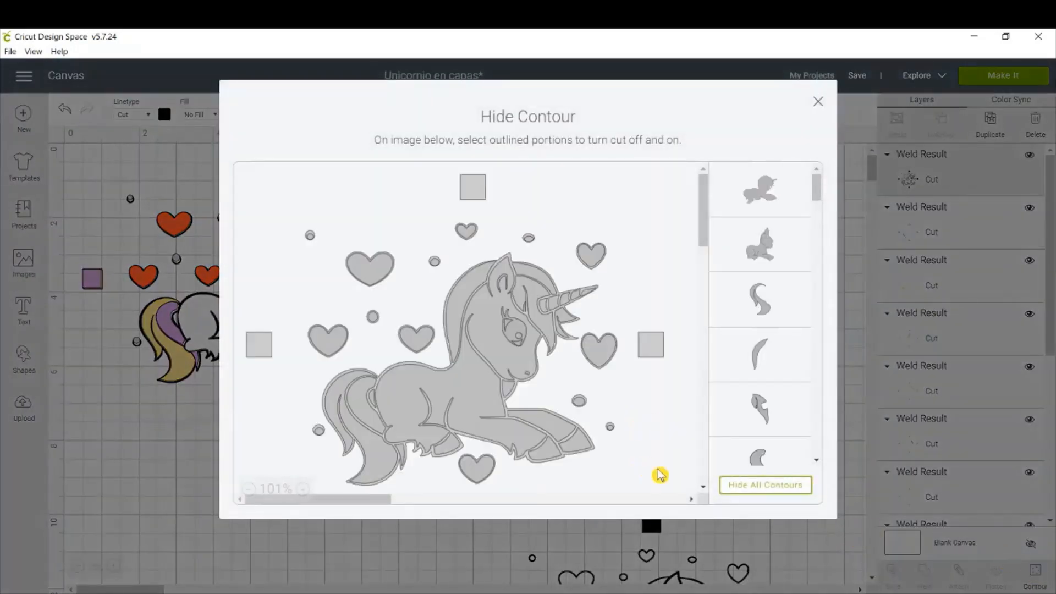
{"action": "left_click", "coordinate": [781, 489]}
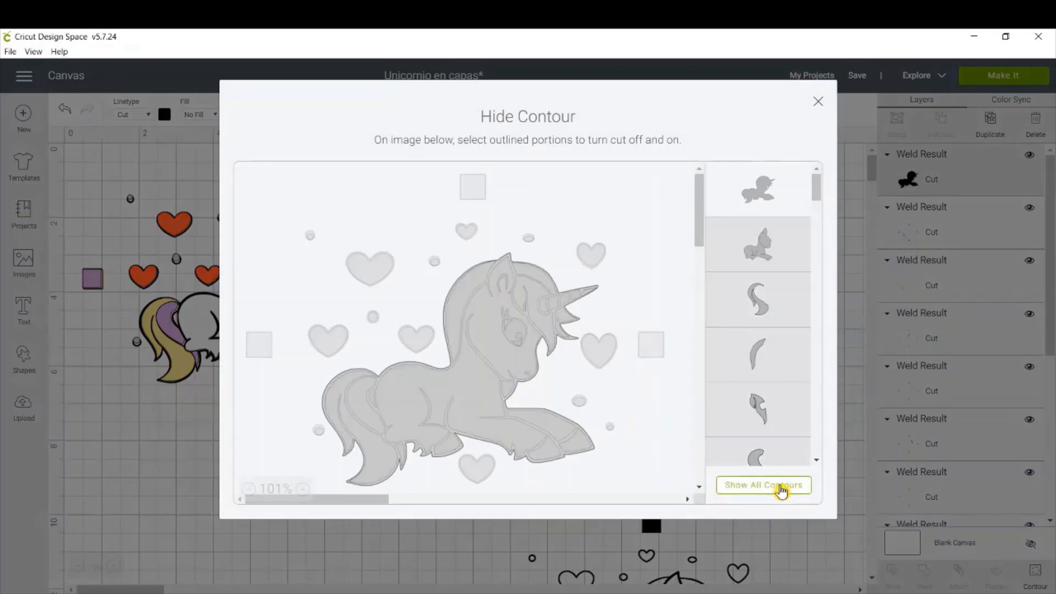
{"action": "left_click", "coordinate": [555, 455]}
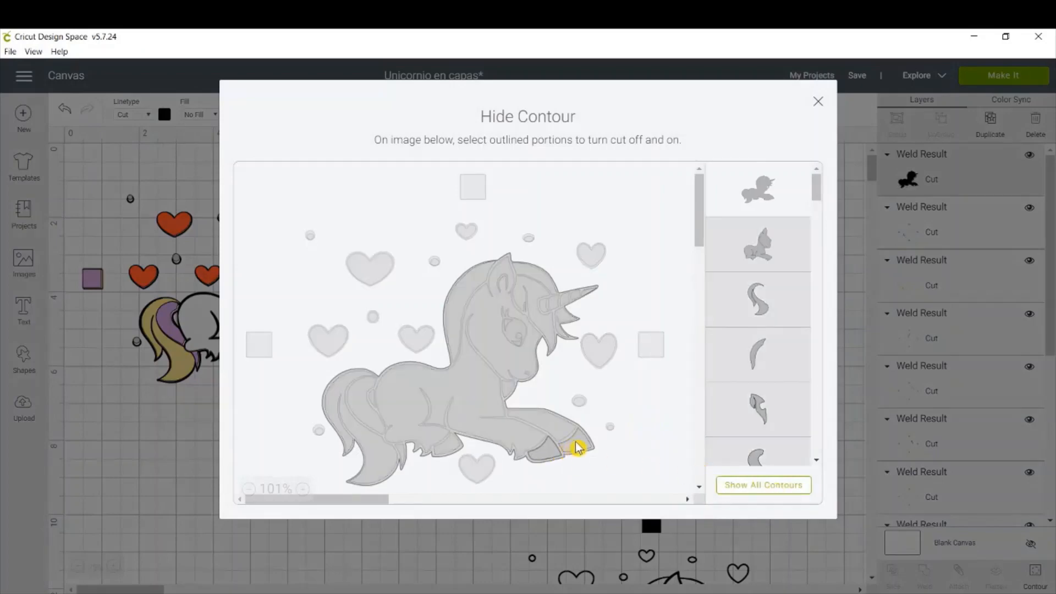
{"action": "left_click", "coordinate": [455, 453]}
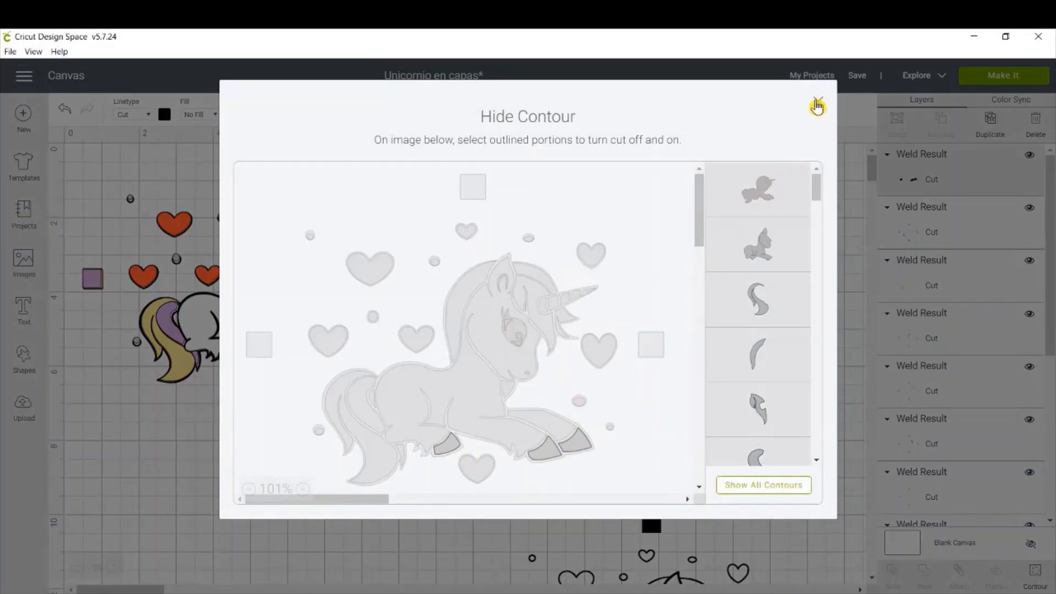
{"action": "left_click", "coordinate": [817, 104]}
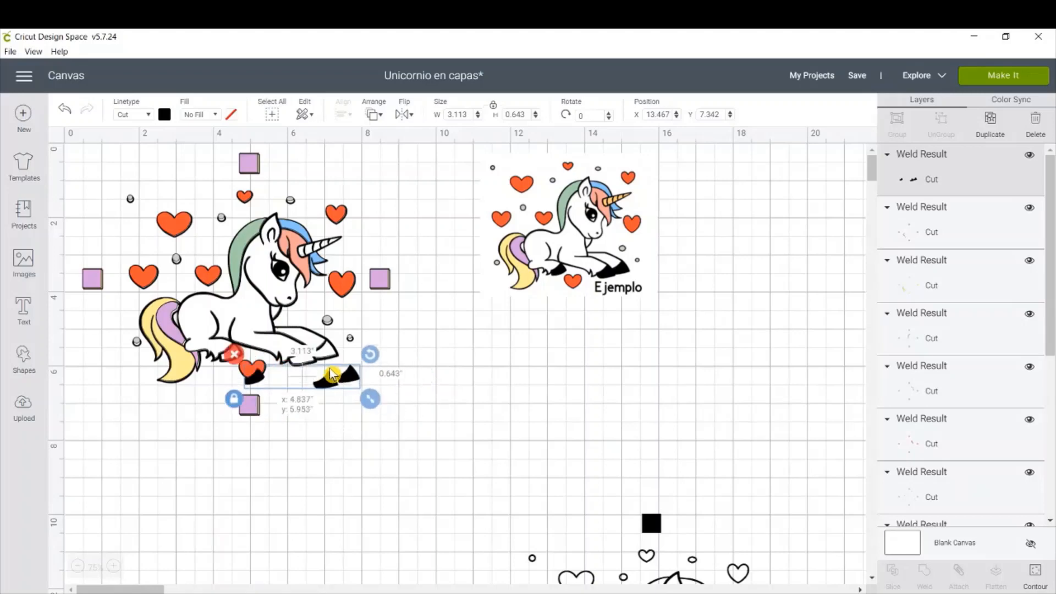
- Turn on the four alignment squares in the hooves layer with Contour and place it over the unicorn drawing with the squares matched
{"action": "left_click_drag", "start_coordinate": [336, 382], "coordinate": [528, 417]}
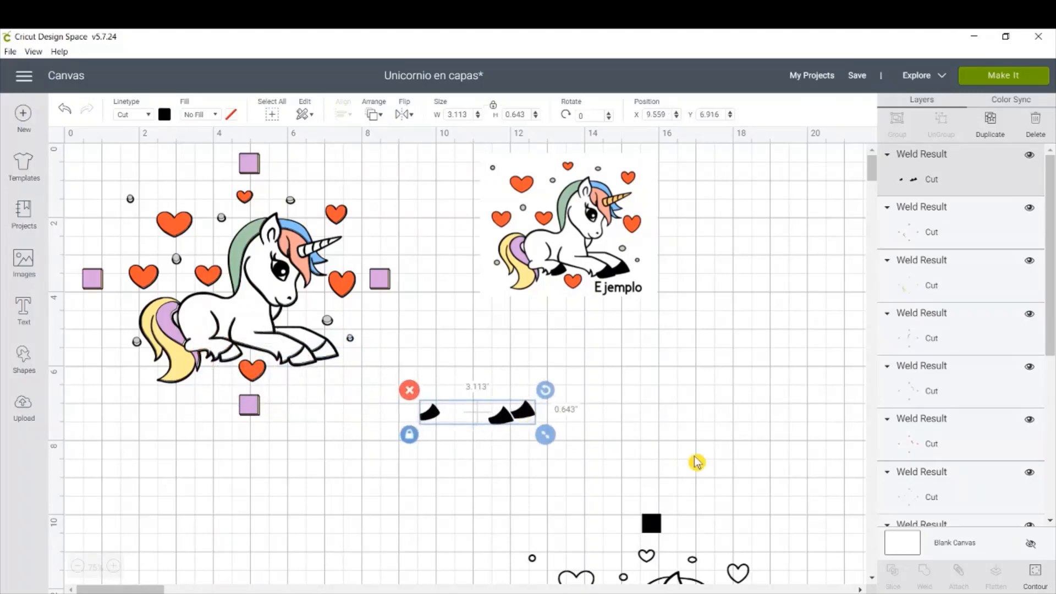
{"action": "left_click", "coordinate": [1047, 579]}
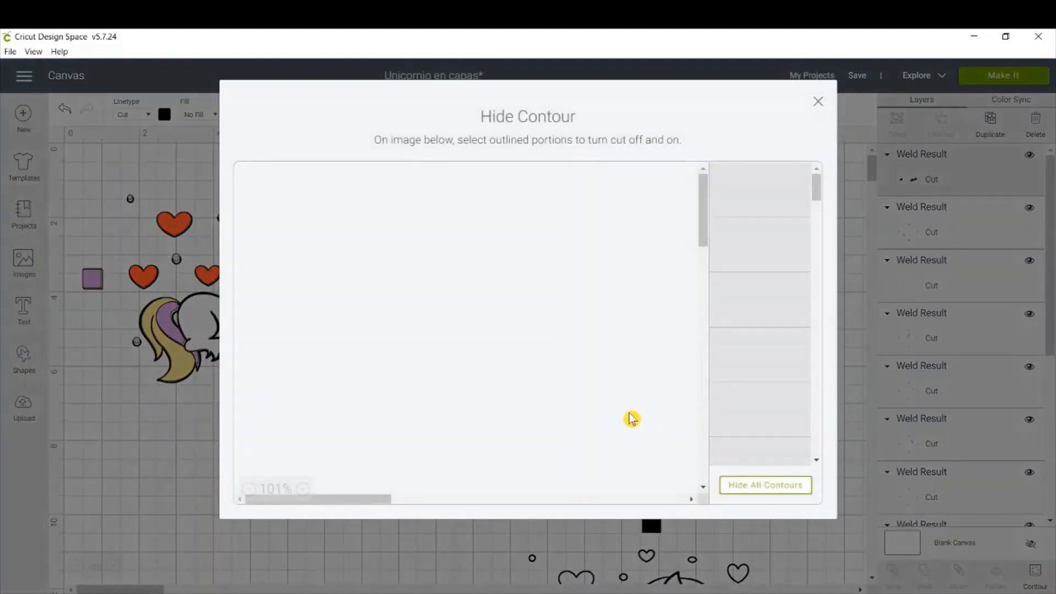
{"action": "left_click", "coordinate": [474, 190]}
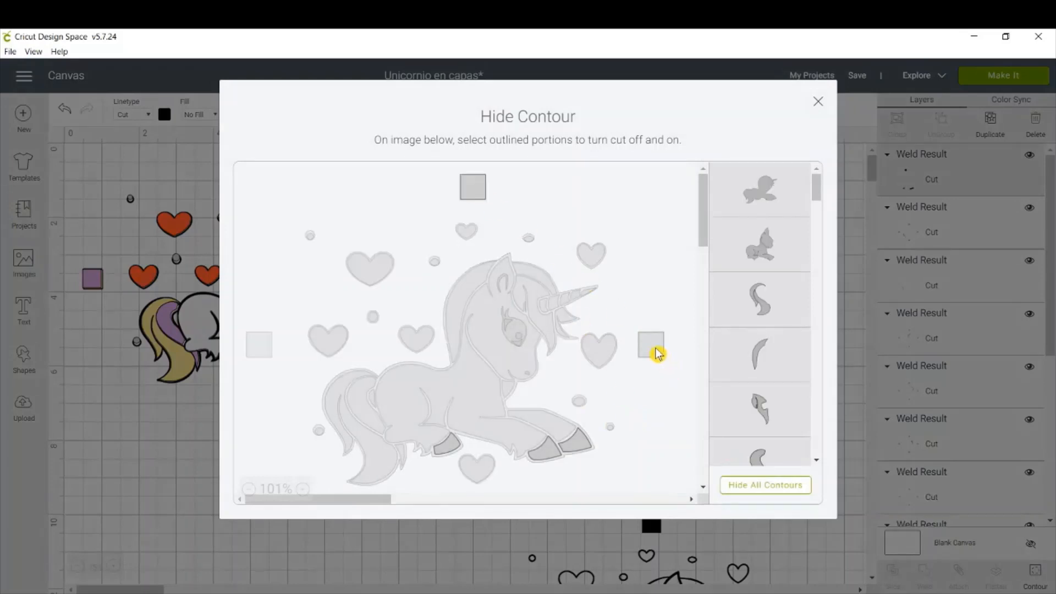
{"action": "left_click", "coordinate": [658, 354]}
{"action": "left_click", "coordinate": [261, 352]}
{"action": "scroll", "coordinate": [462, 413], "scroll_direction": "down", "scroll_amount": 3}
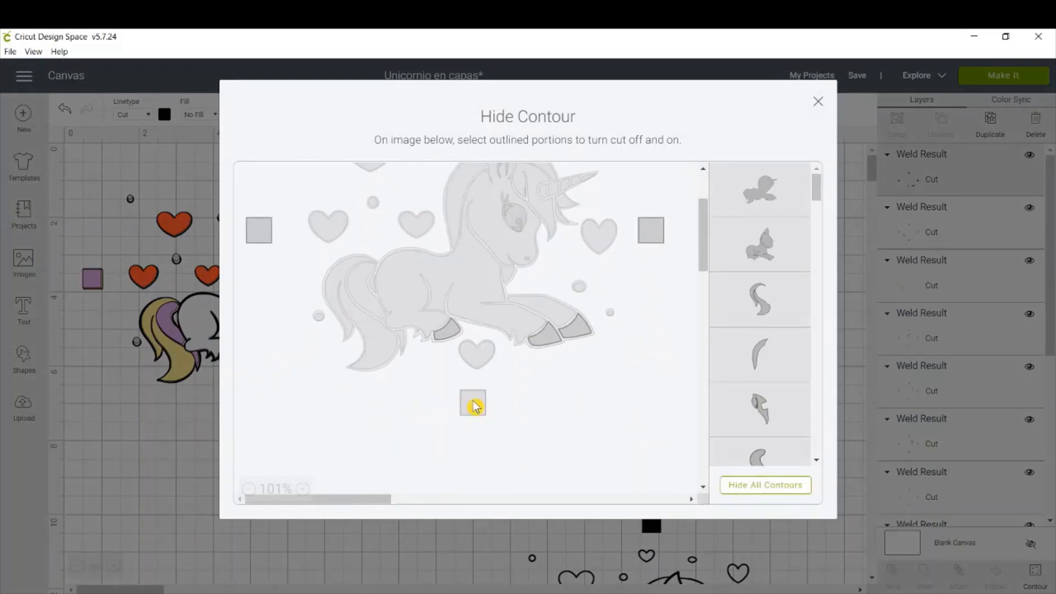
{"action": "left_click", "coordinate": [472, 403]}
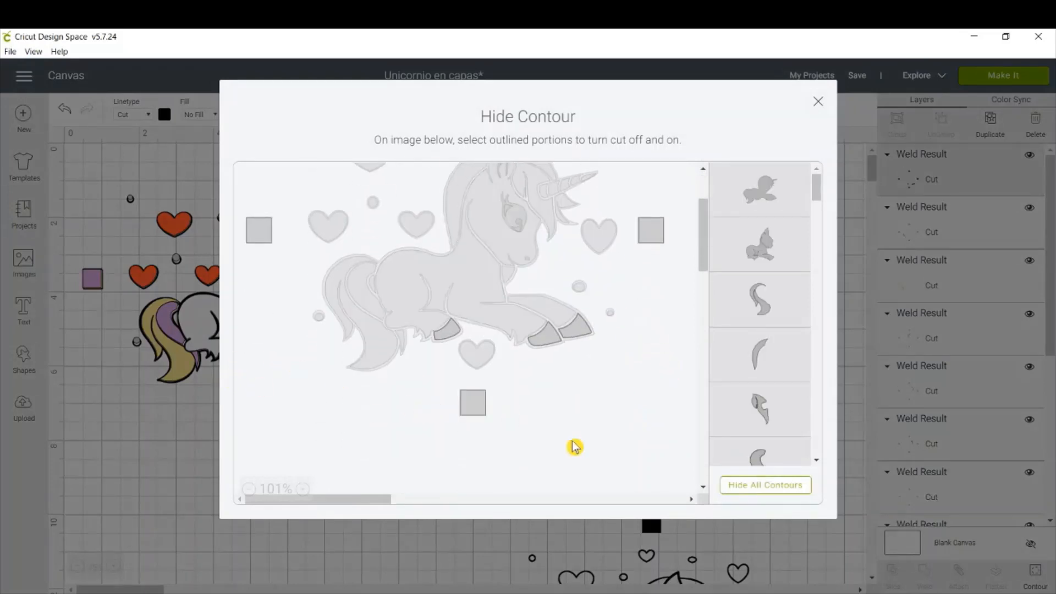
{"action": "left_click", "coordinate": [820, 103]}
{"action": "left_click_drag", "start_coordinate": [578, 342], "coordinate": [379, 284]}
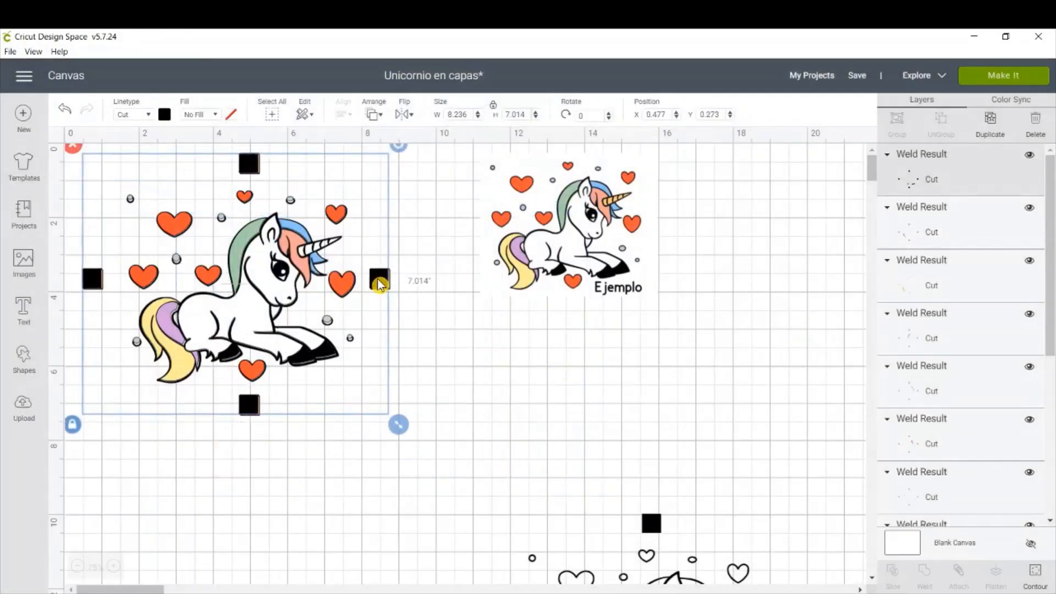
{"action": "left_click", "coordinate": [675, 398]}
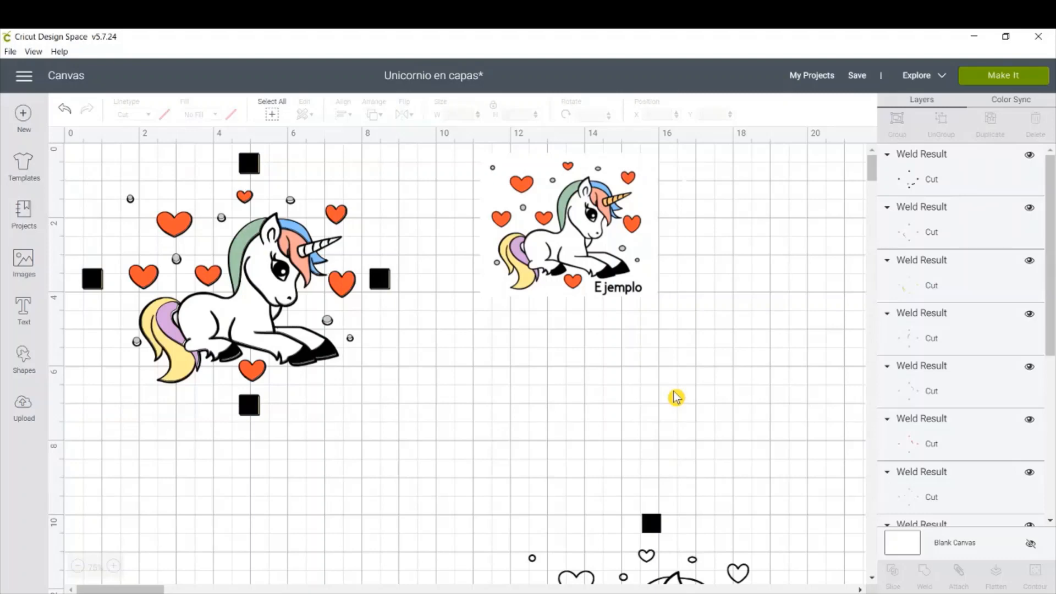
- Duplicate the lower unicorn drawing again and place the copy below the upper part of the Ejemplo picture, overlapping its lower edge
{"action": "left_click", "coordinate": [666, 521]}
{"action": "left_click", "coordinate": [1001, 128]}
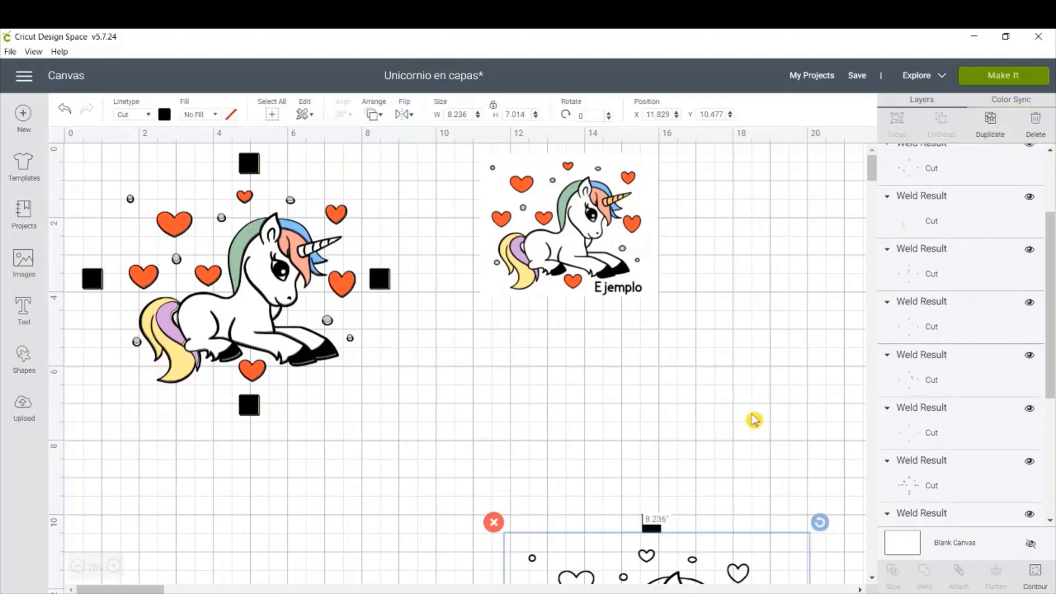
{"action": "left_click_drag", "start_coordinate": [670, 542], "coordinate": [602, 274]}
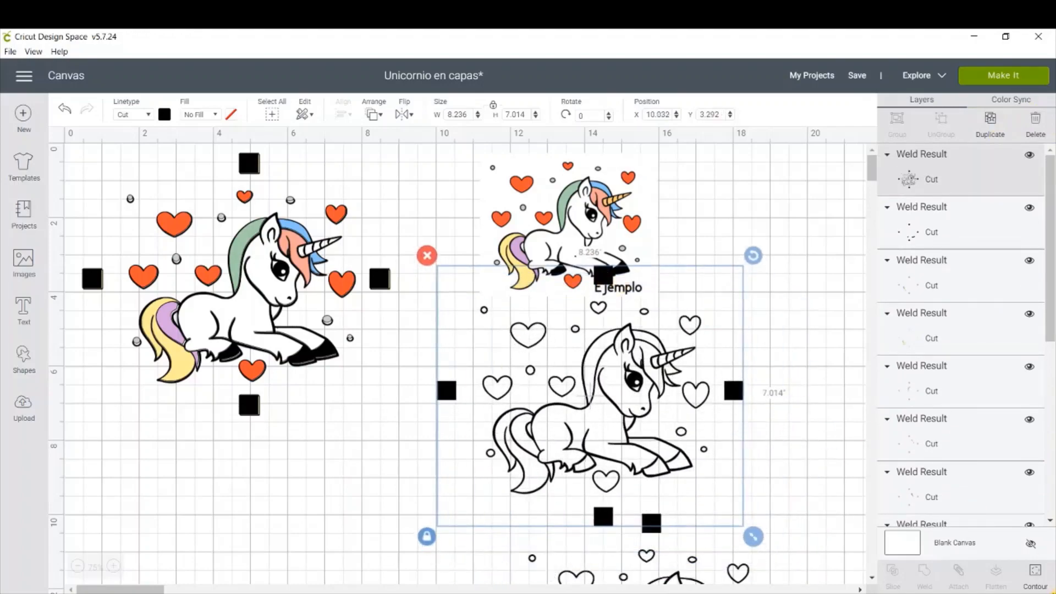
- Use Contour on the new copy to hide all contours, including the full silhouette, and turn on the four alignment squares
{"action": "left_click", "coordinate": [1037, 579]}
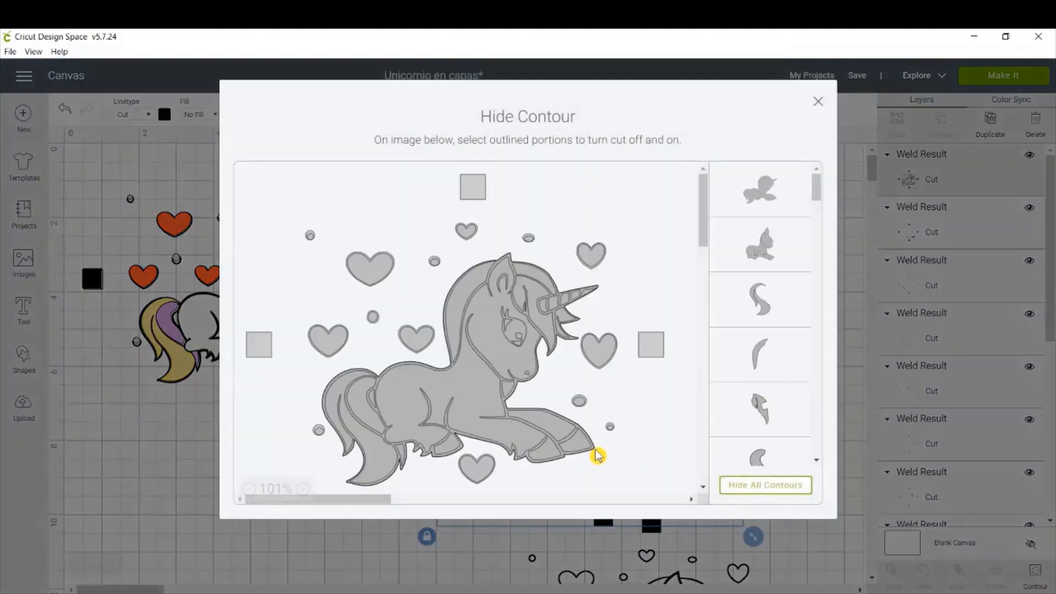
{"action": "left_click", "coordinate": [746, 486]}
{"action": "left_click", "coordinate": [482, 192]}
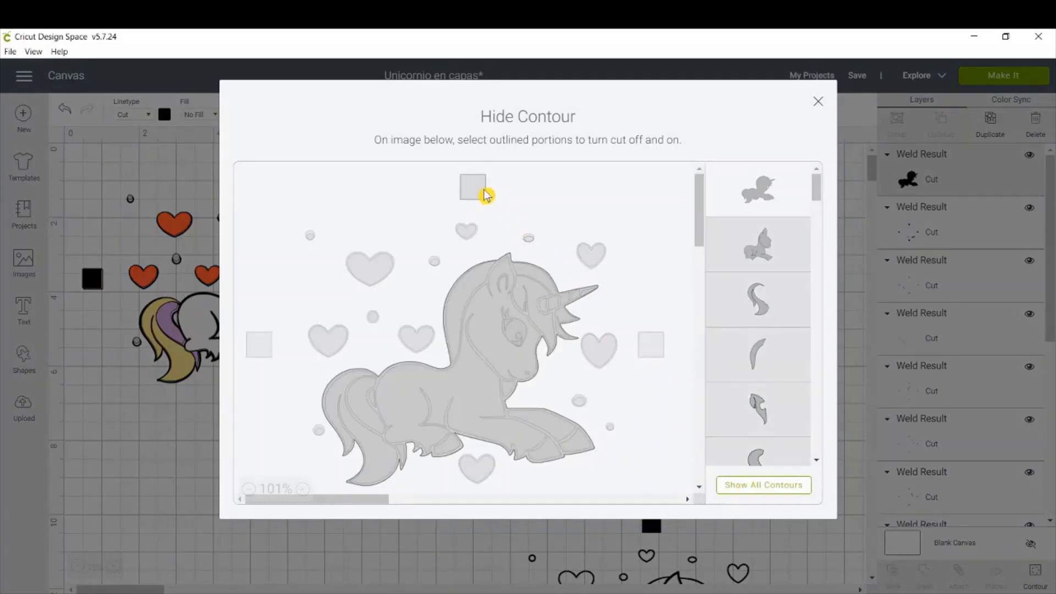
{"action": "left_click", "coordinate": [651, 344]}
{"action": "left_click", "coordinate": [269, 347]}
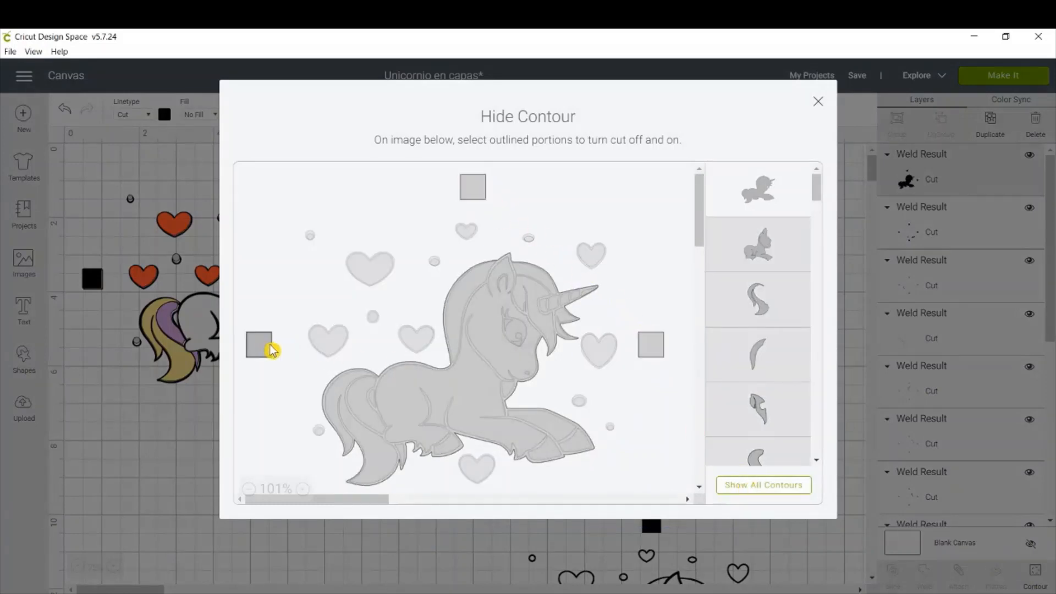
{"action": "scroll", "coordinate": [514, 401], "scroll_direction": "down", "scroll_amount": 3}
{"action": "left_click", "coordinate": [473, 402]}
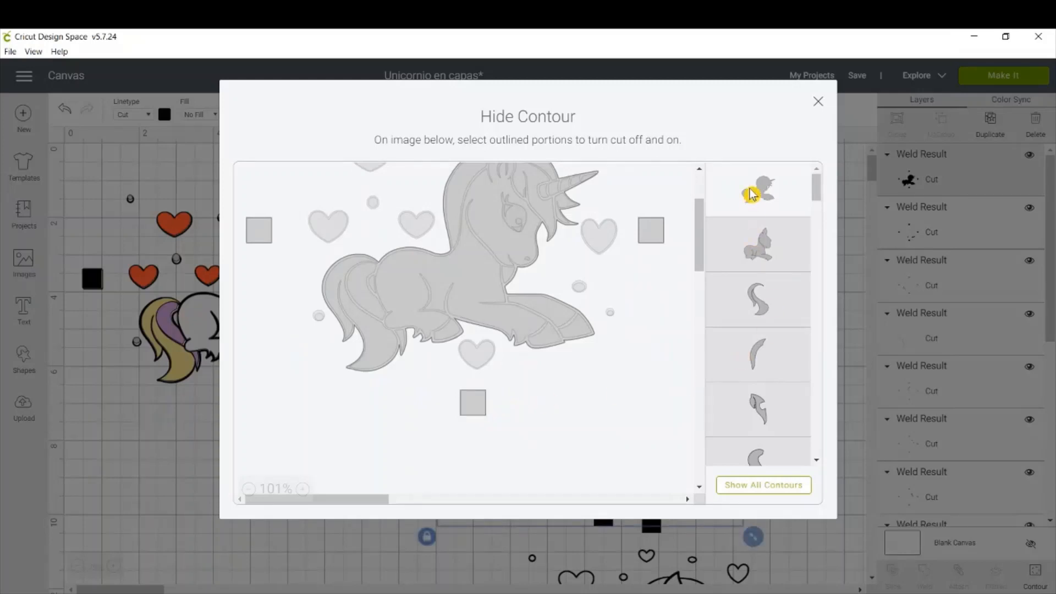
{"action": "scroll", "coordinate": [655, 330], "scroll_direction": "up", "scroll_amount": 3}
- Turn on the five segments of the unicorn's horn and close Hide Contour
{"action": "left_click", "coordinate": [303, 489]}
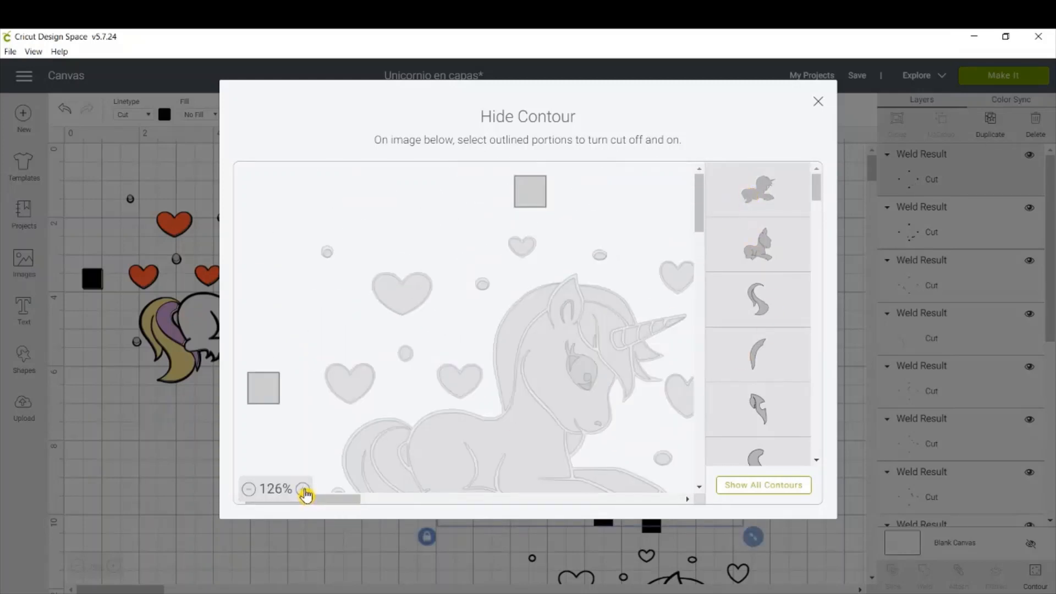
{"action": "left_click", "coordinate": [304, 489]}
{"action": "left_click_drag", "start_coordinate": [329, 501], "coordinate": [378, 499]}
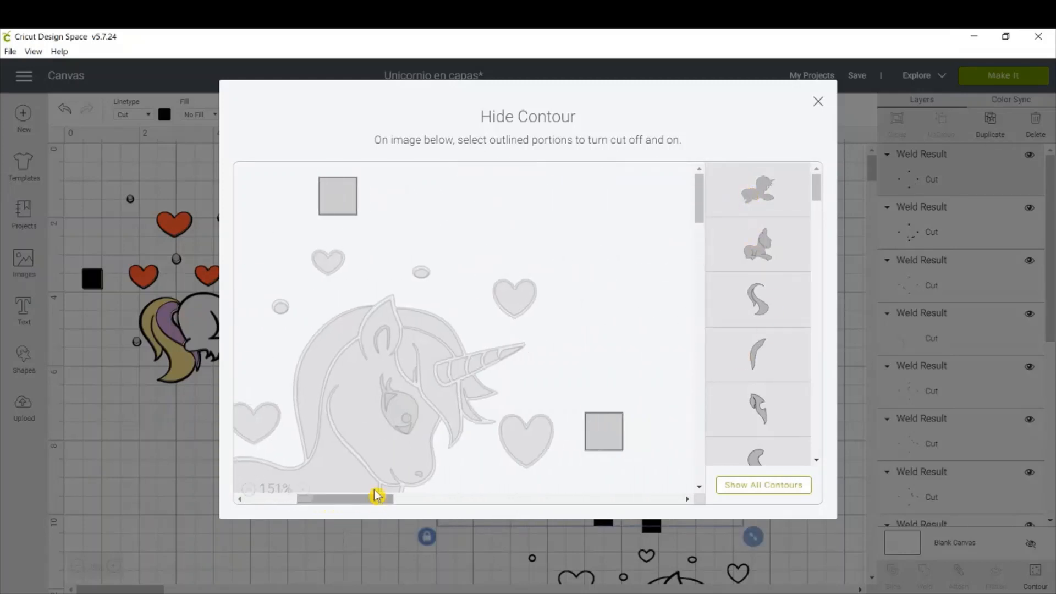
{"action": "left_click", "coordinate": [443, 377]}
{"action": "left_click", "coordinate": [458, 372]}
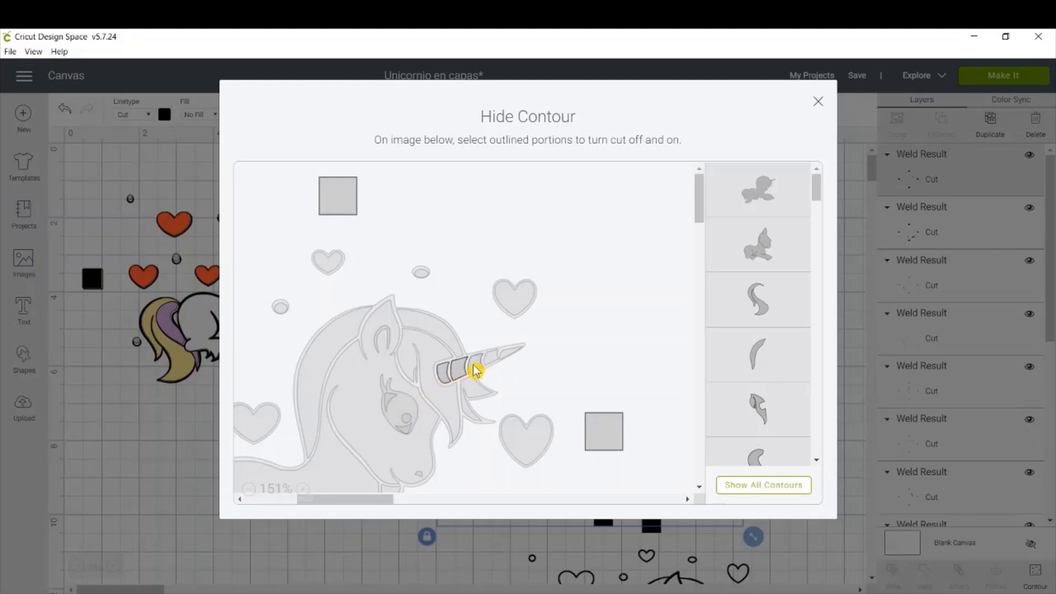
{"action": "left_click", "coordinate": [475, 368]}
{"action": "left_click", "coordinate": [489, 362]}
{"action": "left_click", "coordinate": [506, 355]}
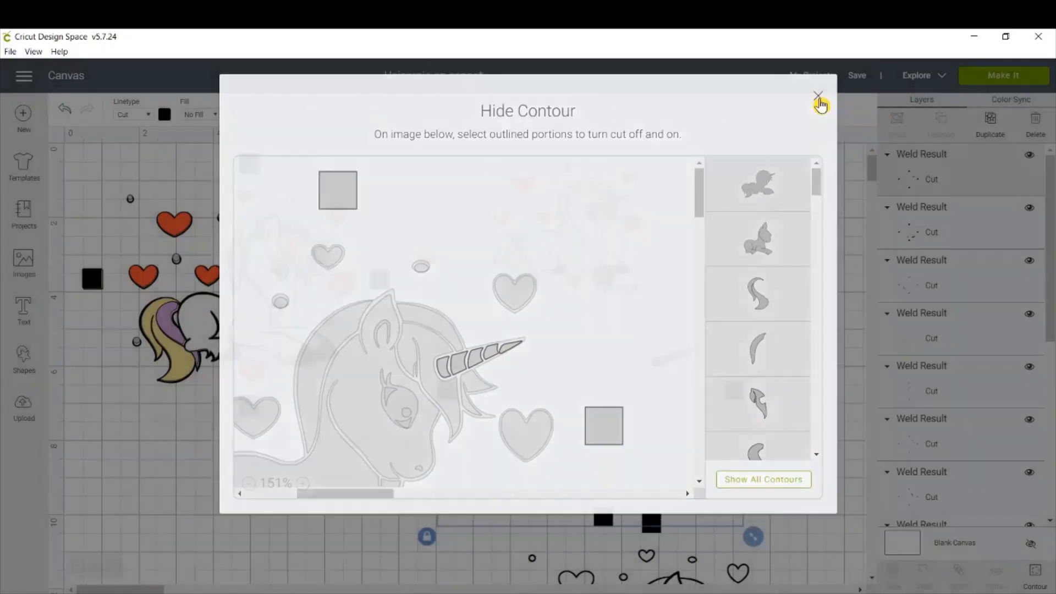
{"action": "left_click", "coordinate": [819, 103]}
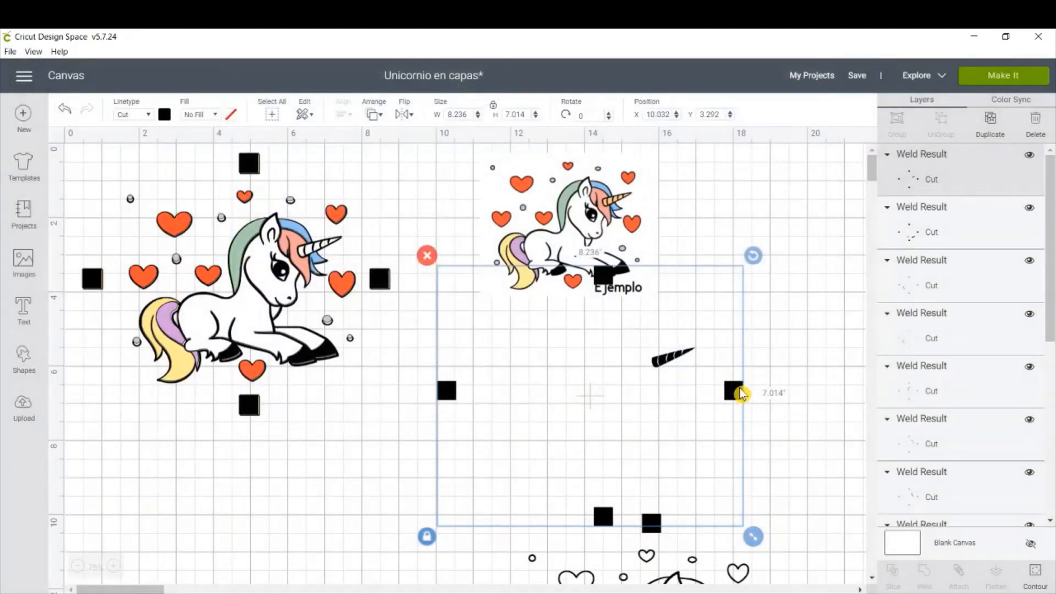
- Colour the horn layer yellow-orange and place it over the unicorn drawing with the alignment squares matched
{"action": "left_click", "coordinate": [164, 115]}
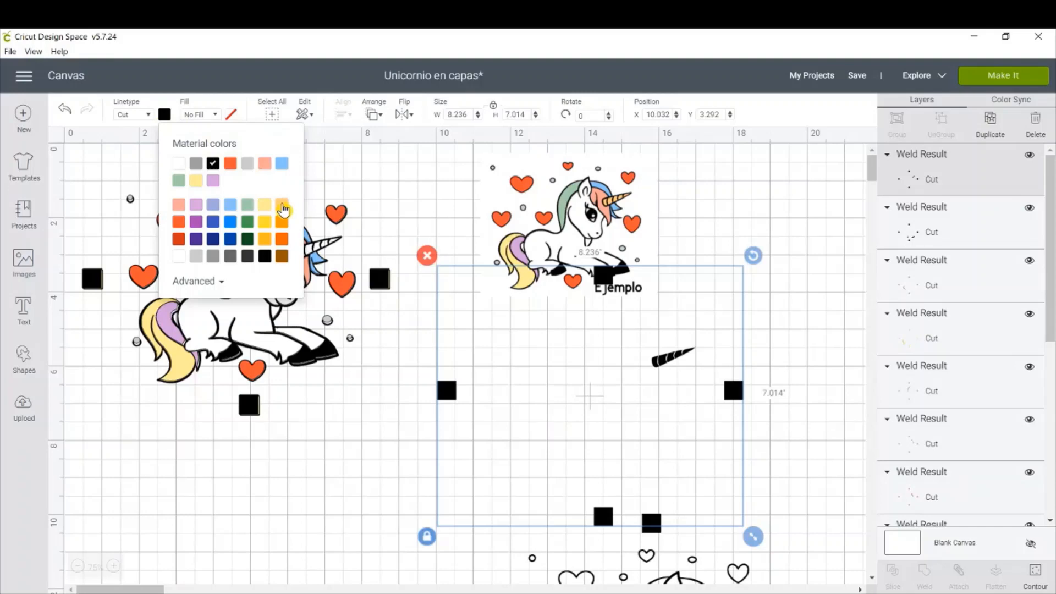
{"action": "left_click", "coordinate": [267, 242]}
{"action": "left_click_drag", "start_coordinate": [734, 392], "coordinate": [377, 282]}
{"action": "left_click", "coordinate": [583, 421]}
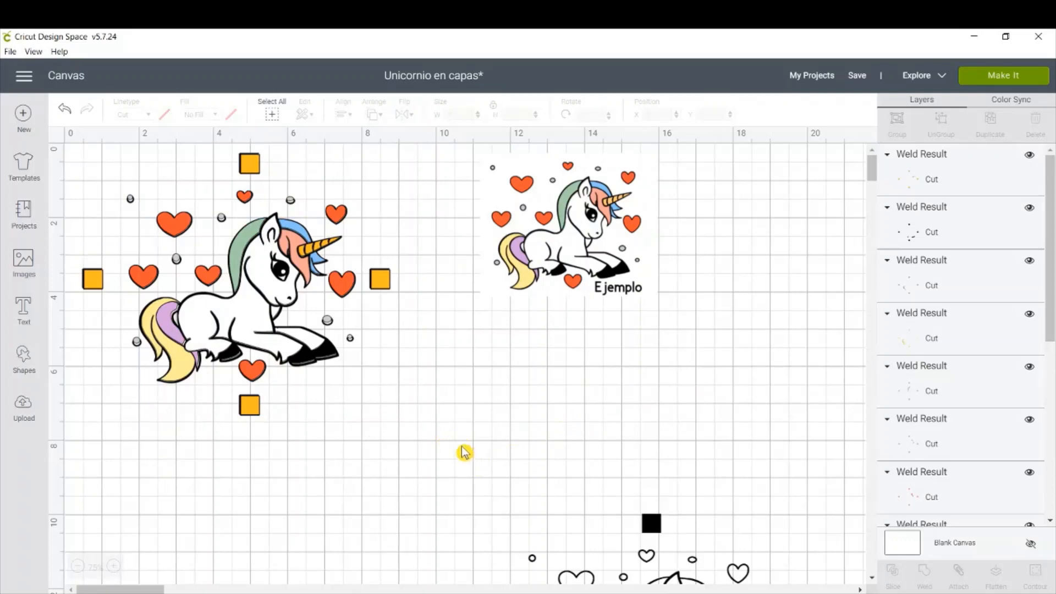
- Move the Ejemplo picture farther from the layered unicorn, then select all the stacked layers and align them with Center
{"action": "left_click", "coordinate": [592, 259]}
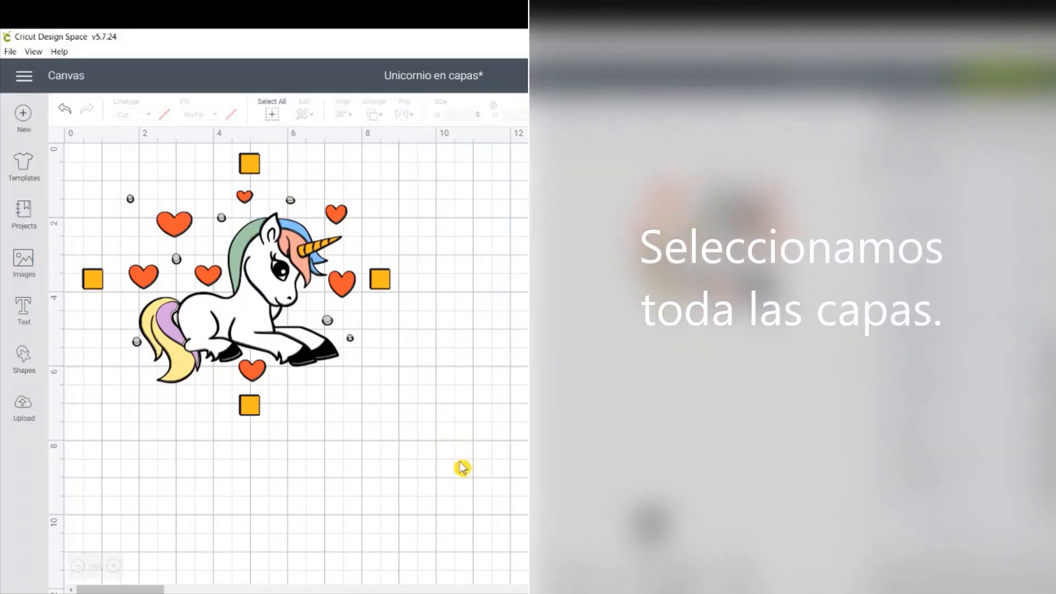
{"action": "left_click_drag", "start_coordinate": [461, 461], "coordinate": [83, 158]}
{"action": "left_click", "coordinate": [343, 115]}
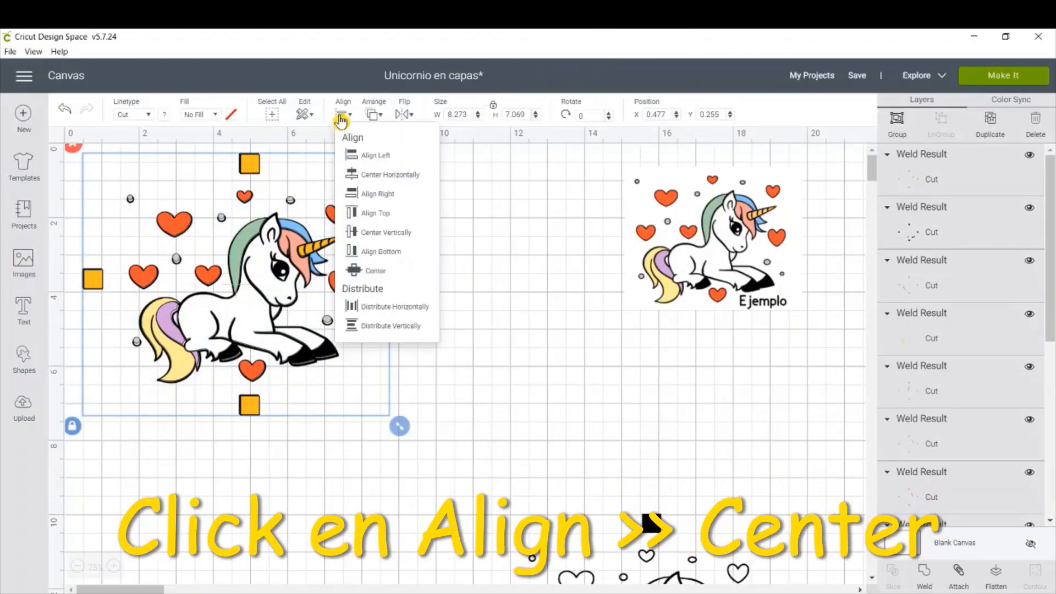
{"action": "left_click", "coordinate": [392, 269]}
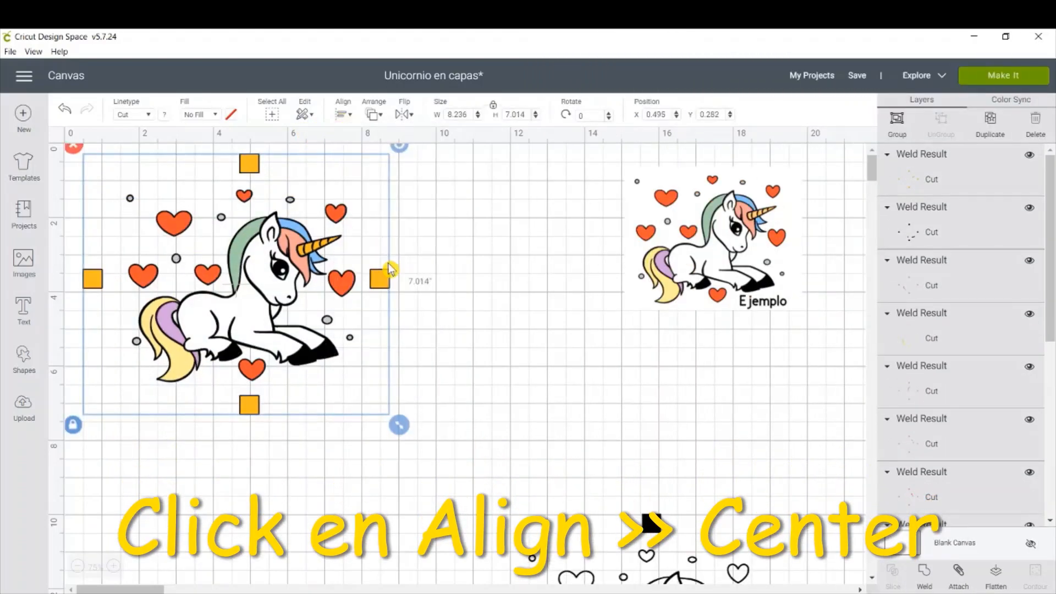
{"action": "left_click", "coordinate": [521, 321]}
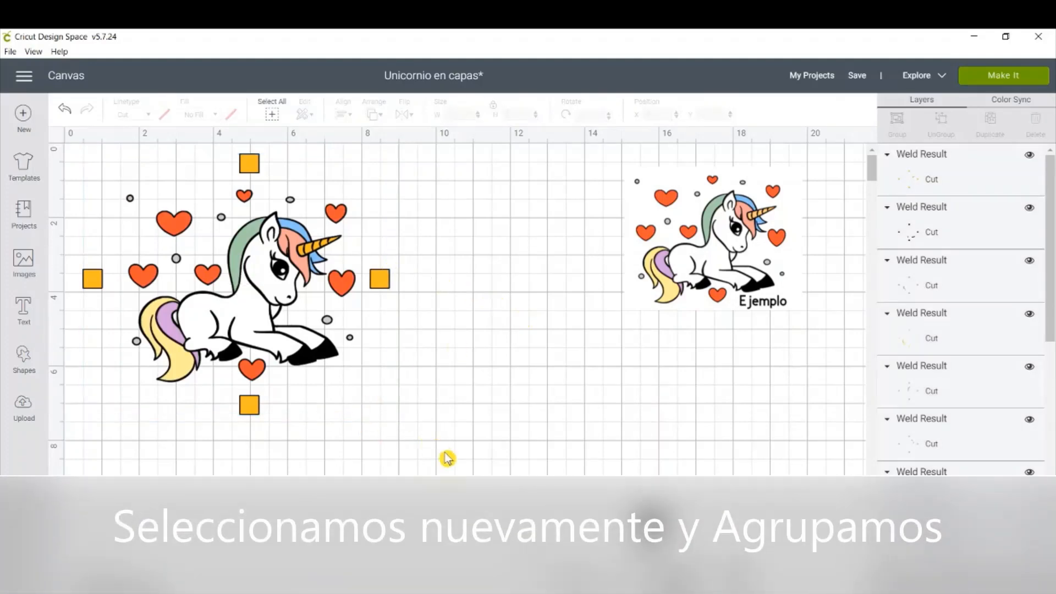
- Select all the stacked unicorn layers again, group them, and shift the group slightly to the right
{"action": "left_click_drag", "start_coordinate": [447, 459], "coordinate": [72, 173]}
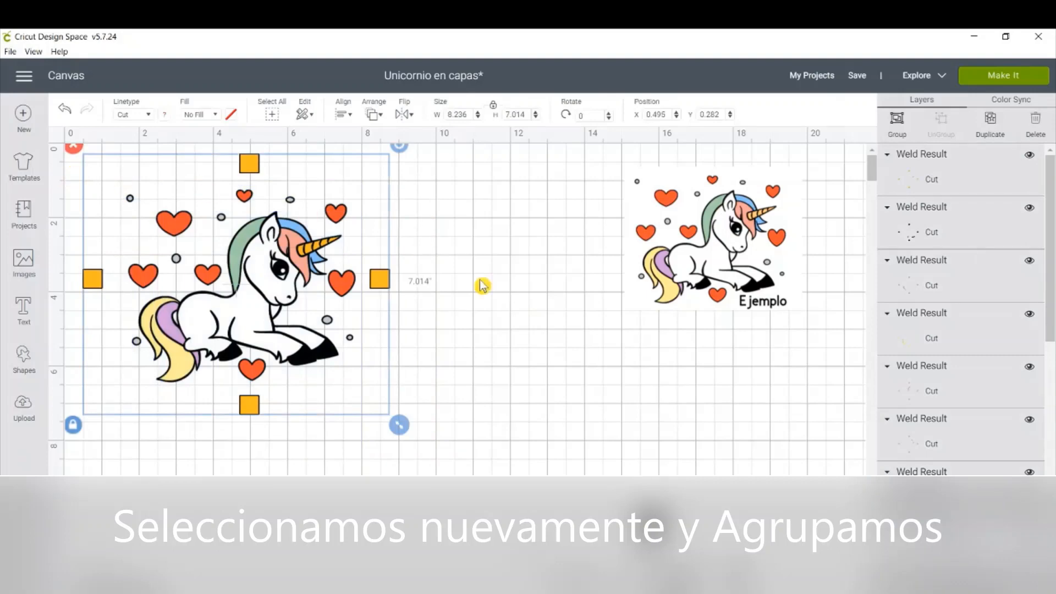
{"action": "left_click", "coordinate": [894, 132]}
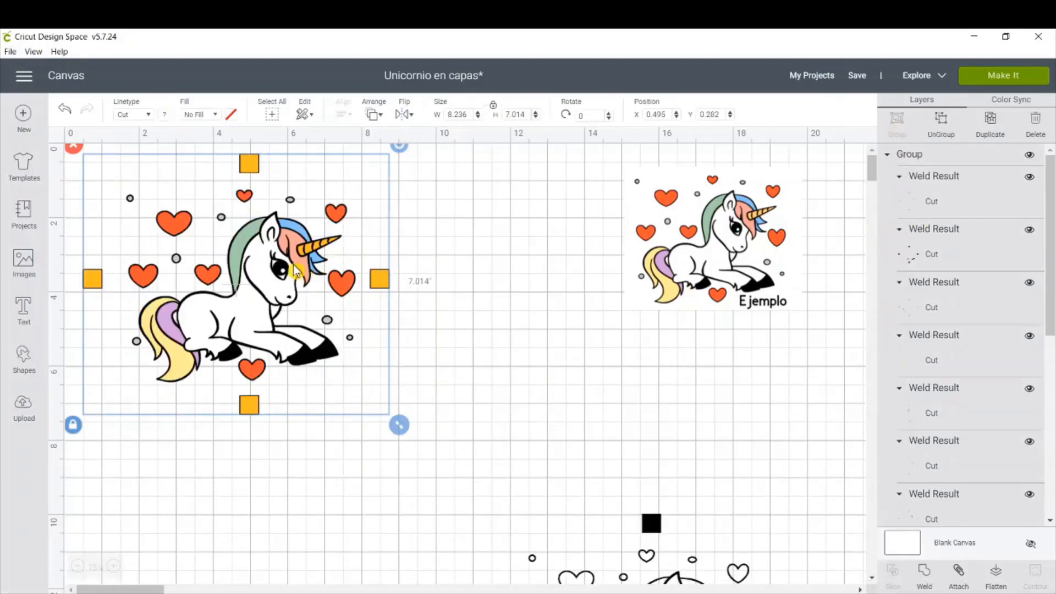
{"action": "left_click", "coordinate": [588, 292]}
{"action": "left_click_drag", "start_coordinate": [307, 309], "coordinate": [375, 313]}
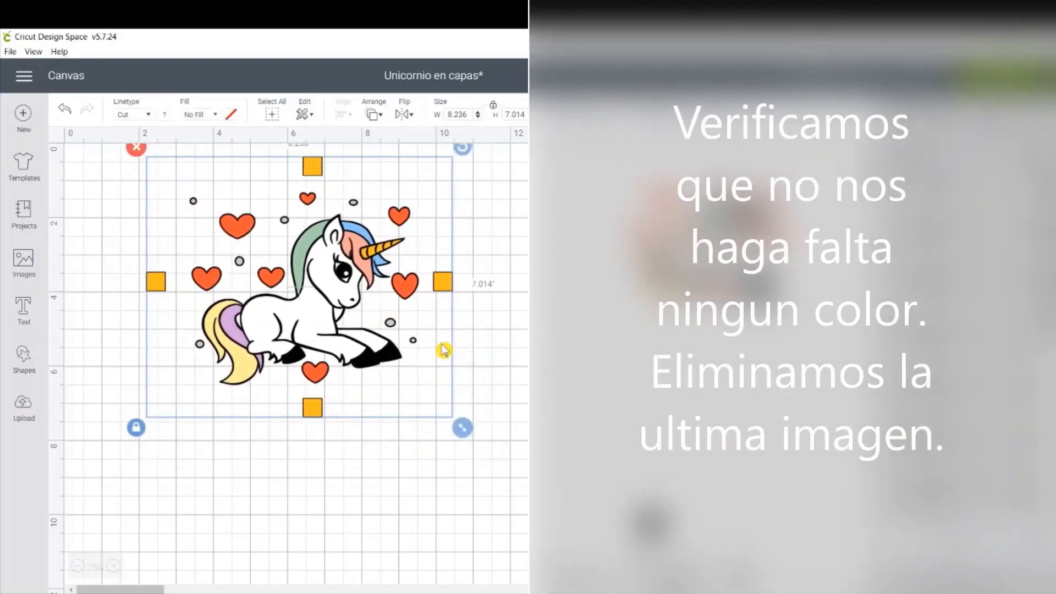
- Delete the leftover black unicorn drawing below and hide the flattened Ejemplo picture
{"action": "left_click", "coordinate": [652, 524]}
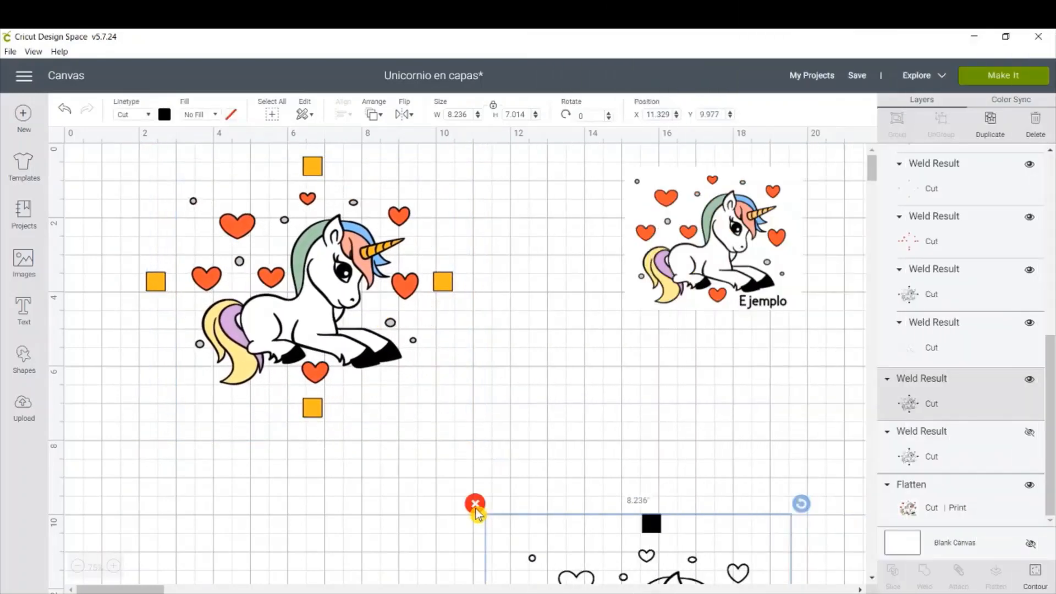
{"action": "left_click", "coordinate": [475, 504]}
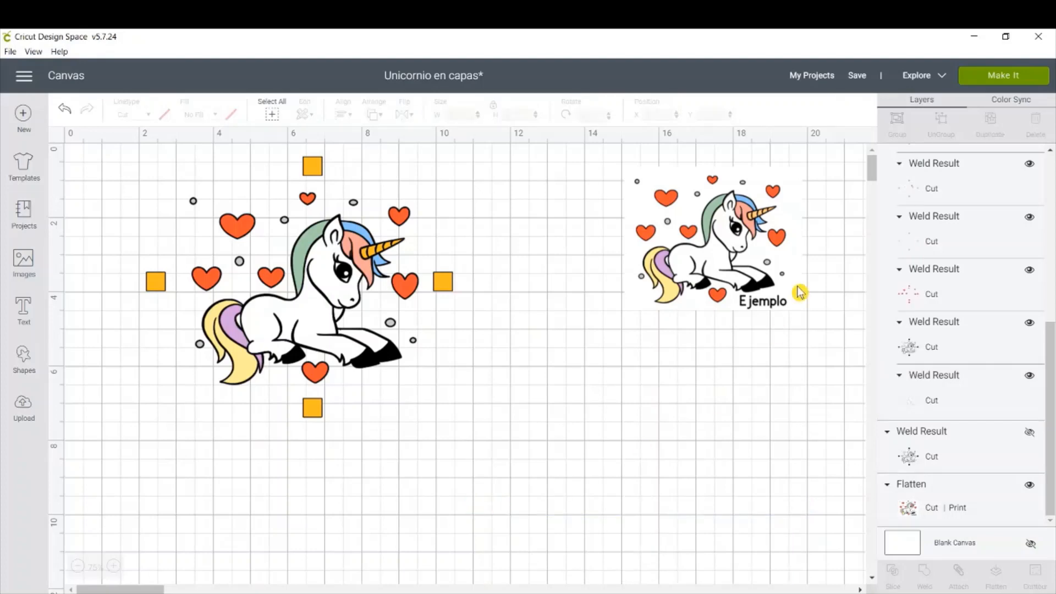
{"action": "left_click", "coordinate": [753, 253]}
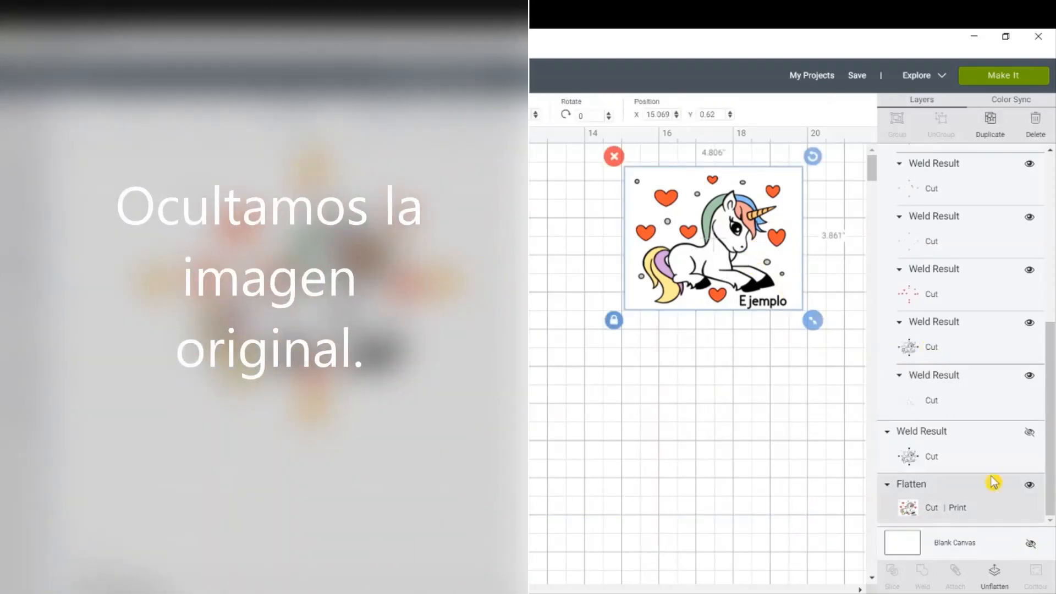
{"action": "left_click", "coordinate": [1030, 489]}
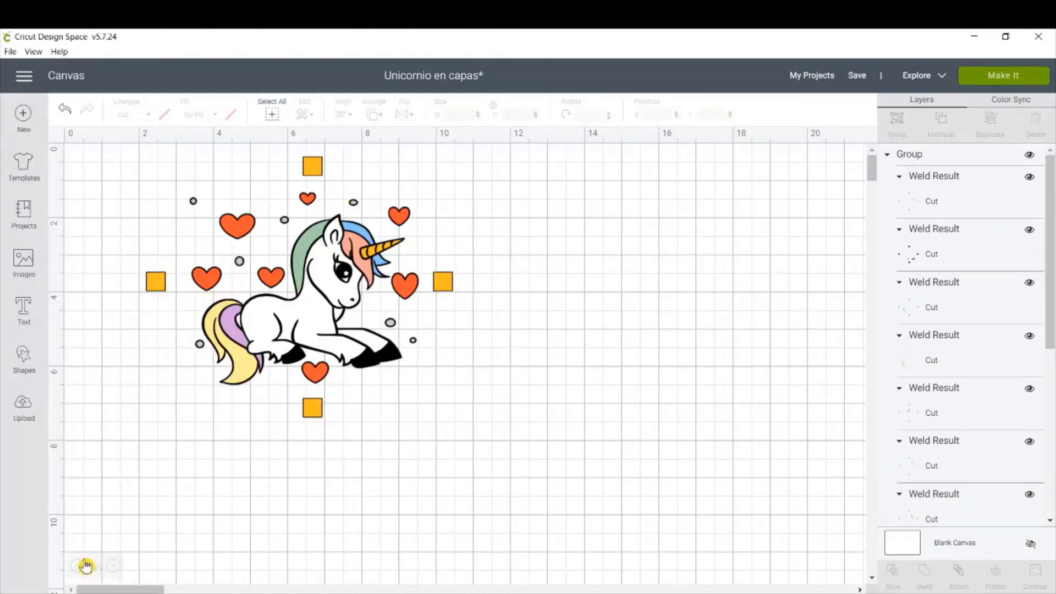
- Add the text "Gracias!!" below the grouped unicorn design
{"action": "left_click", "coordinate": [24, 318]}
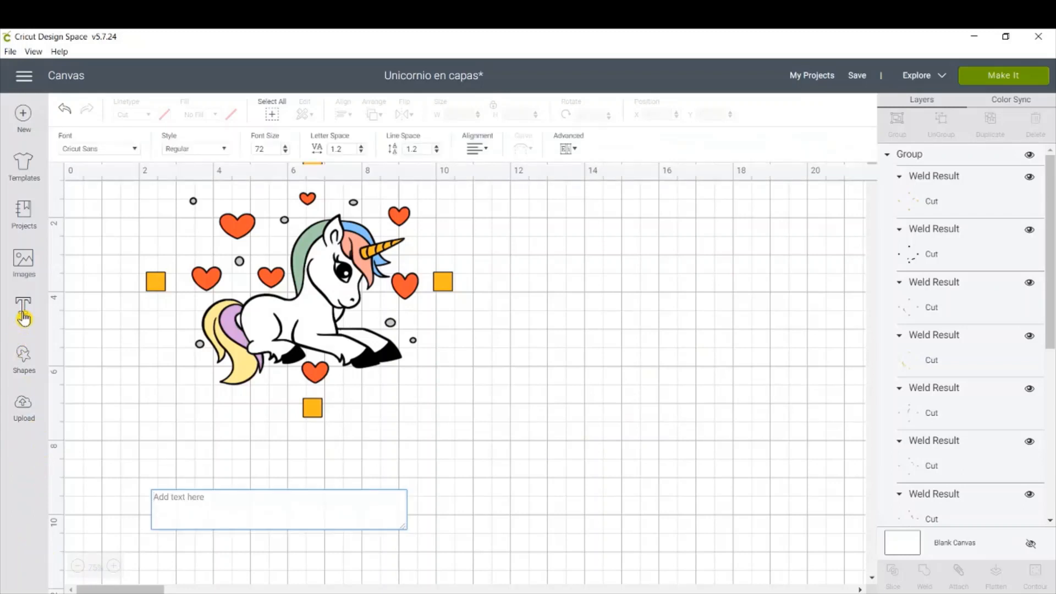
{"action": "type", "text": "Gracias"}
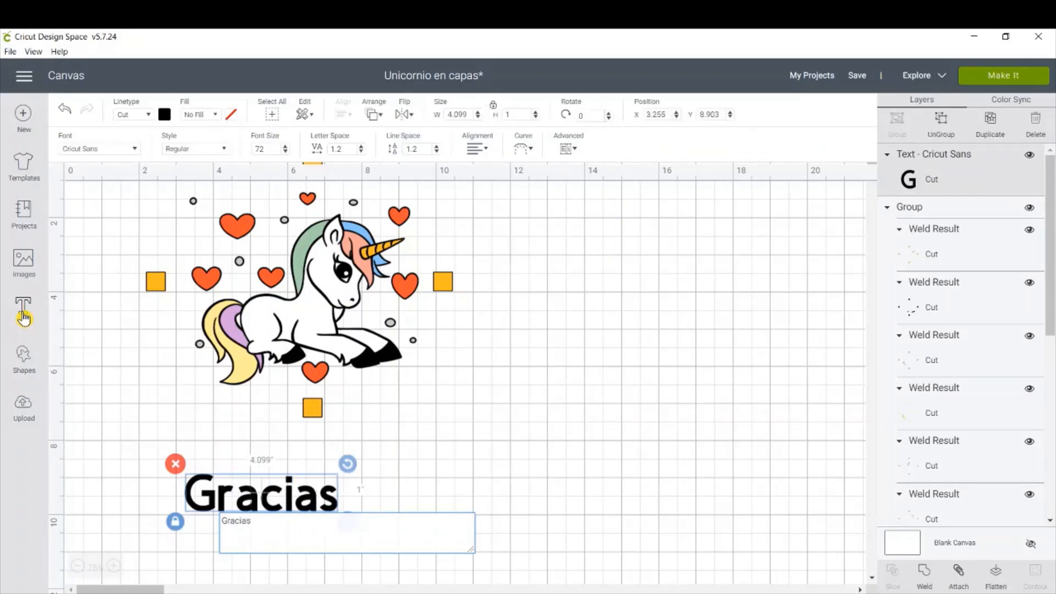
{"action": "type", "text": "!!"}
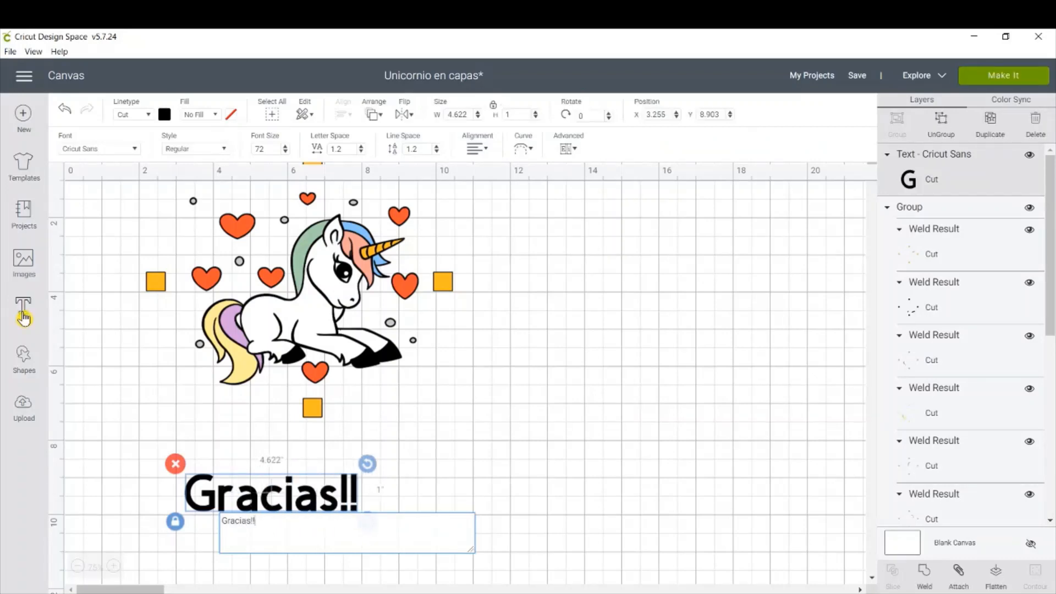
{"action": "left_click", "coordinate": [617, 477]}
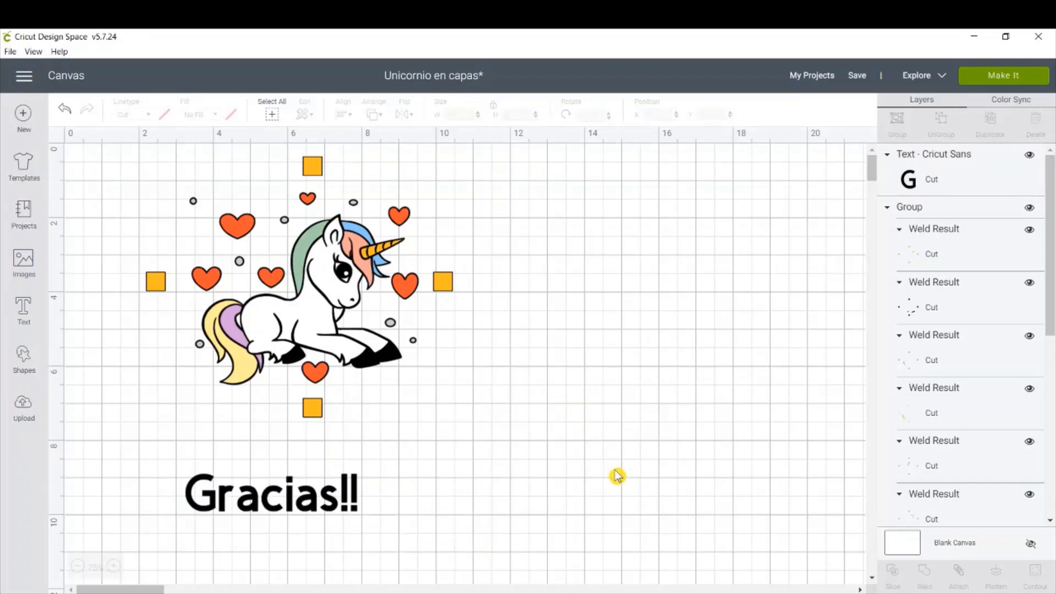